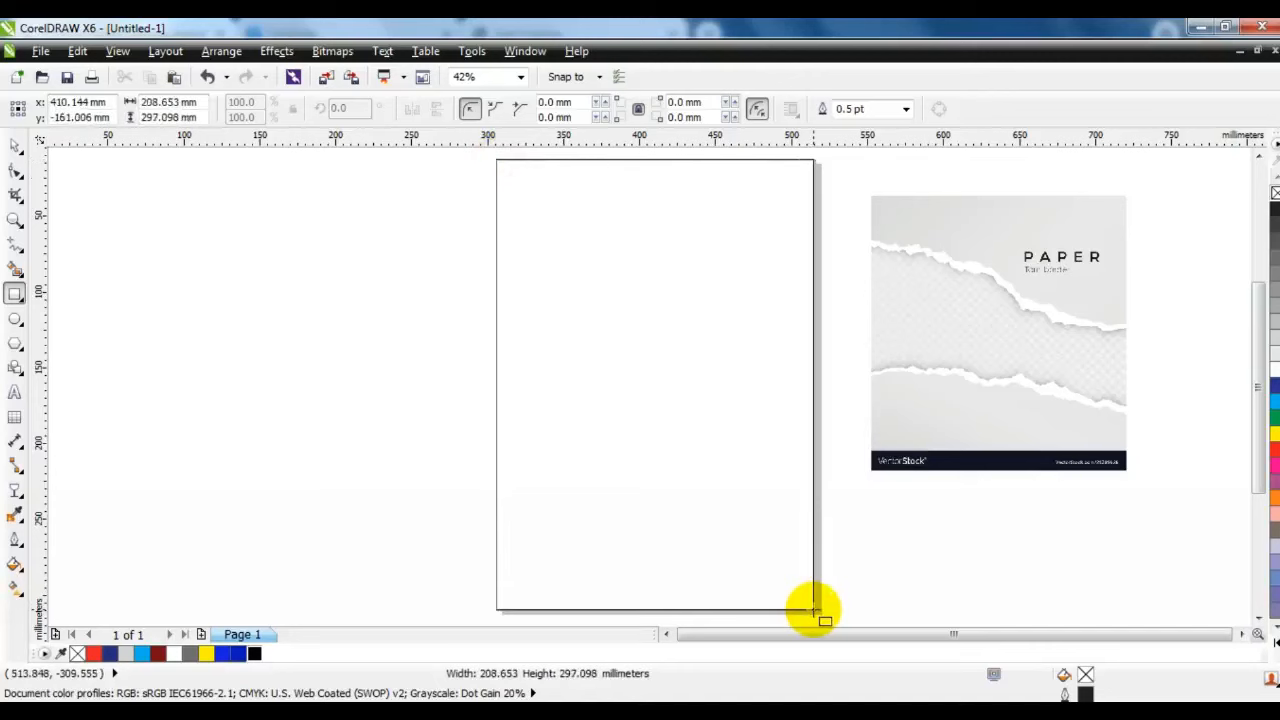
# - Draw a rectangle about 210 x 297 mm covering the page and fill it with 40% black
pyautogui.moveTo(817, 612); pyautogui.dragTo(819, 610)
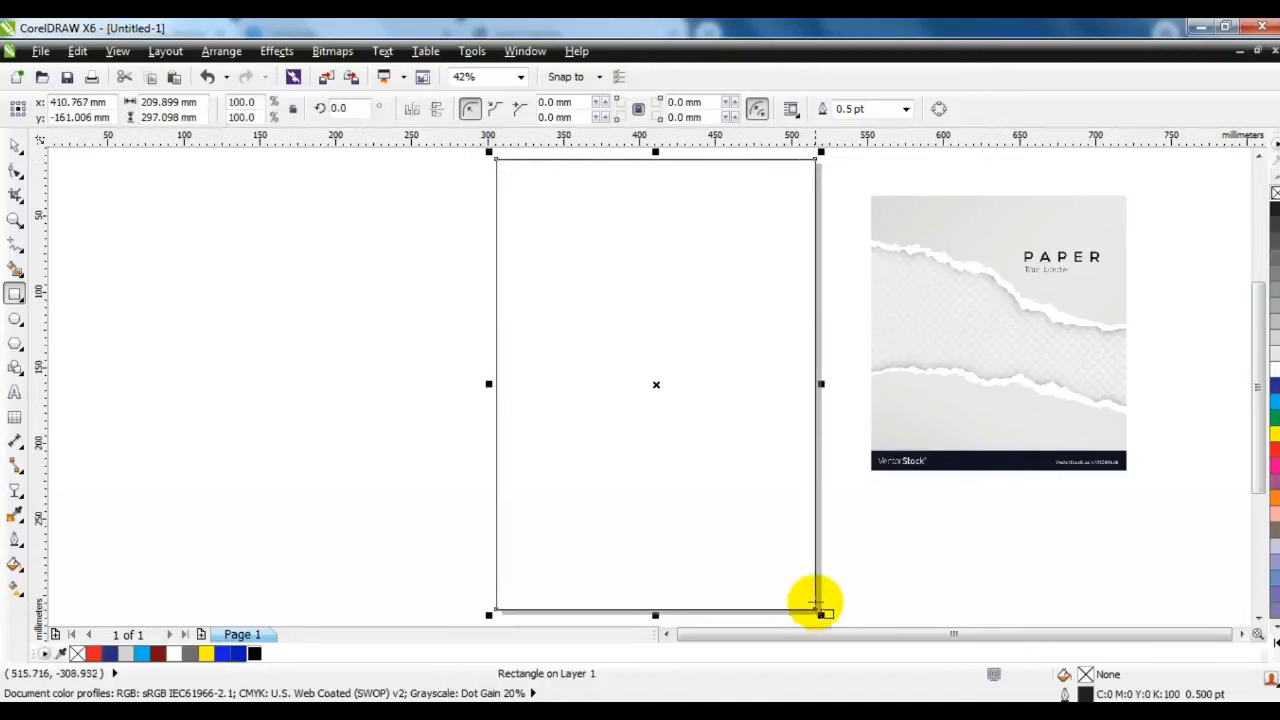
pyautogui.click(15, 146)
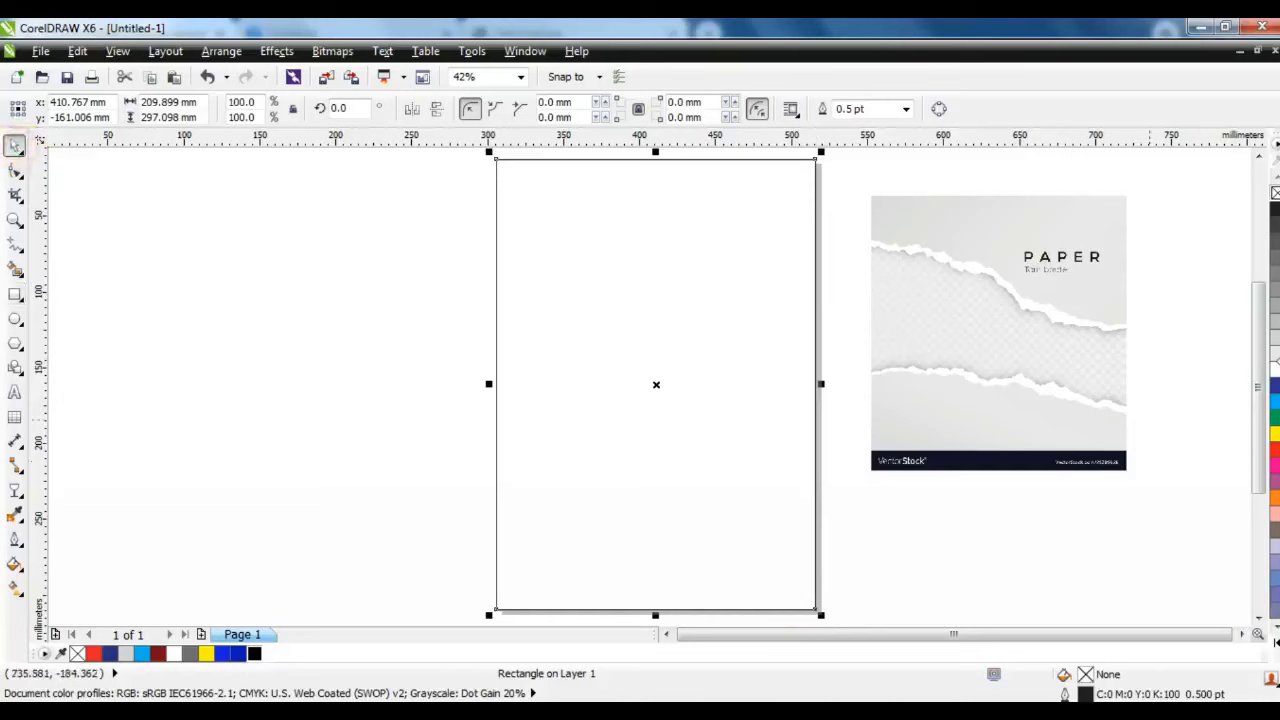
pyautogui.click(1274, 312)
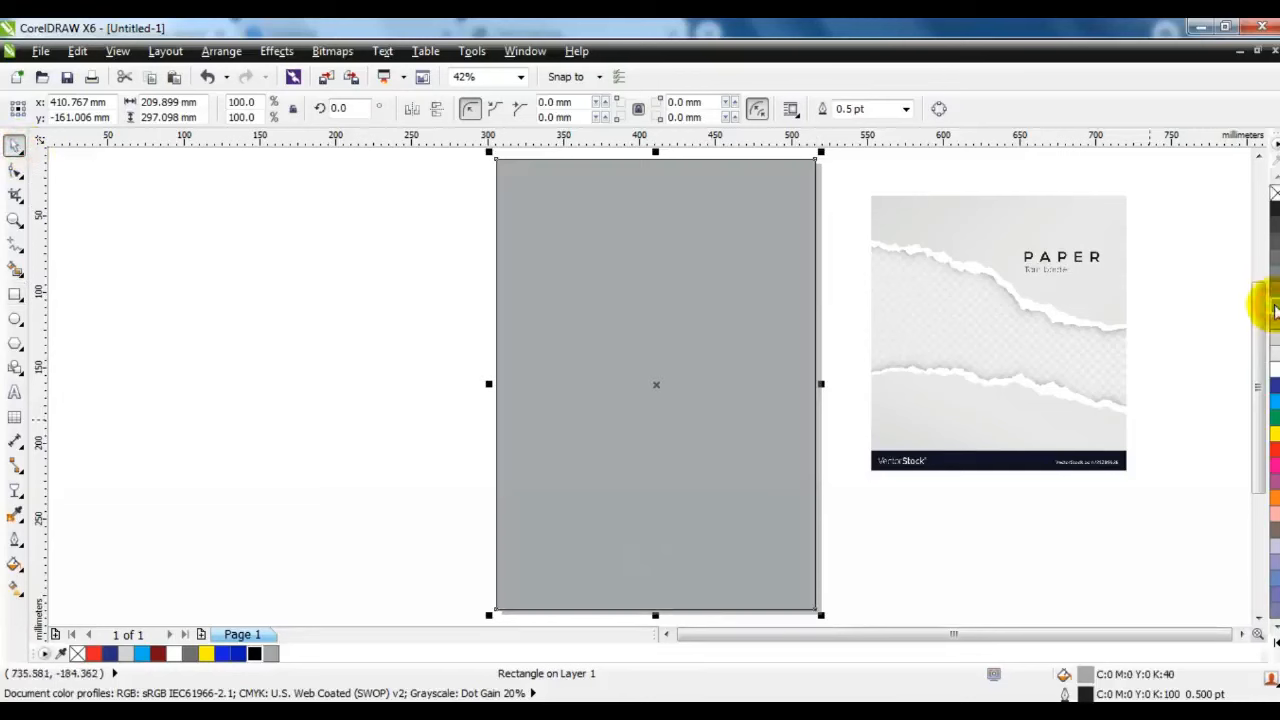
pyautogui.click(1193, 338)
# - Outline-trace the torn-paper bitmap as a low quality image with the detail set to maximum
pyautogui.click(15, 219)
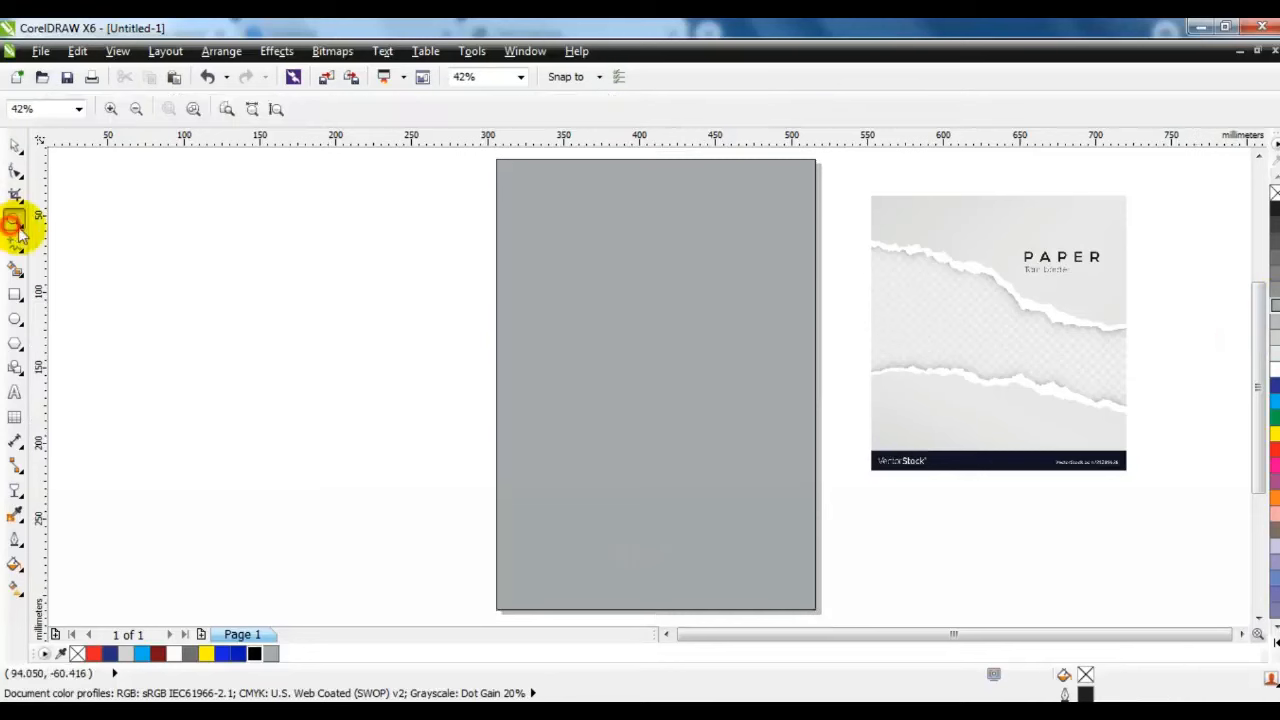
pyautogui.moveTo(856, 190); pyautogui.dragTo(1146, 402)
pyautogui.click(16, 147)
pyautogui.click(543, 249)
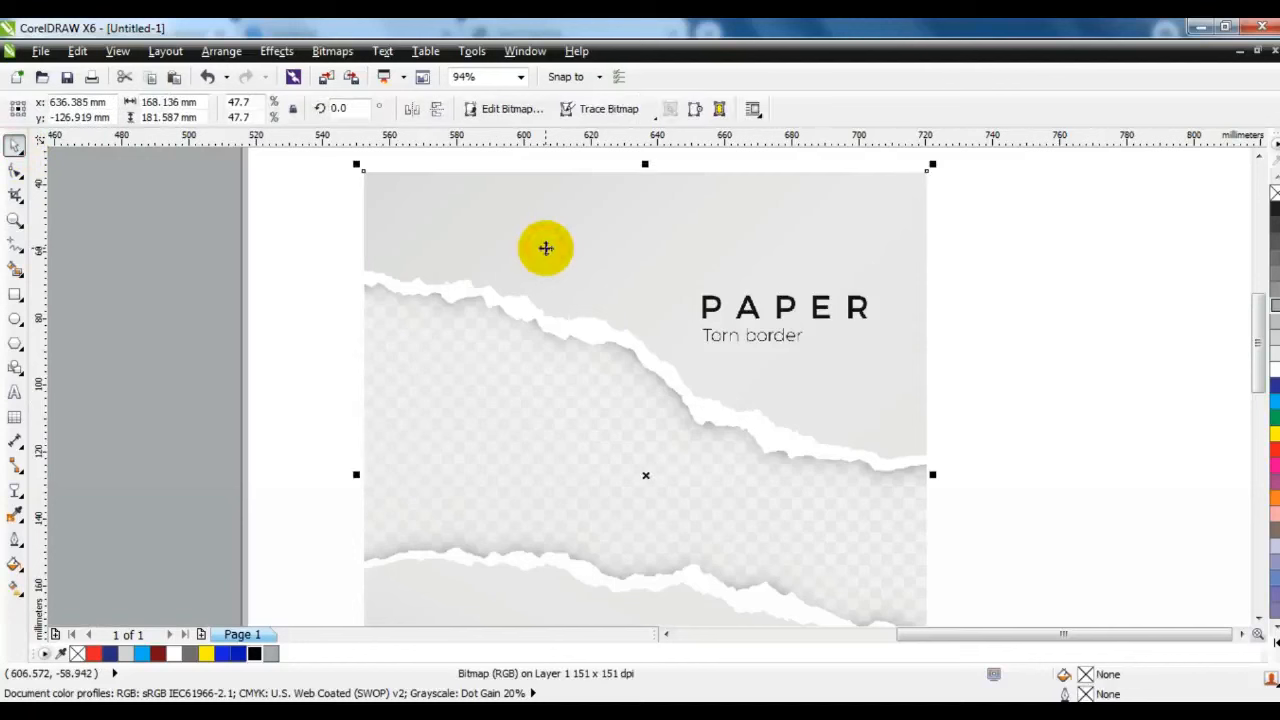
pyautogui.rightClick(546, 247)
pyautogui.moveTo(605, 121)
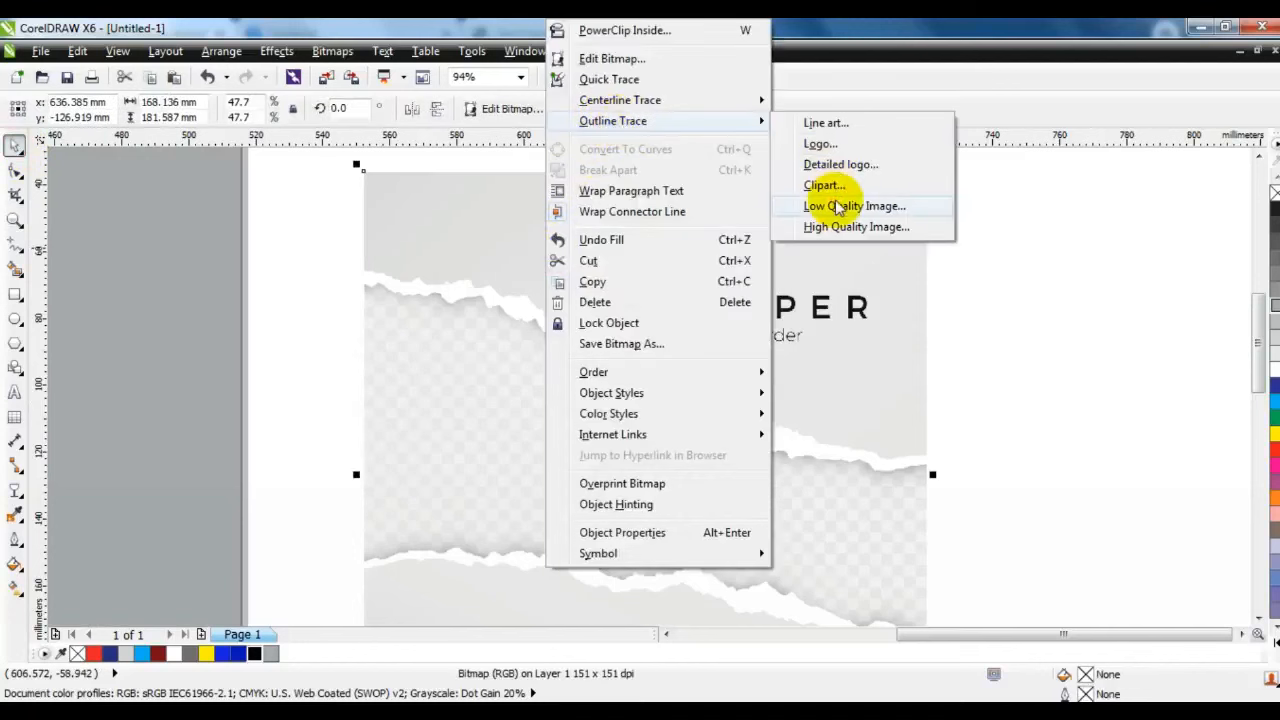
pyautogui.click(894, 206)
pyautogui.click(588, 410)
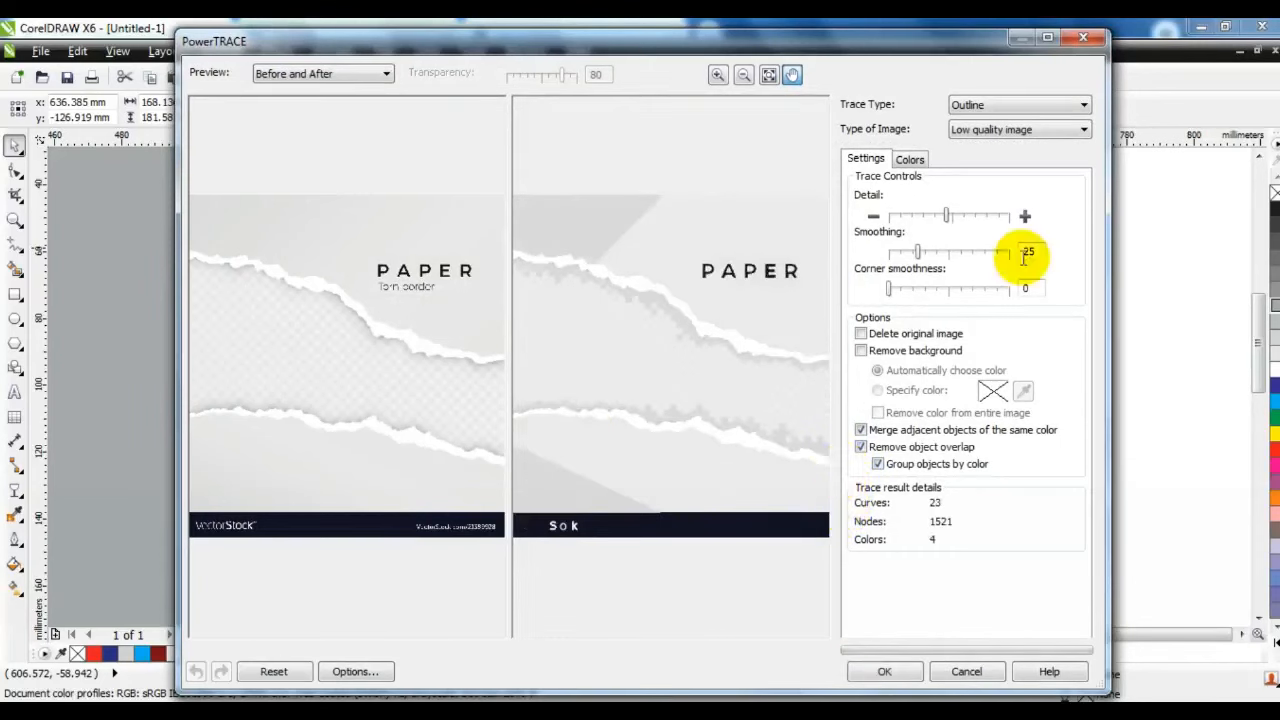
pyautogui.click(1012, 214)
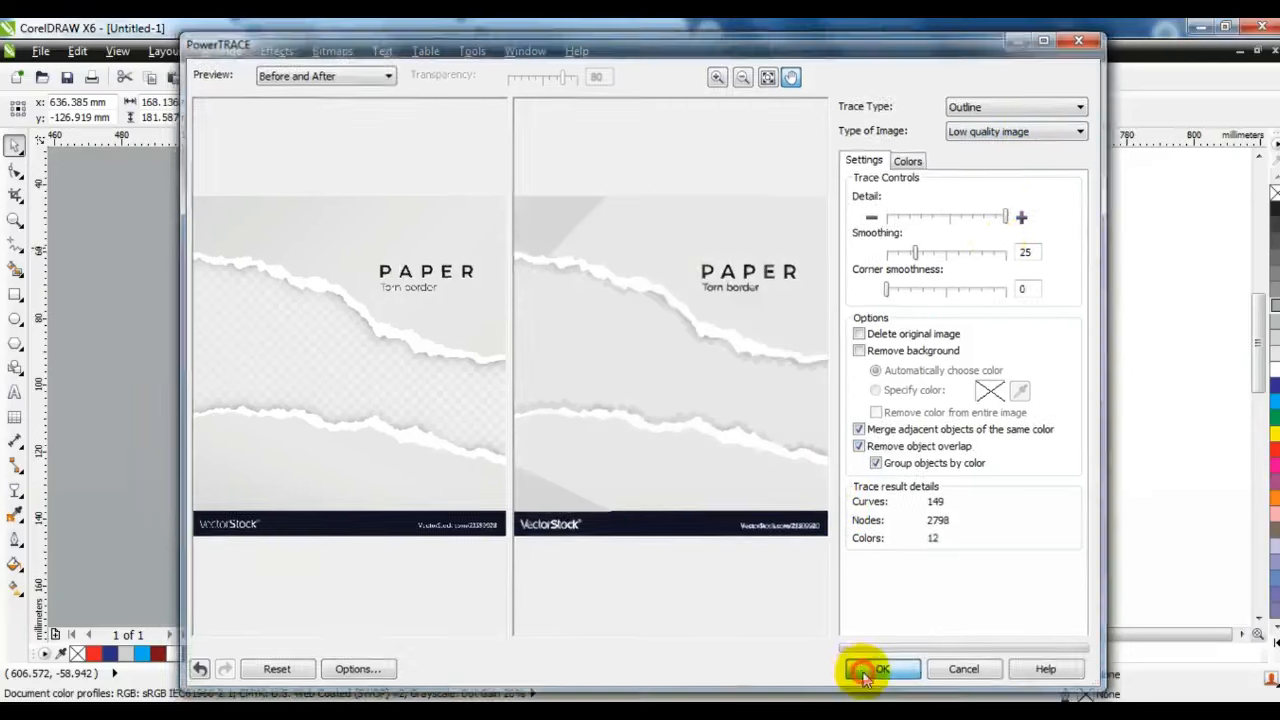
pyautogui.click(865, 668)
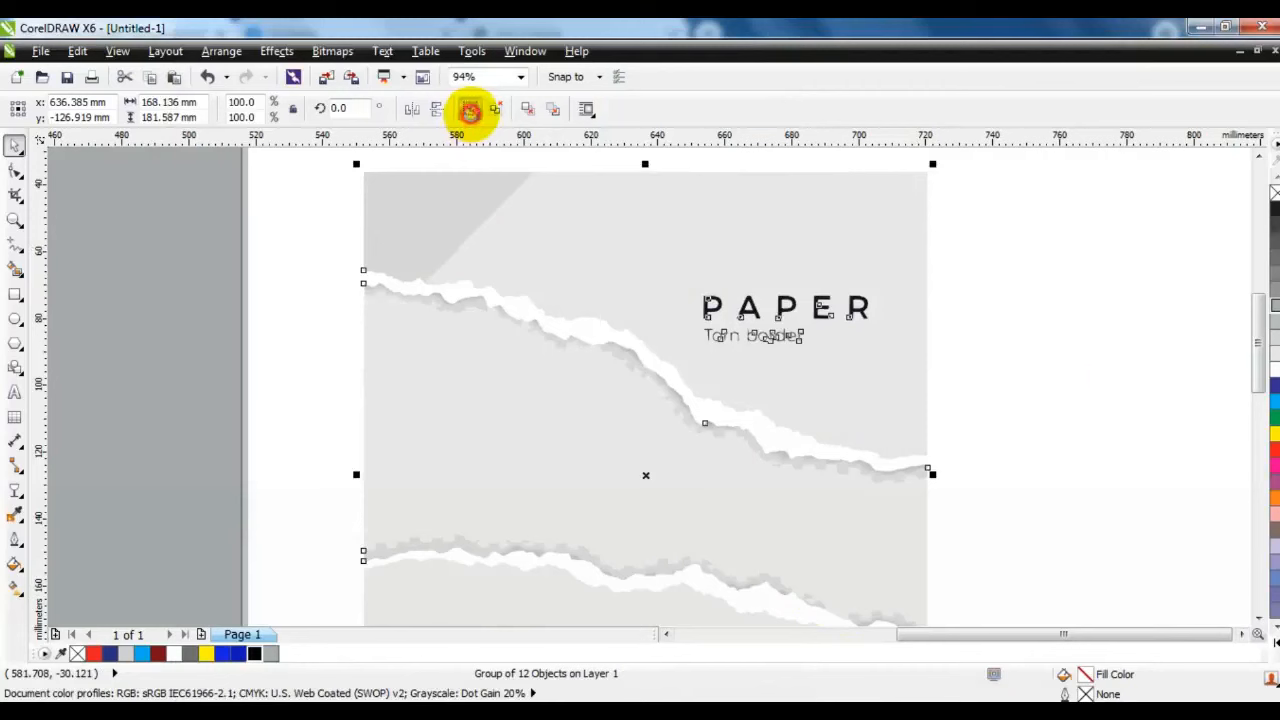
# - Ungroup the traced artwork and fill the upper white torn-edge strip with magenta (C0 M100 Y0 K0)
pyautogui.click(470, 110)
pyautogui.click(749, 429)
pyautogui.click(470, 110)
pyautogui.click(1095, 352)
pyautogui.click(780, 443)
pyautogui.click(470, 110)
pyautogui.click(1086, 406)
pyautogui.click(786, 443)
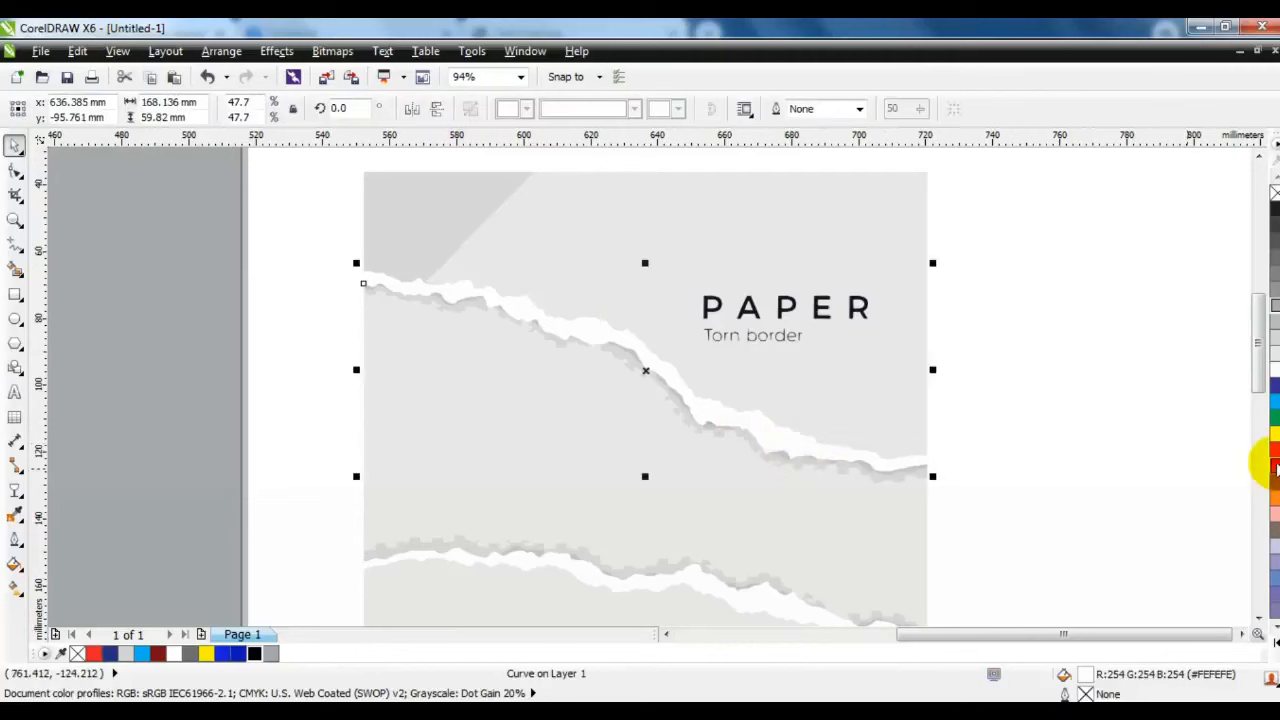
pyautogui.click(1275, 465)
# - Move the magenta torn strip over the upper part of the grey page rectangle
pyautogui.press('F3')
pyautogui.moveTo(810, 441); pyautogui.dragTo(383, 316)
pyautogui.click(523, 240)
# - Delete the source image with its leftover traced pieces, and bring the magenta strip in front of the grey rectangle
pyautogui.press('F4')
pyautogui.moveTo(706, 215); pyautogui.dragTo(1023, 508)
pyautogui.press('Delete')
pyautogui.click(415, 170)
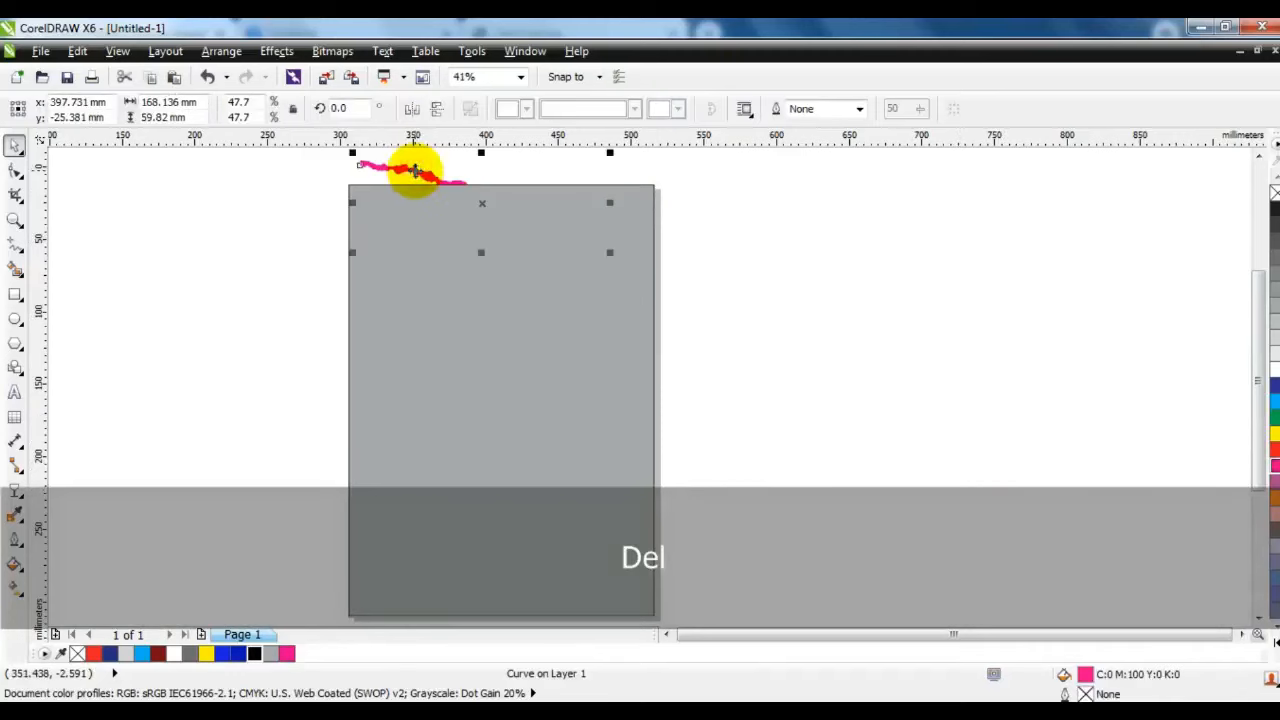
pyautogui.hotkey('shift', 'pageup')
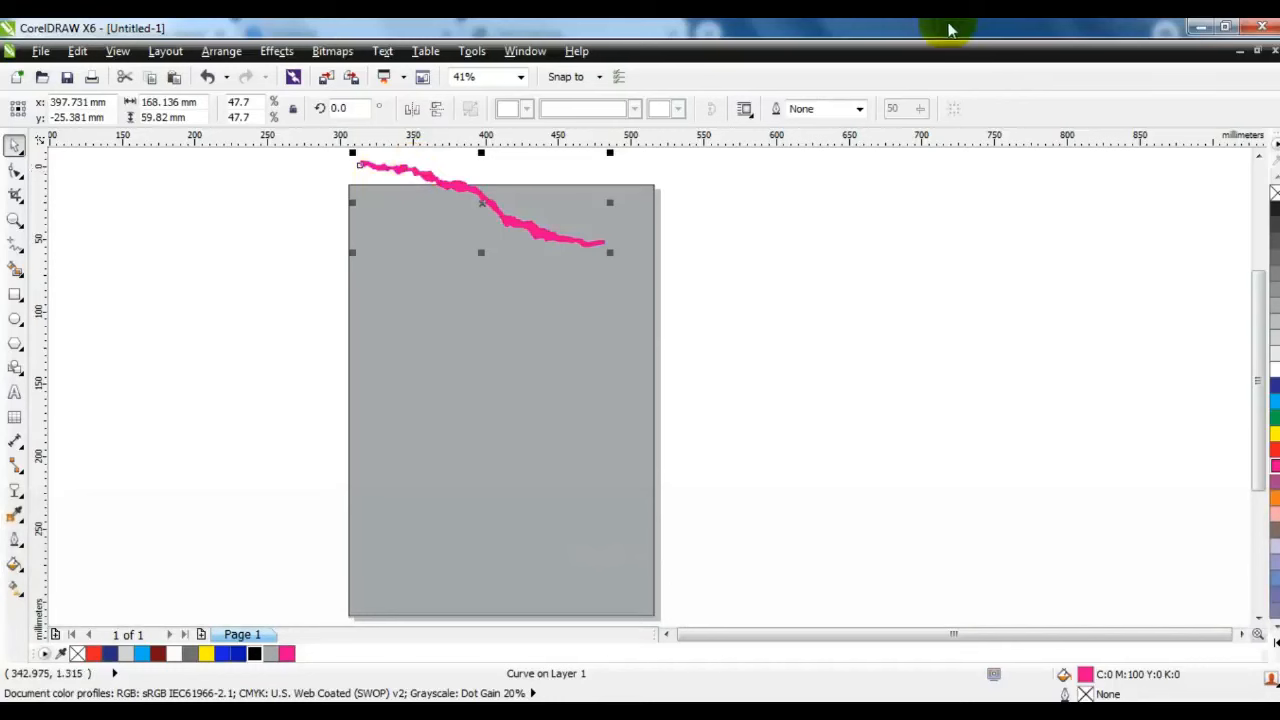
# - Rotate the magenta strip to about 277.7° and place it in the page's upper-right part, slightly overlapping the upper edge
pyautogui.click(1258, 156)
pyautogui.click(521, 270)
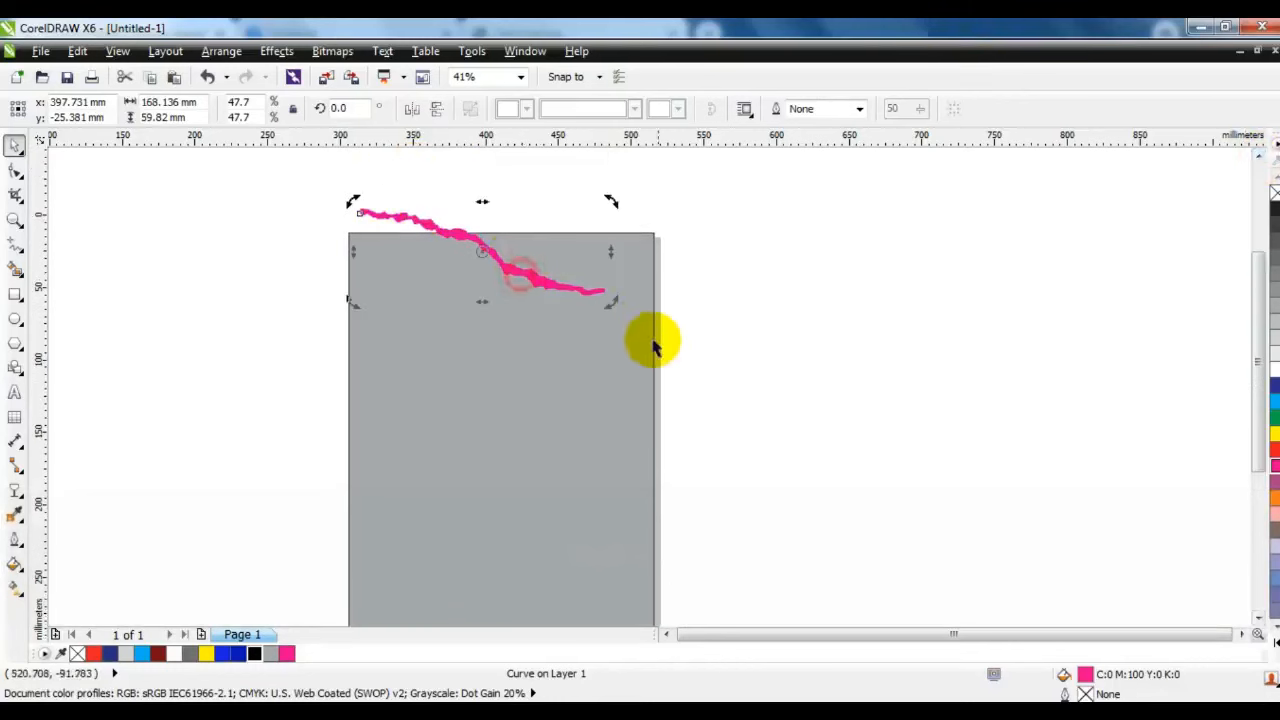
pyautogui.moveTo(609, 300); pyautogui.dragTo(465, 330)
pyautogui.moveTo(478, 284); pyautogui.dragTo(566, 382)
pyautogui.click(566, 382)
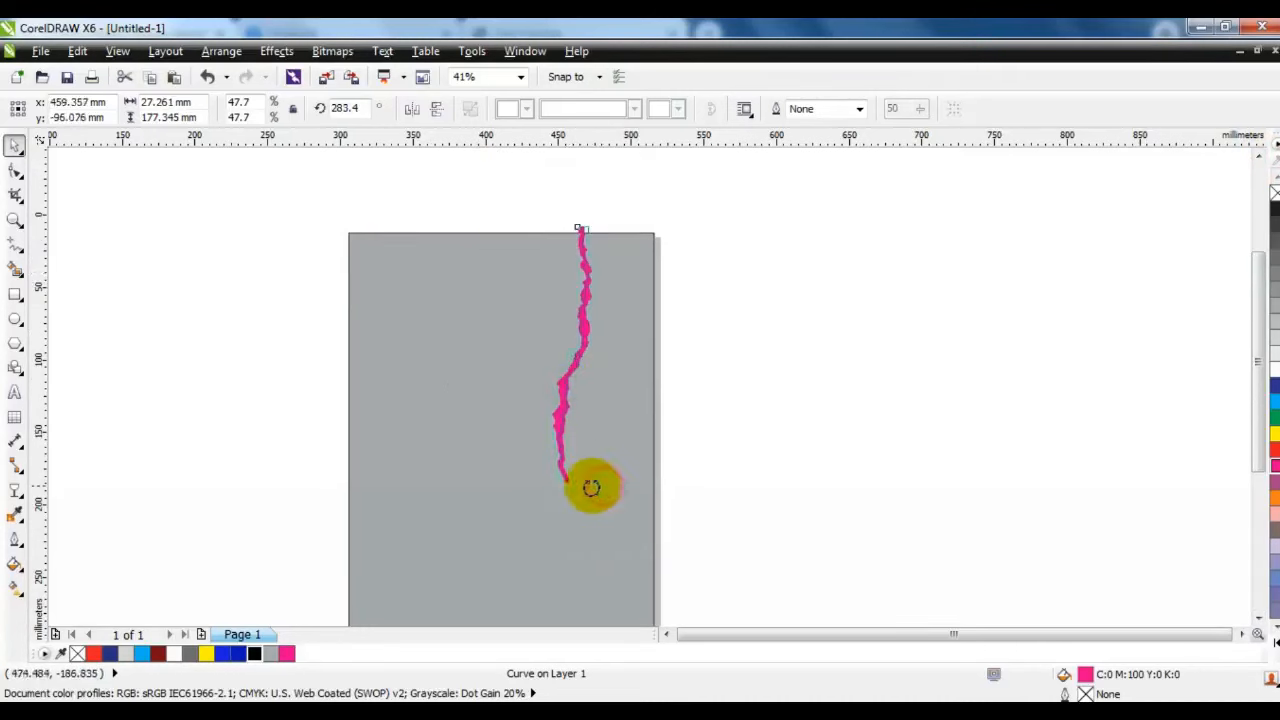
pyautogui.moveTo(581, 487); pyautogui.dragTo(583, 487)
pyautogui.click(779, 445)
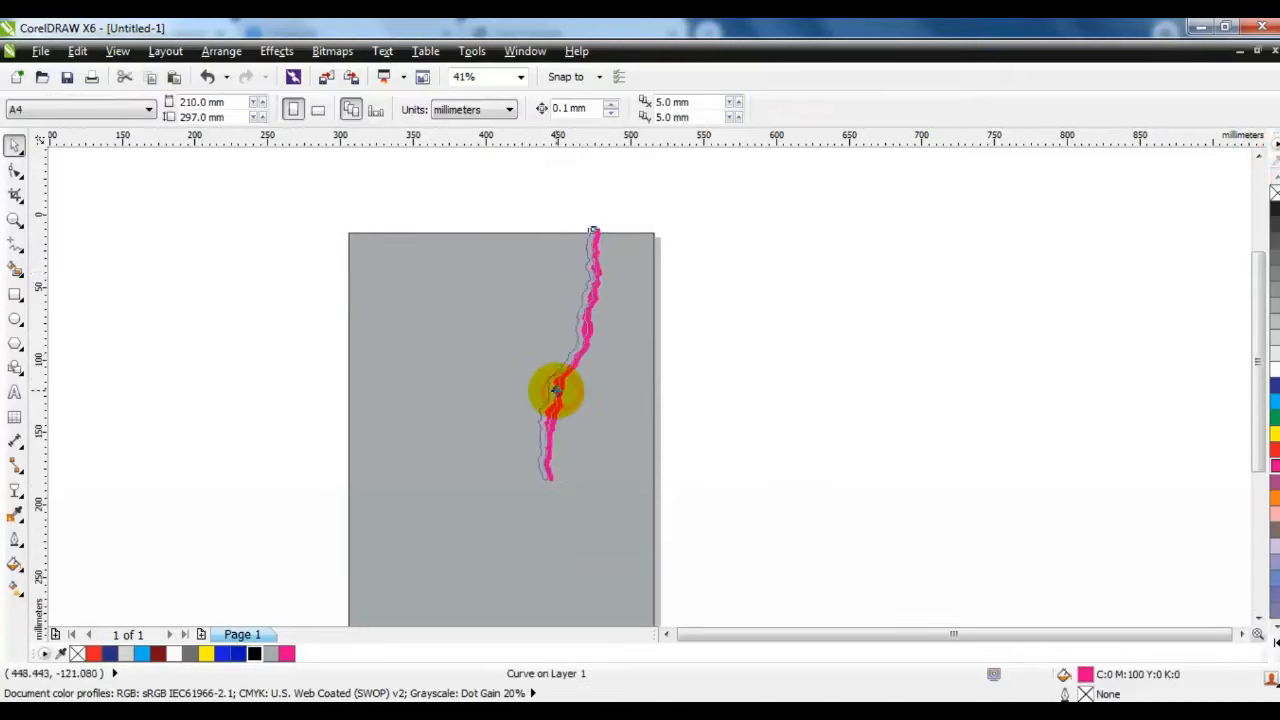
pyautogui.moveTo(555, 388); pyautogui.dragTo(555, 388)
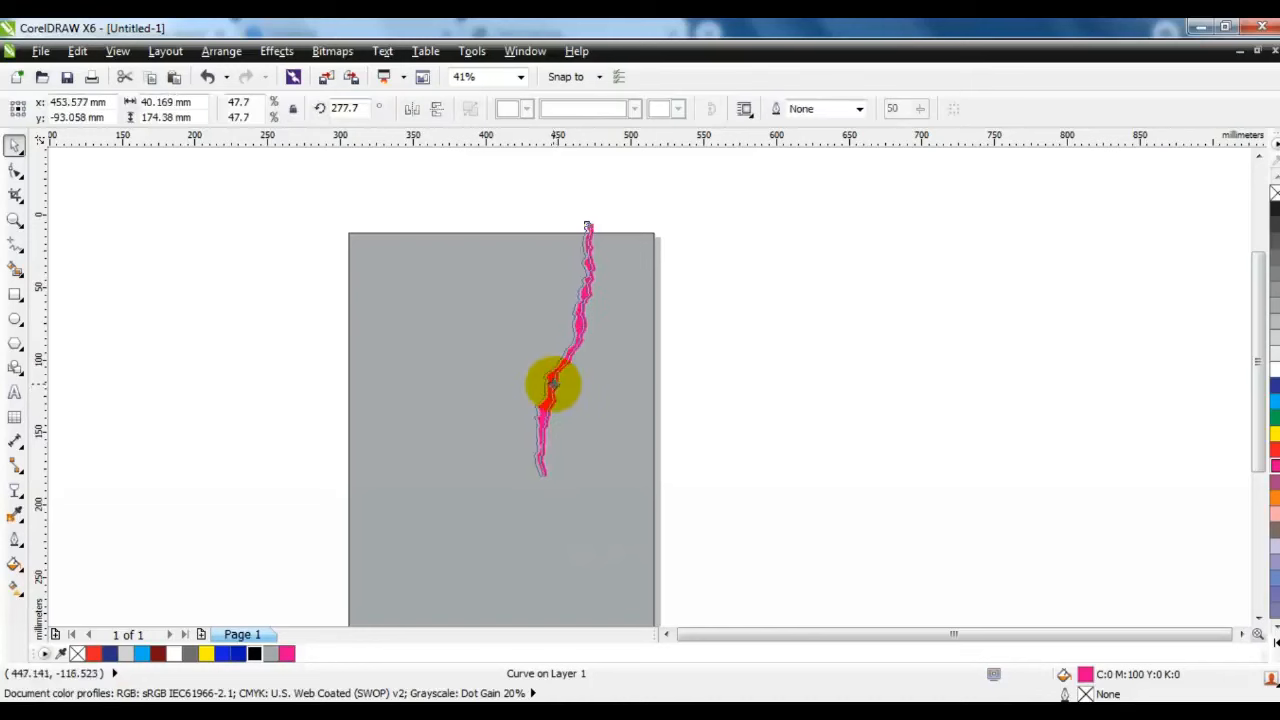
pyautogui.click(614, 374)
pyautogui.hotkey('shift', 'F2')
pyautogui.press('Escape')
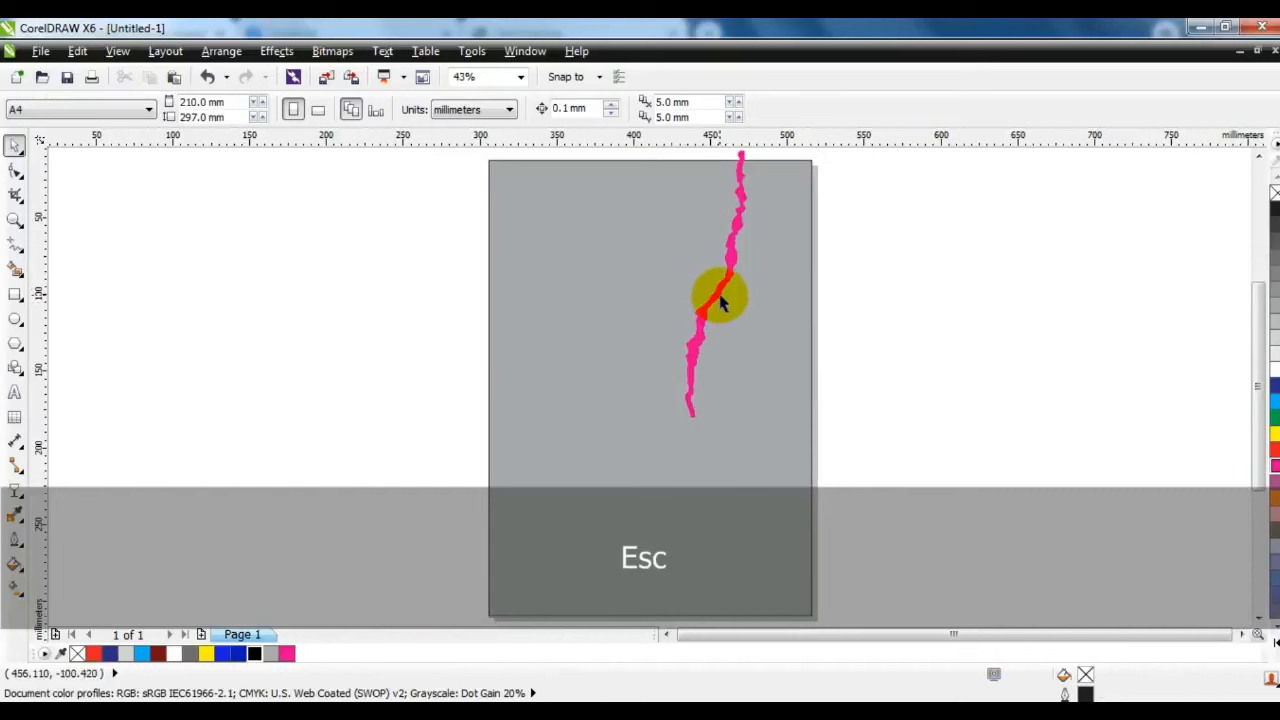
# - Fill the torn strip with black and place a duplicate, mirrored horizontally and vertically, in the page's lower-left part
pyautogui.click(722, 303)
pyautogui.click(254, 653)
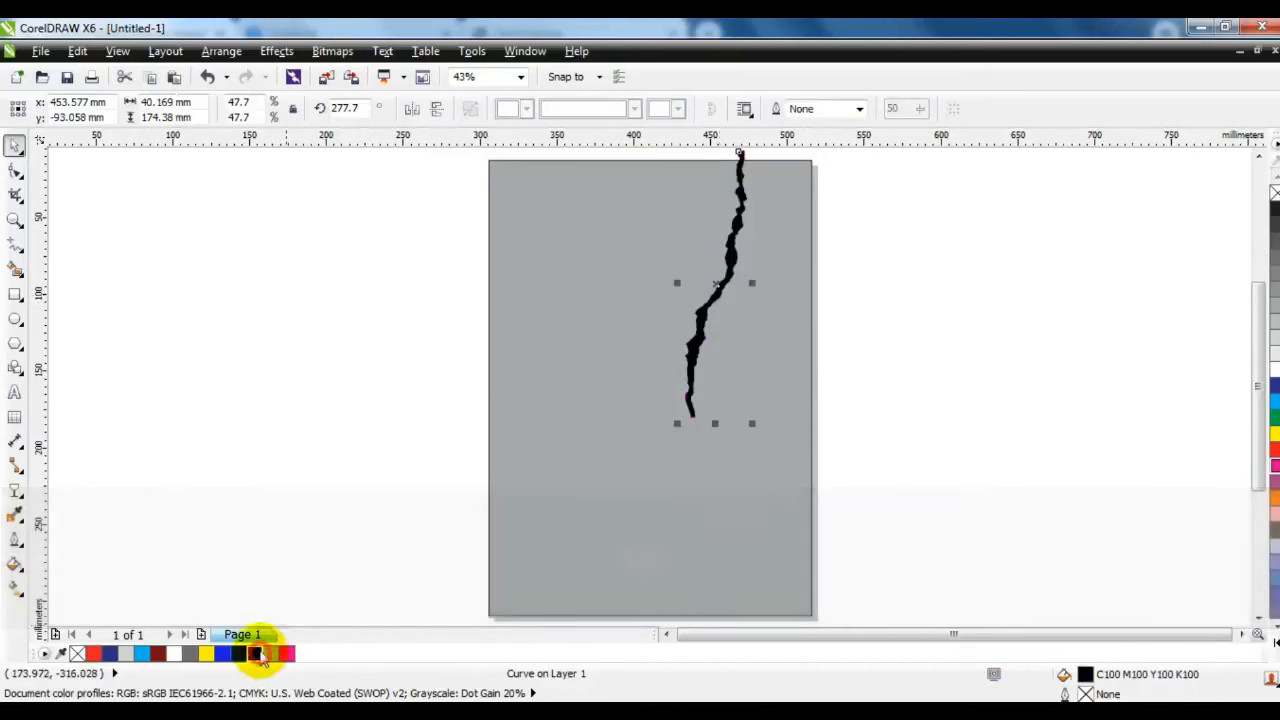
pyautogui.press('KP_Add')
pyautogui.click(412, 108)
pyautogui.click(436, 108)
pyautogui.moveTo(709, 286); pyautogui.dragTo(564, 476)
pyautogui.click(590, 365)
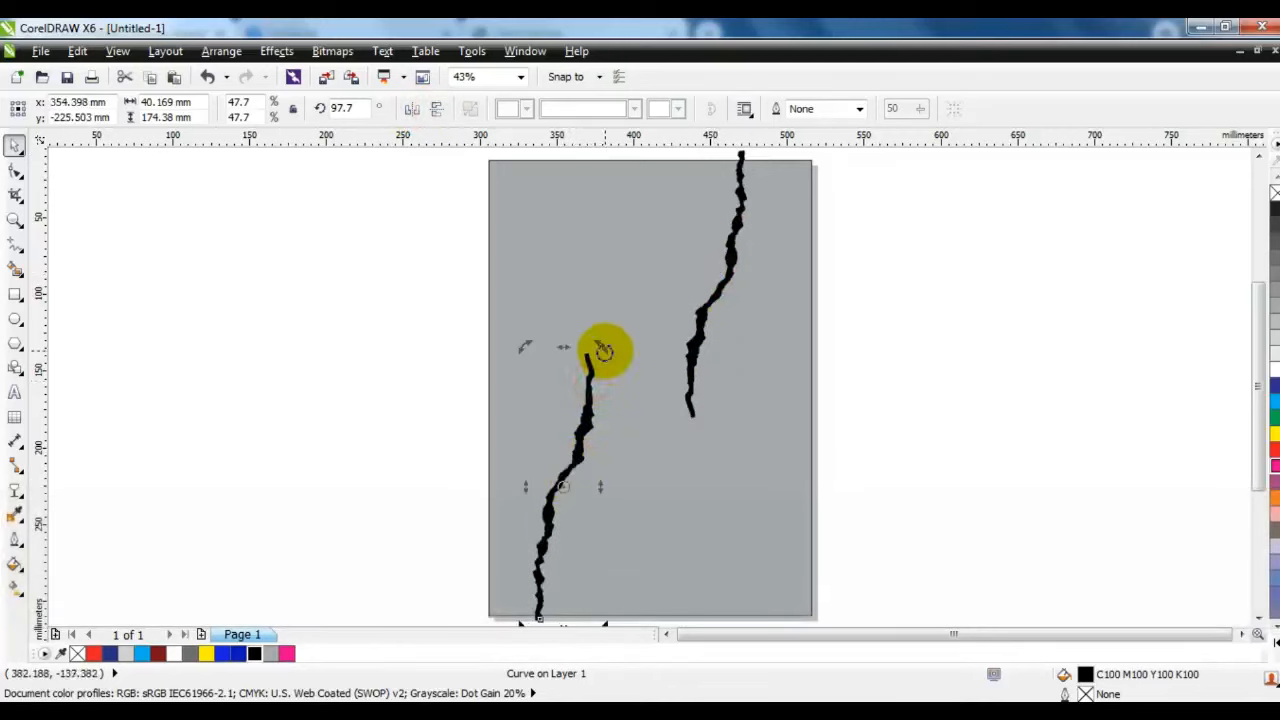
pyautogui.moveTo(591, 414); pyautogui.dragTo(597, 416)
# - Weld the two black torn strips into one object and use it to trim the grey rectangle
pyautogui.keyDown('shift'); pyautogui.click(700, 325); pyautogui.keyUp('shift')
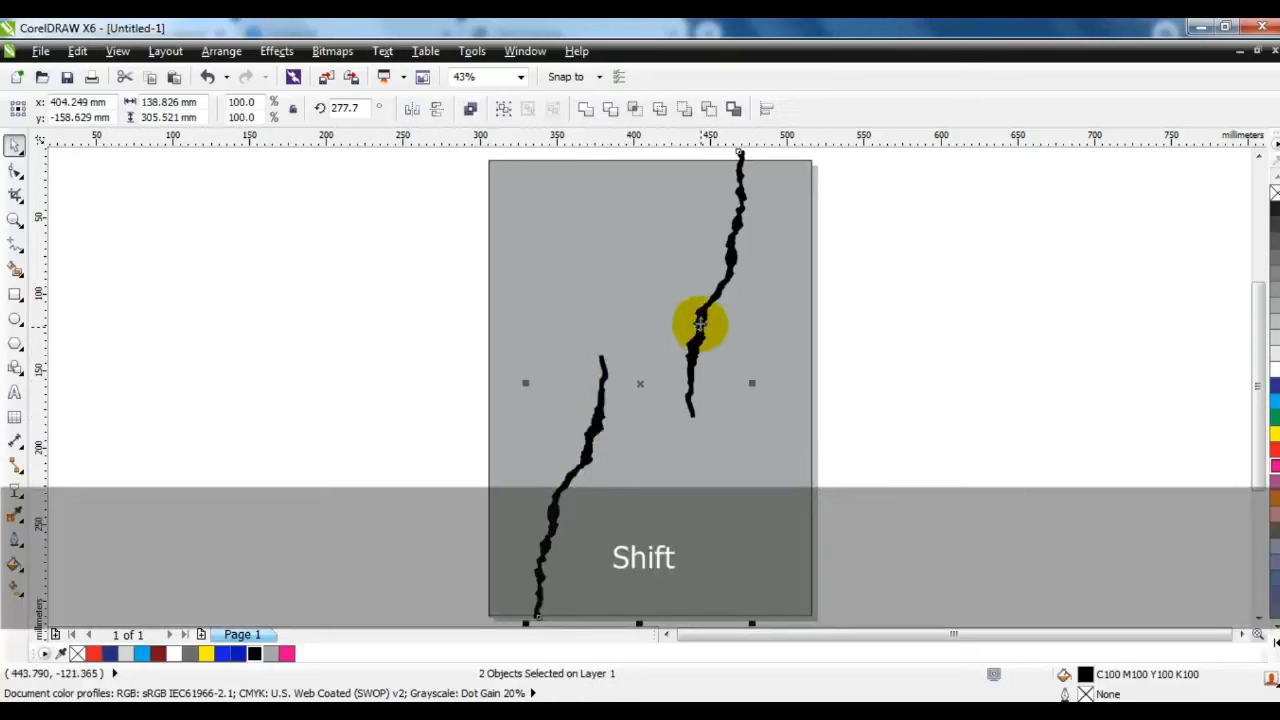
pyautogui.click(591, 108)
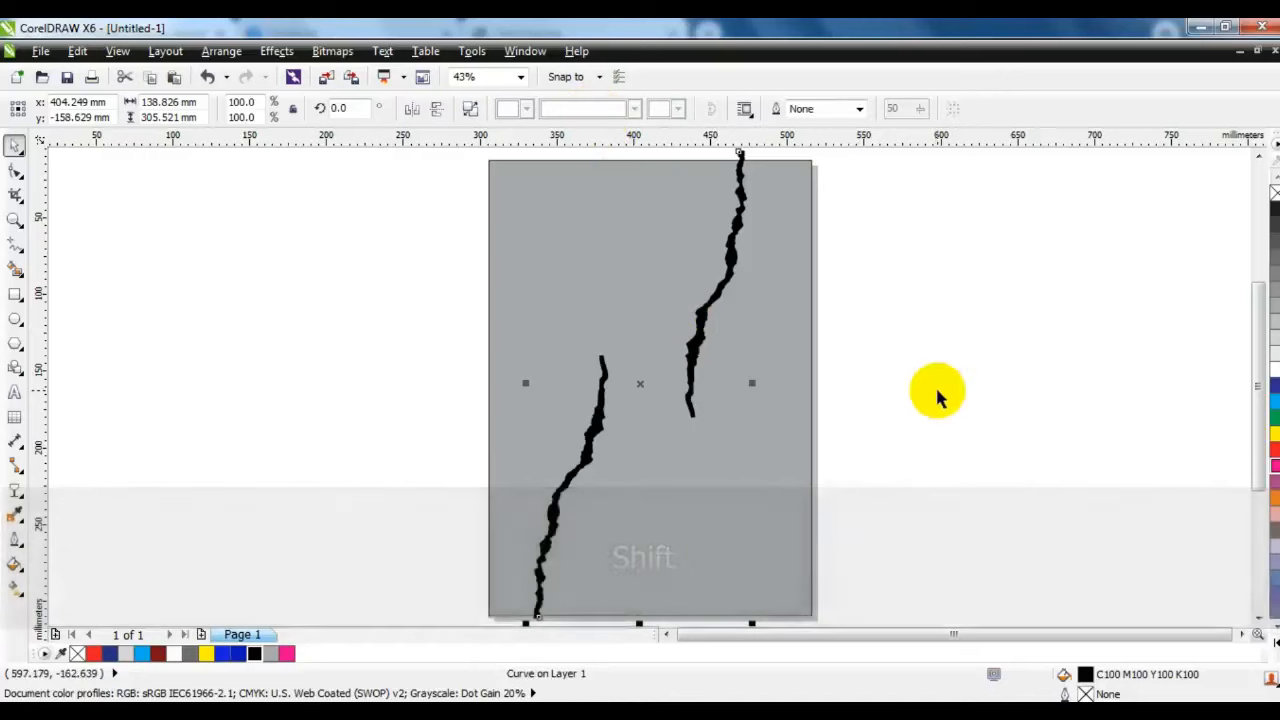
pyautogui.keyDown('shift'); pyautogui.click(797, 345); pyautogui.keyUp('shift')
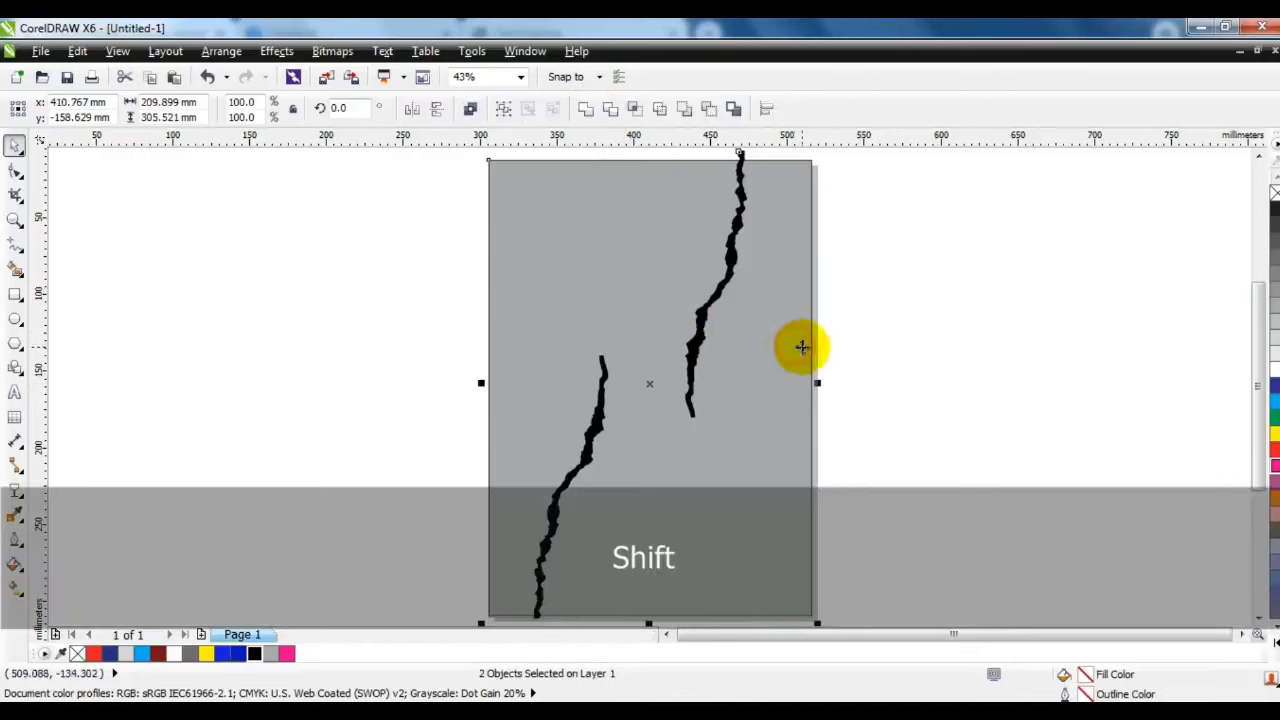
pyautogui.click(609, 108)
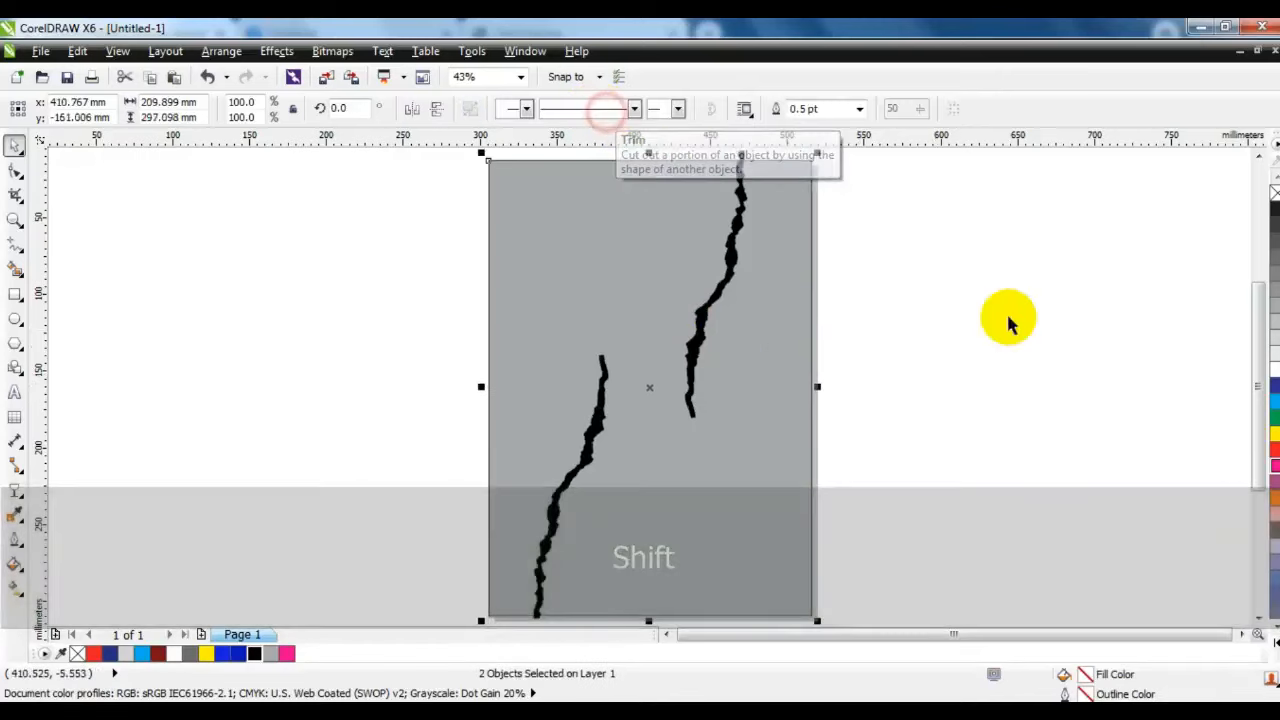
pyautogui.click(1046, 331)
# - Move the black torn strips off the page to the right of the trimmed rectangle
pyautogui.moveTo(697, 329); pyautogui.dragTo(1137, 323)
pyautogui.click(849, 337)
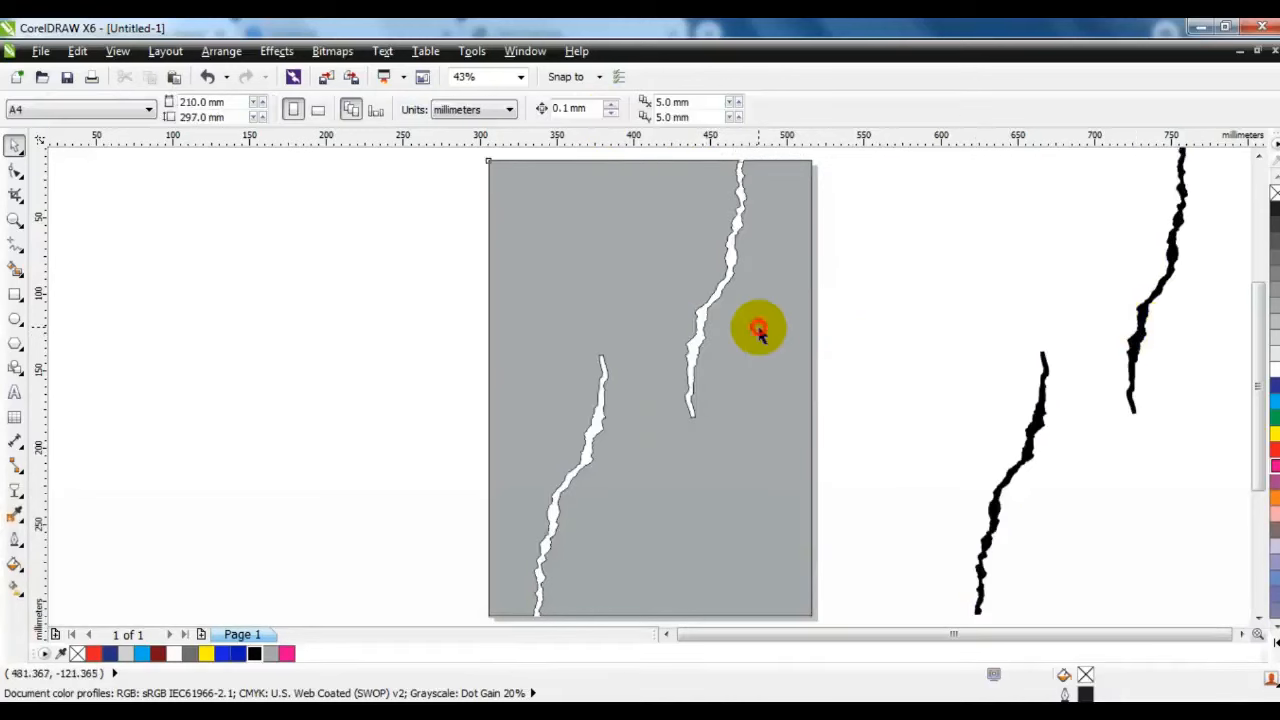
pyautogui.click(759, 333)
# - Draw a straight diagonal line, about 98 x 170 mm overall, from the upper-right tear's lower end to just above the page's upper edge
pyautogui.click(15, 220)
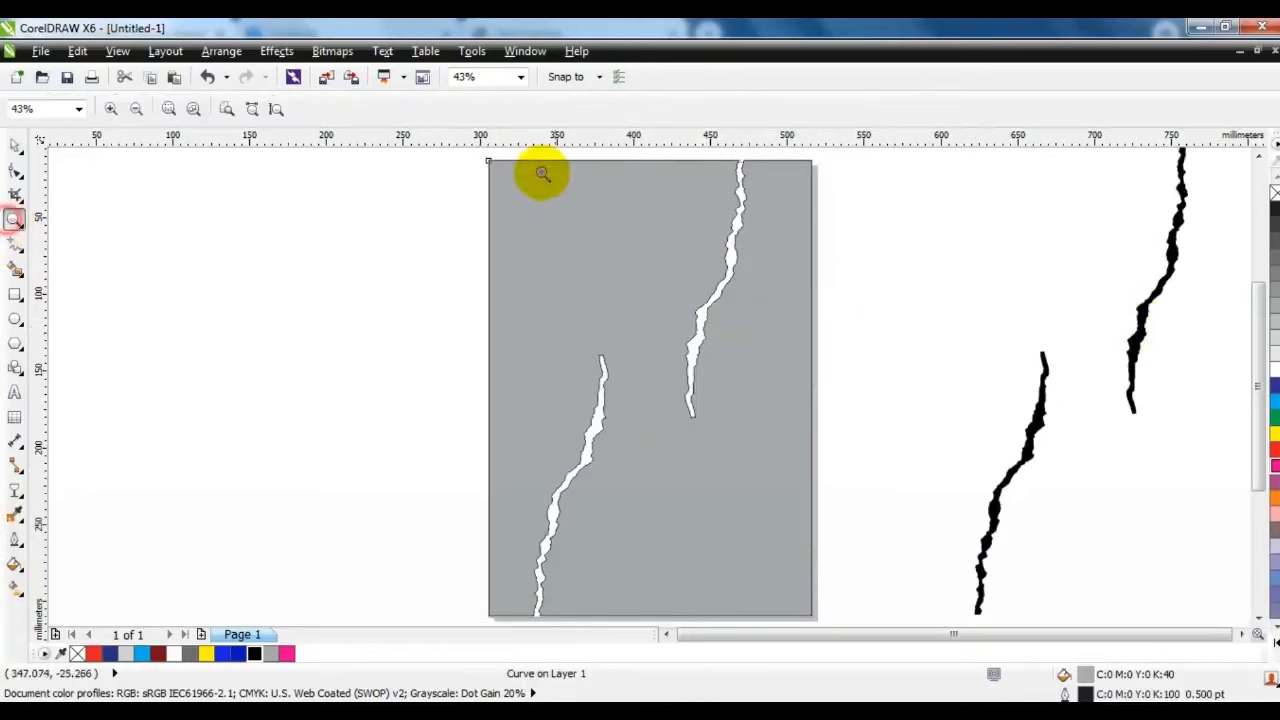
pyautogui.moveTo(479, 153); pyautogui.dragTo(888, 418)
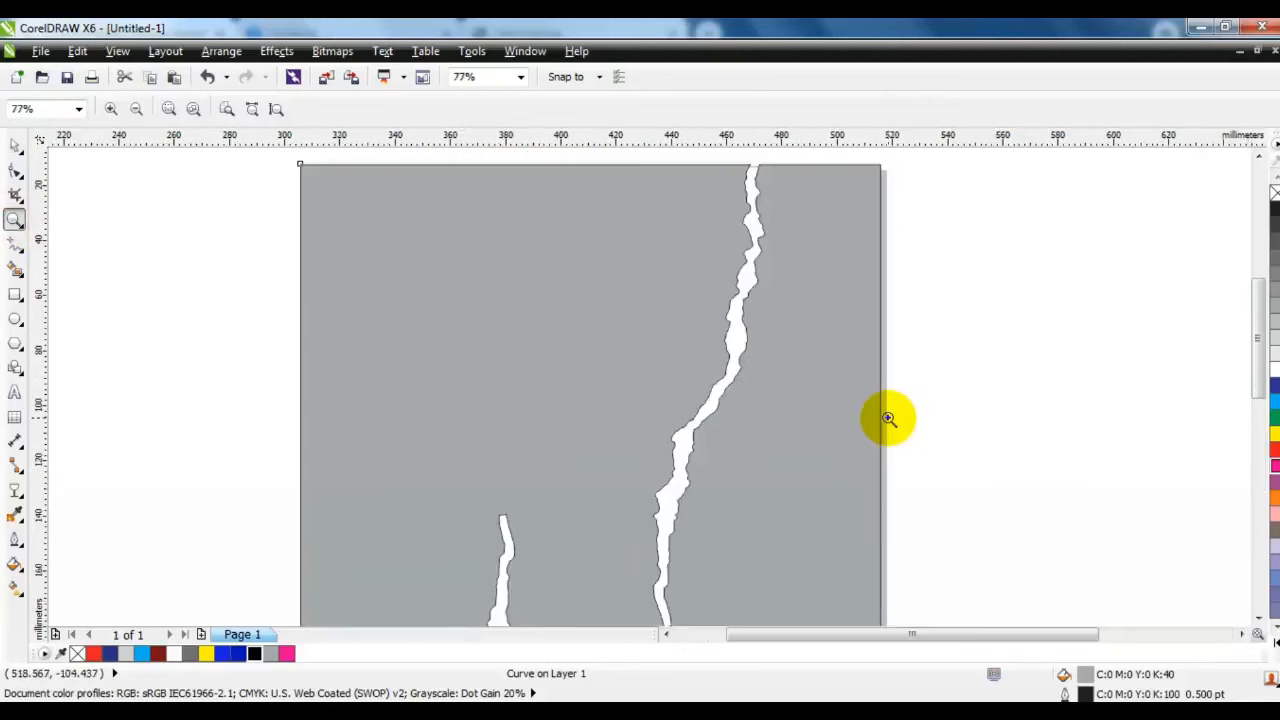
pyautogui.click(14, 150)
pyautogui.click(556, 358)
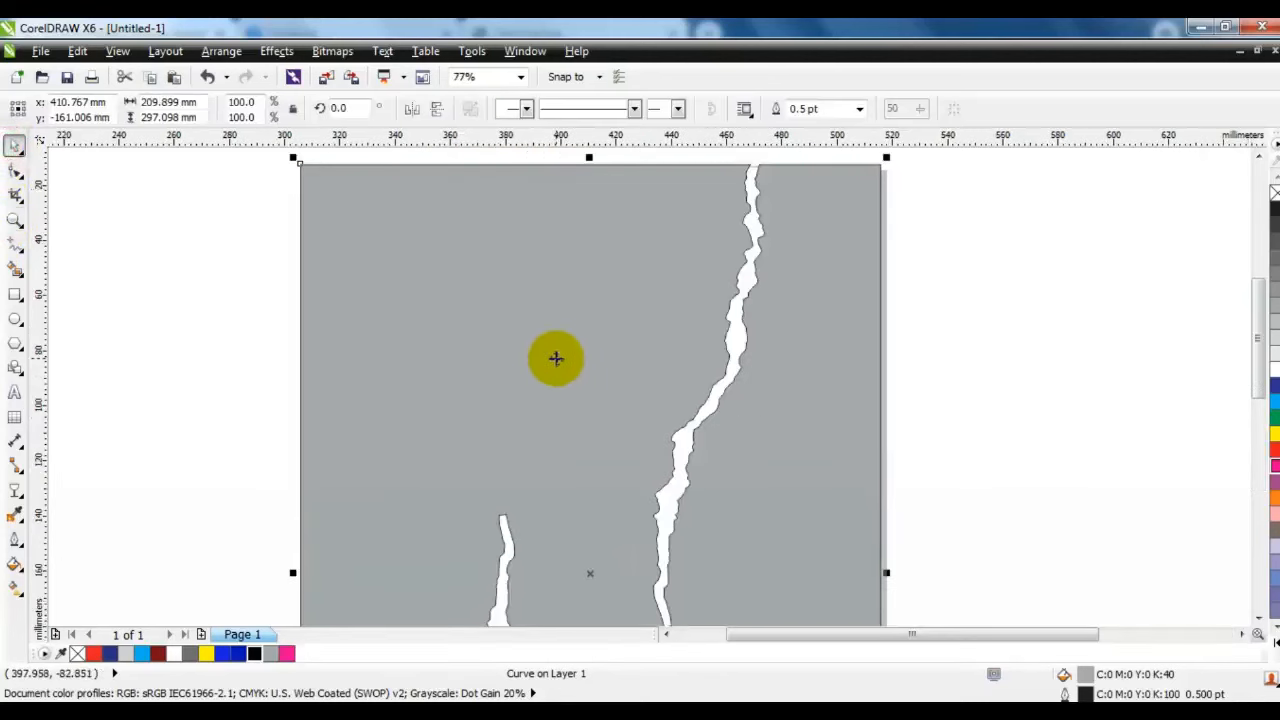
pyautogui.click(188, 301)
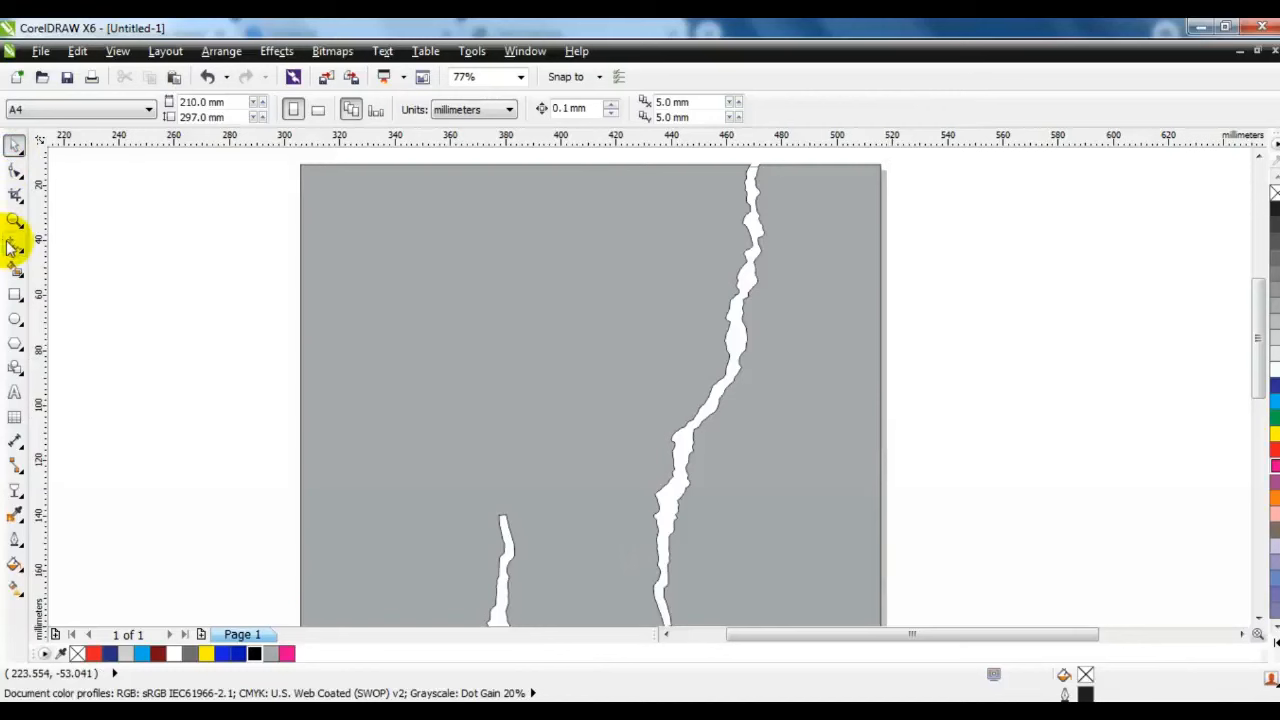
pyautogui.click(12, 245)
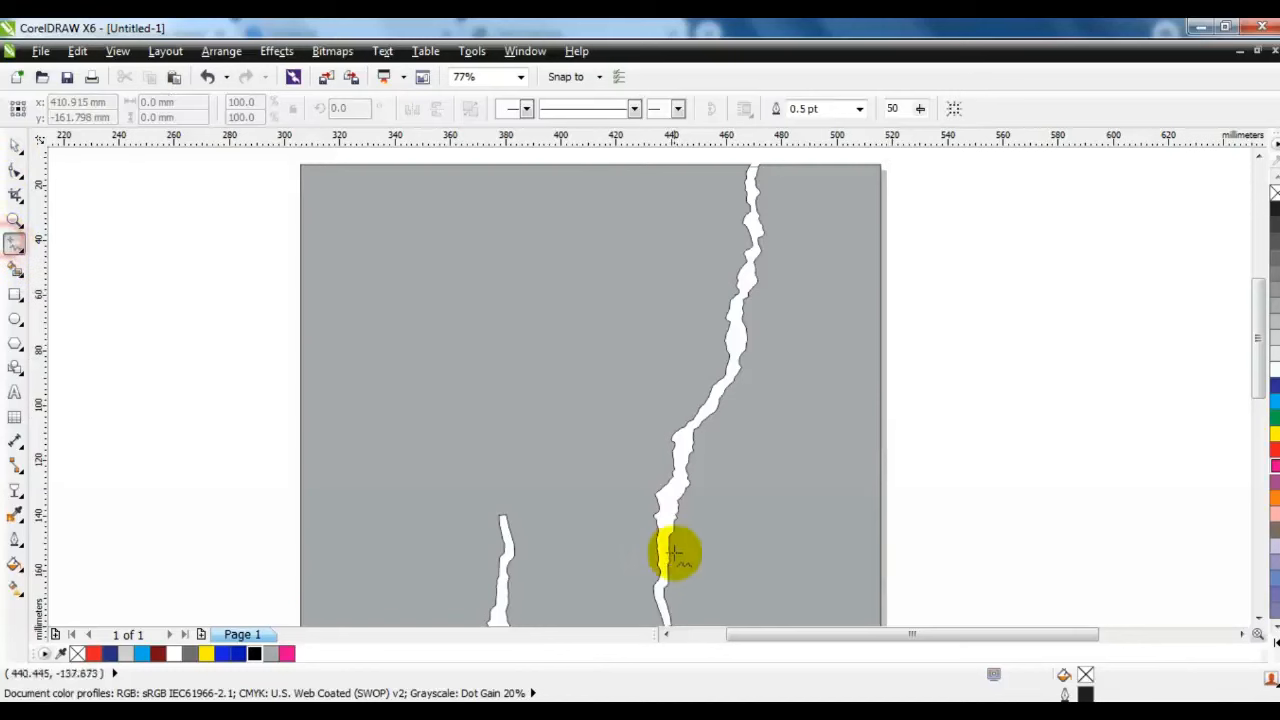
pyautogui.click(1259, 618)
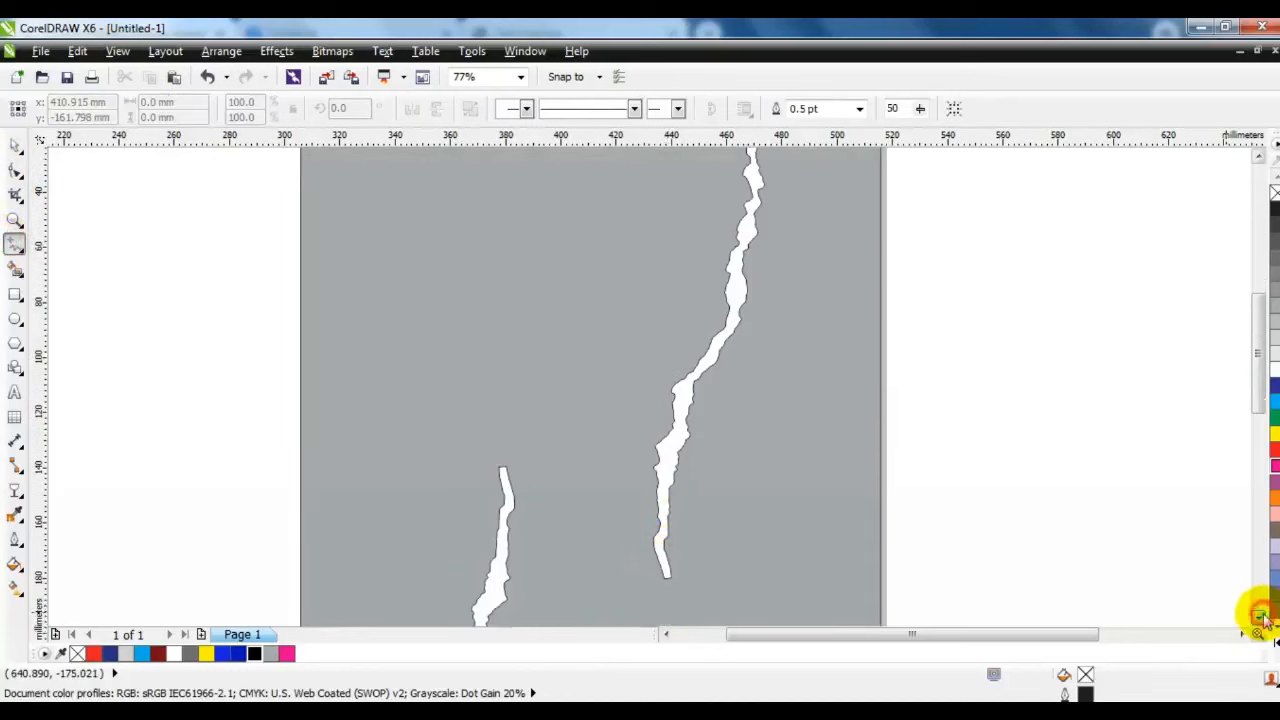
pyautogui.click(666, 574)
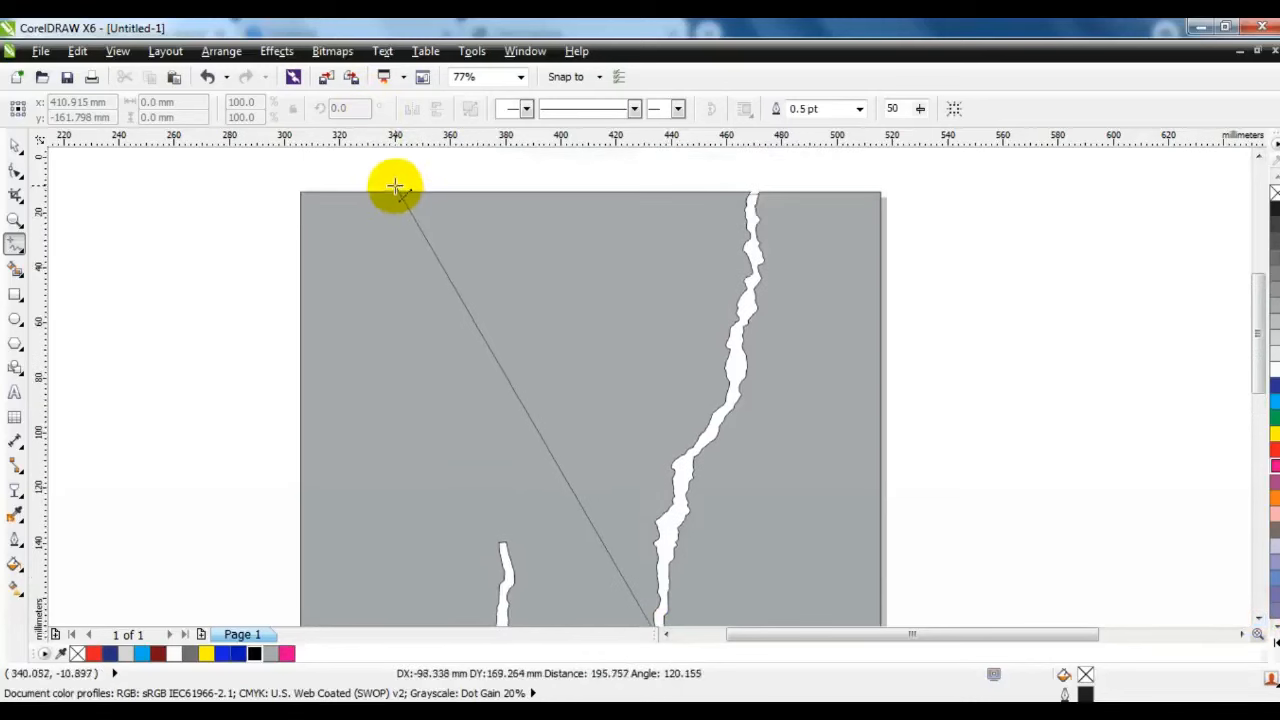
pyautogui.click(395, 187)
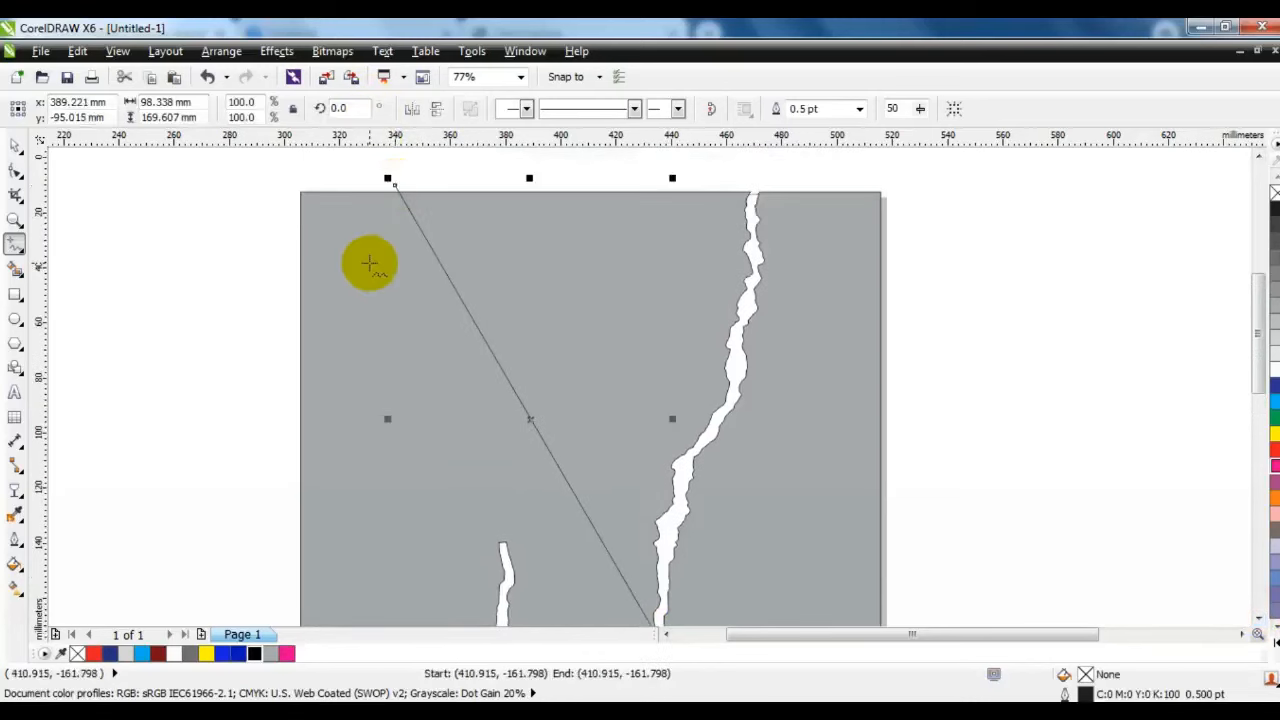
# - Set the diagonal line's outline width to 3.0 pt
pyautogui.click(858, 108)
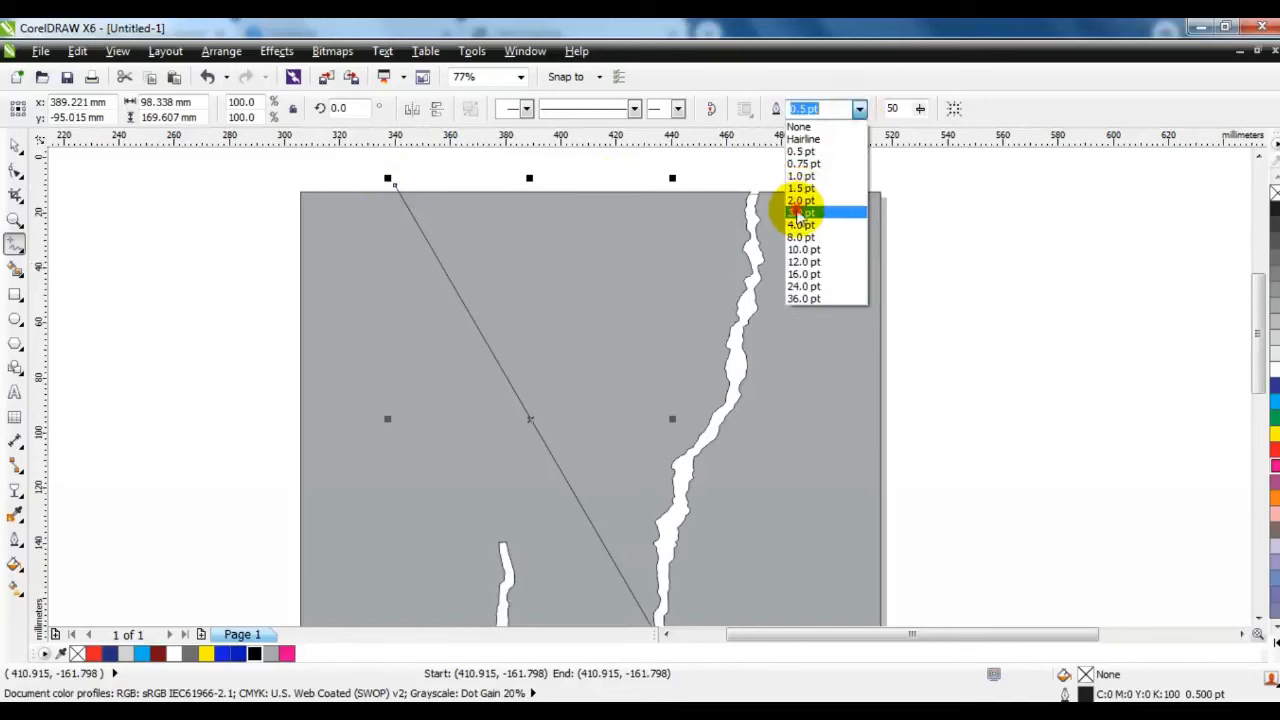
pyautogui.click(800, 213)
pyautogui.click(15, 218)
pyautogui.rightClick(518, 305)
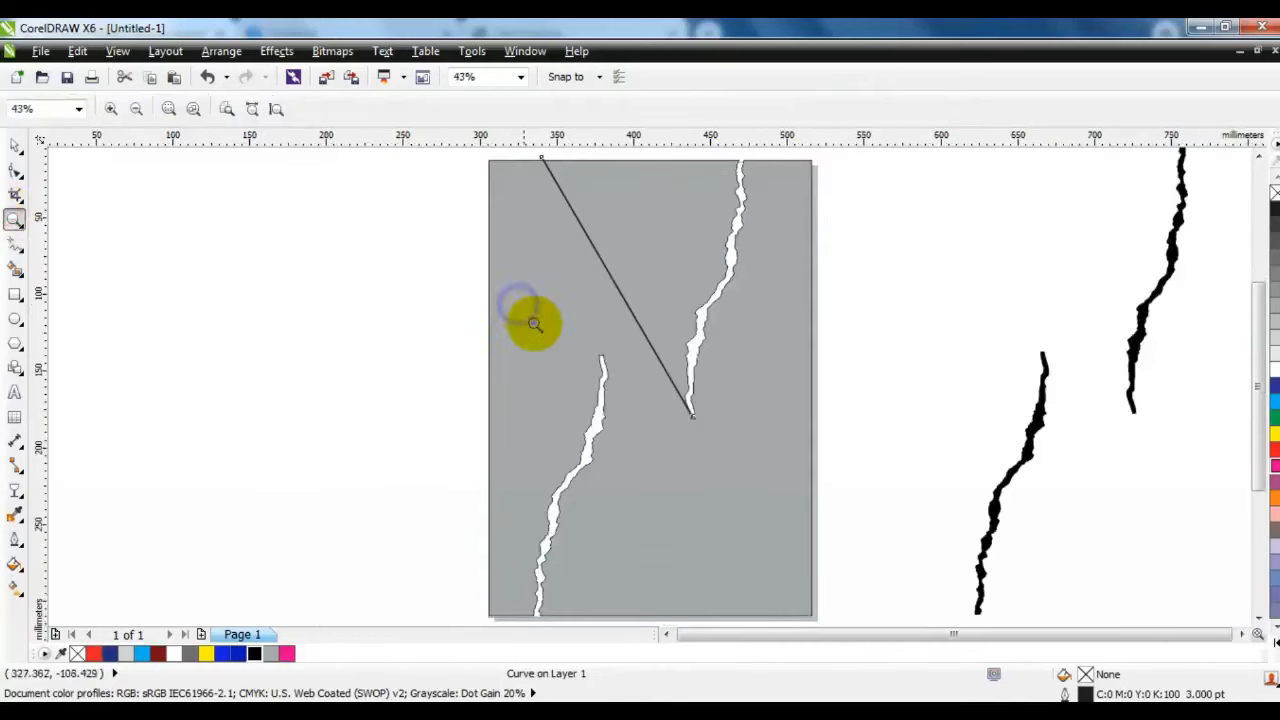
pyautogui.click(15, 146)
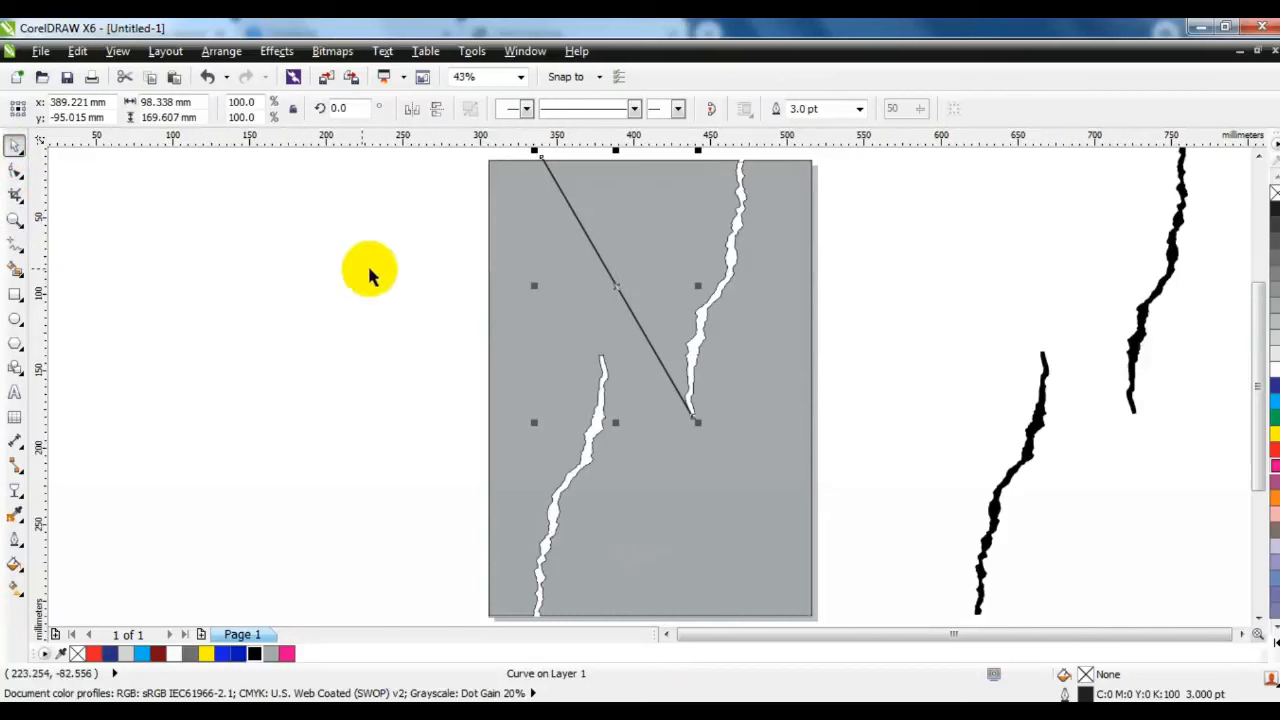
# - Duplicate the diagonal line down to the lower-left tear's upper end and combine both lines into one curve
pyautogui.press('KP_Add')
pyautogui.moveTo(598, 251); pyautogui.dragTo(661, 467)
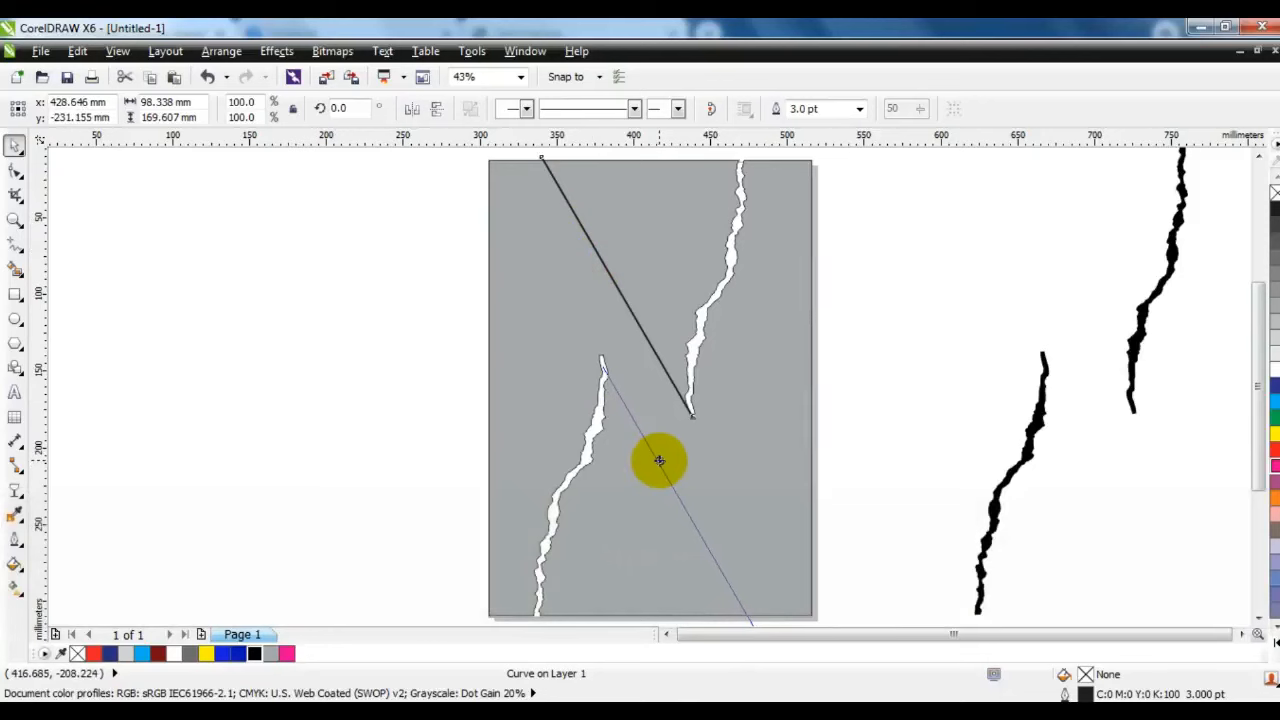
pyautogui.moveTo(659, 460); pyautogui.dragTo(659, 461)
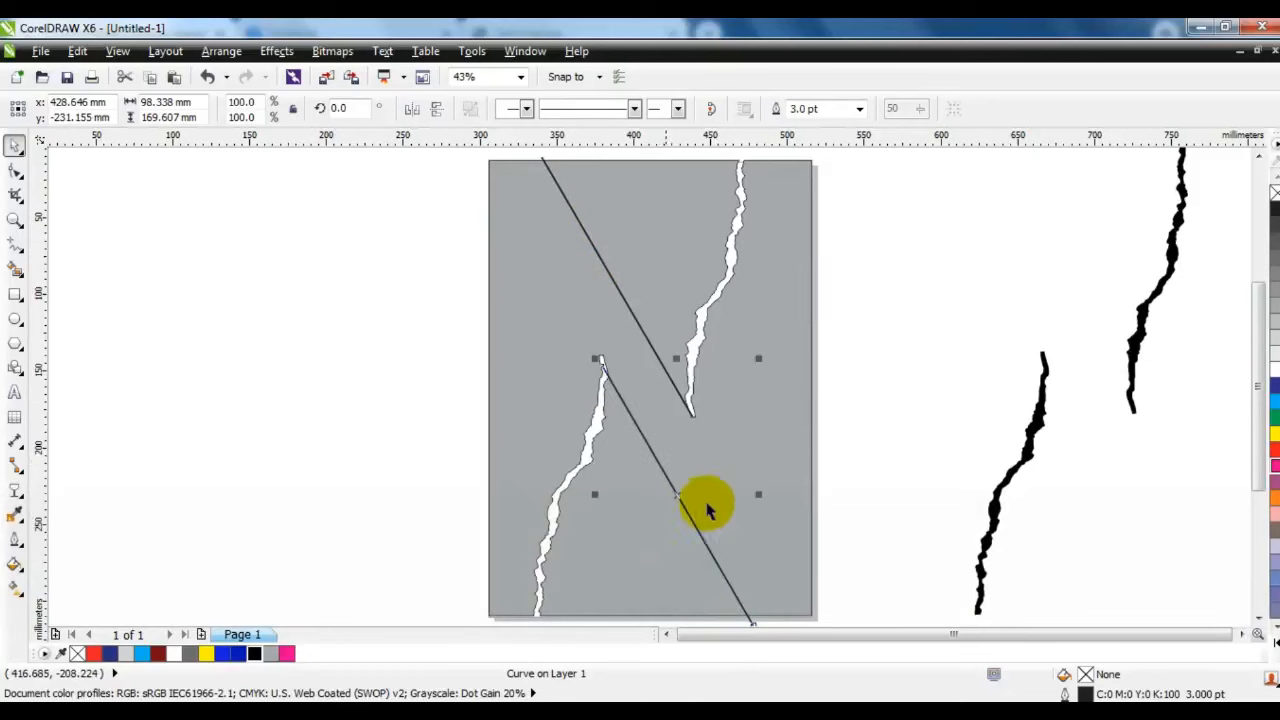
pyautogui.keyDown('shift'); pyautogui.click(585, 240); pyautogui.keyUp('shift')
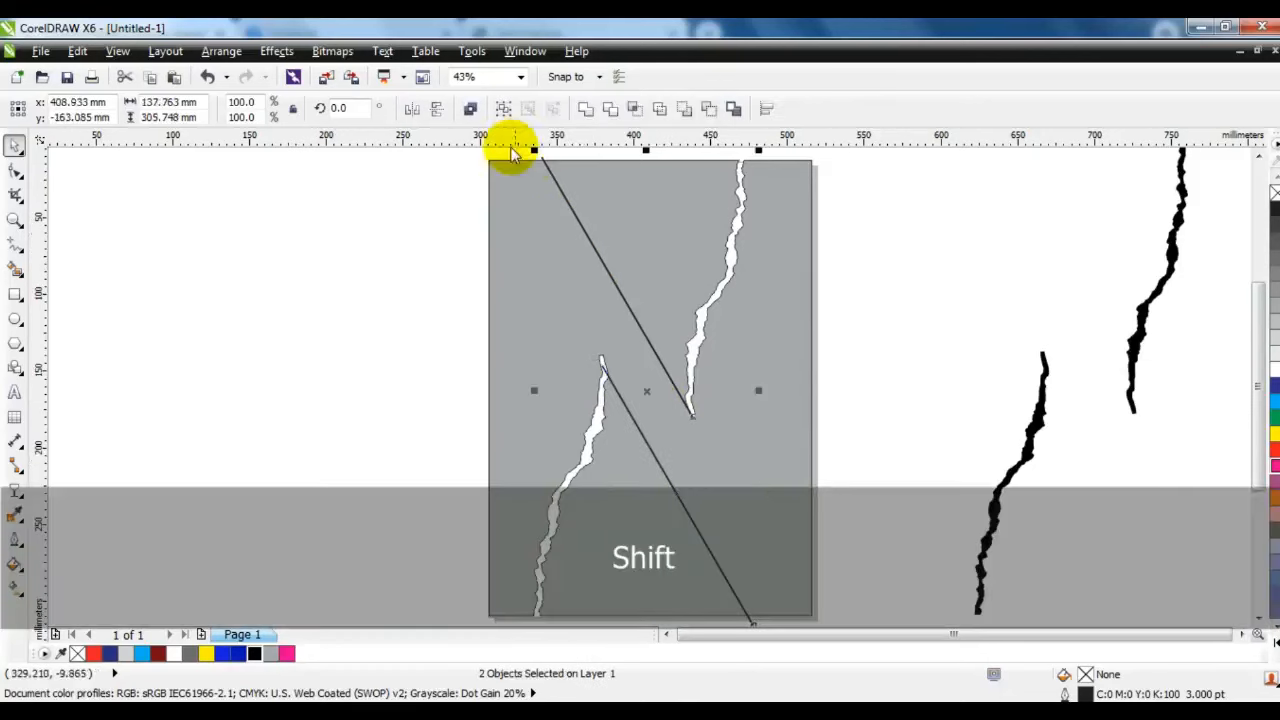
pyautogui.click(470, 112)
pyautogui.click(220, 380)
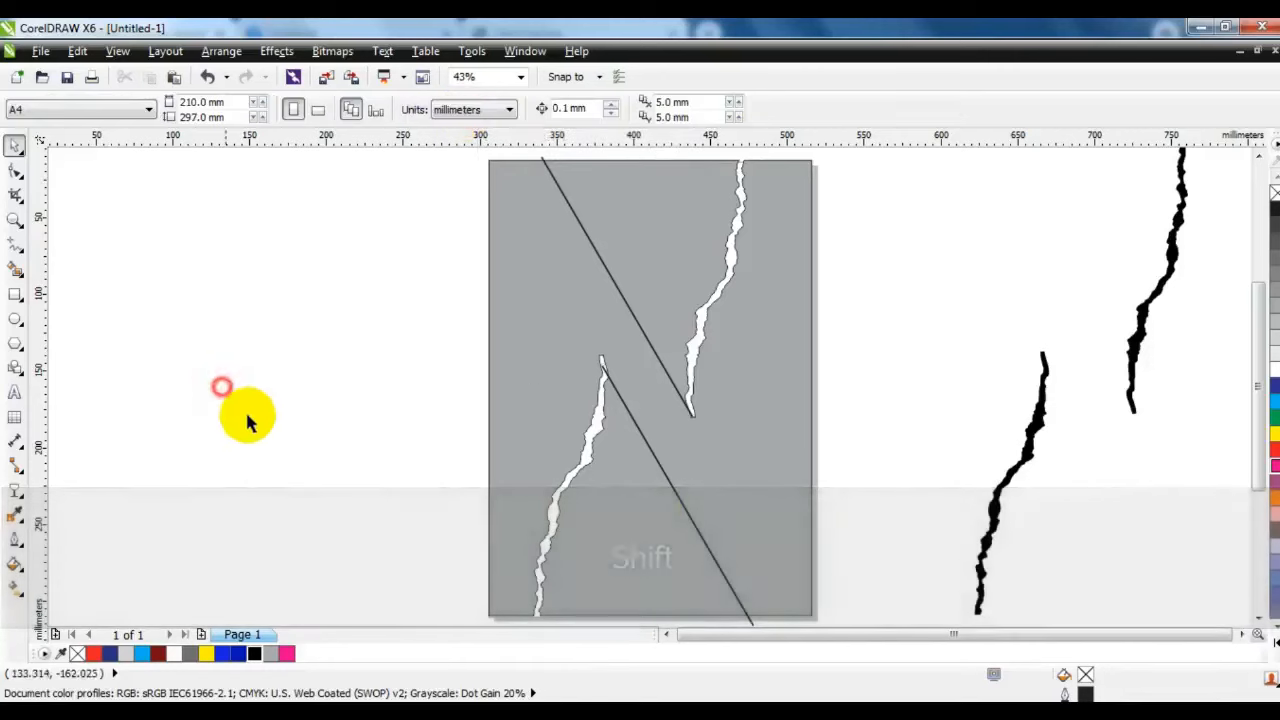
# - Trim the grey rectangle with the combined diagonal lines, move the lines off the page and delete them
pyautogui.click(663, 475)
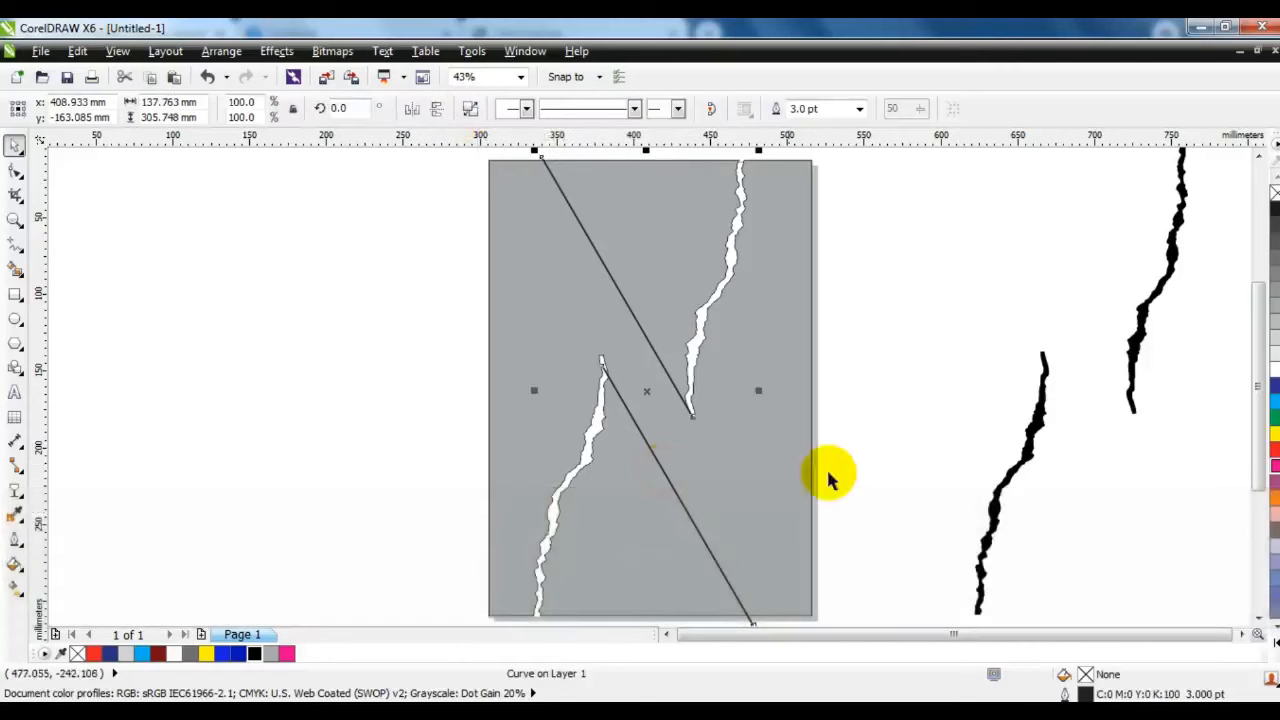
pyautogui.keyDown('shift'); pyautogui.click(808, 370); pyautogui.keyUp('shift')
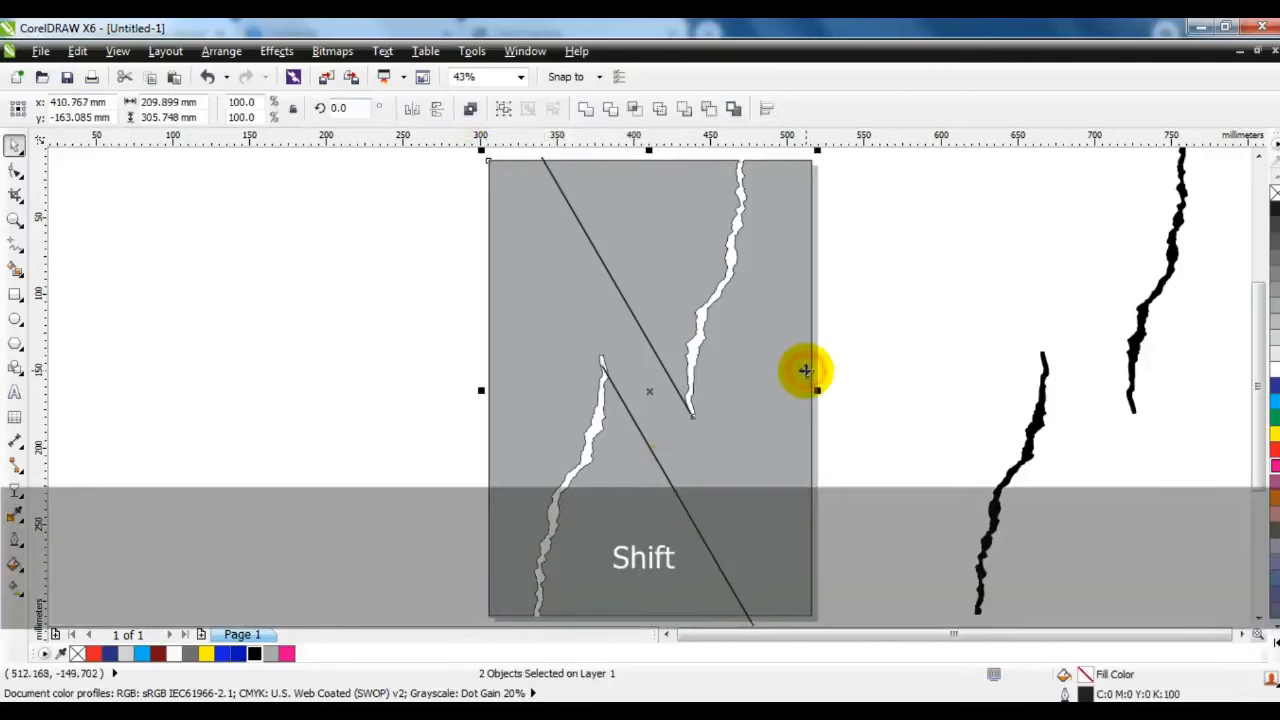
pyautogui.click(612, 108)
pyautogui.click(334, 229)
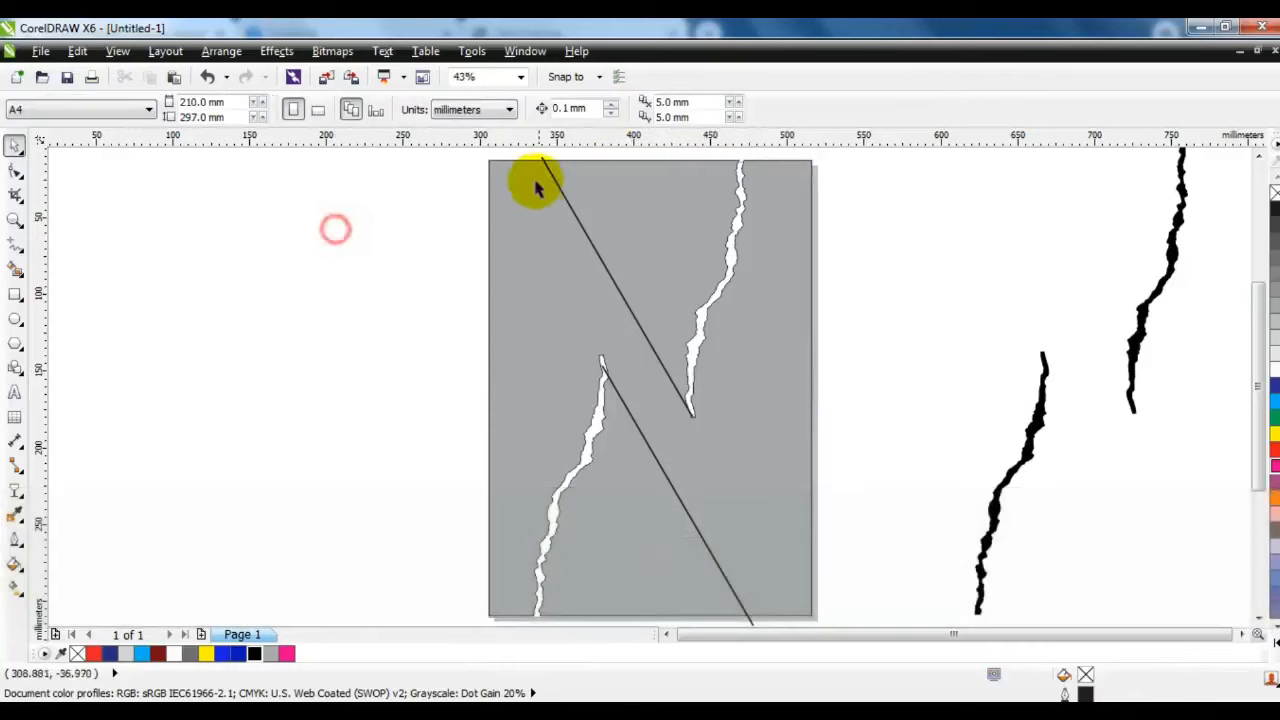
pyautogui.moveTo(543, 160); pyautogui.dragTo(192, 210)
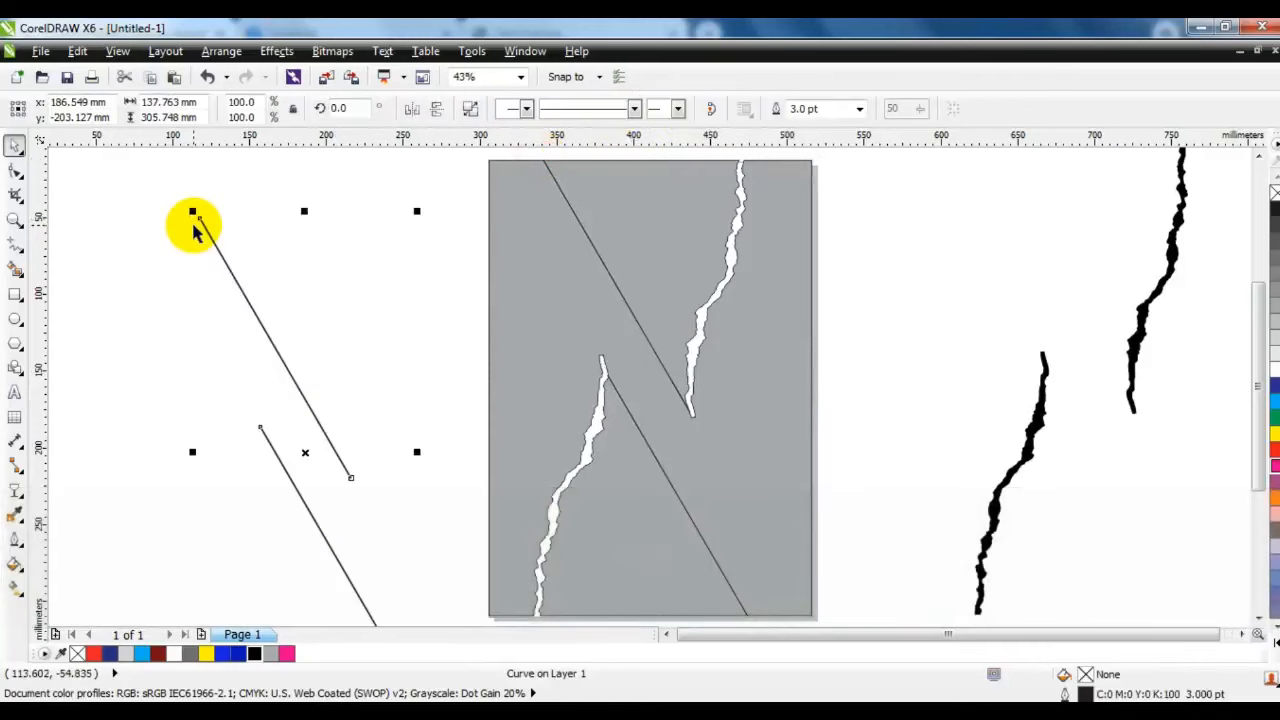
pyautogui.press('Delete')
# - Break the grey shape apart and fill the two triangular pieces between the diagonal cuts and the tears with black
pyautogui.click(625, 231)
pyautogui.click(466, 106)
pyautogui.click(346, 392)
pyautogui.click(651, 249)
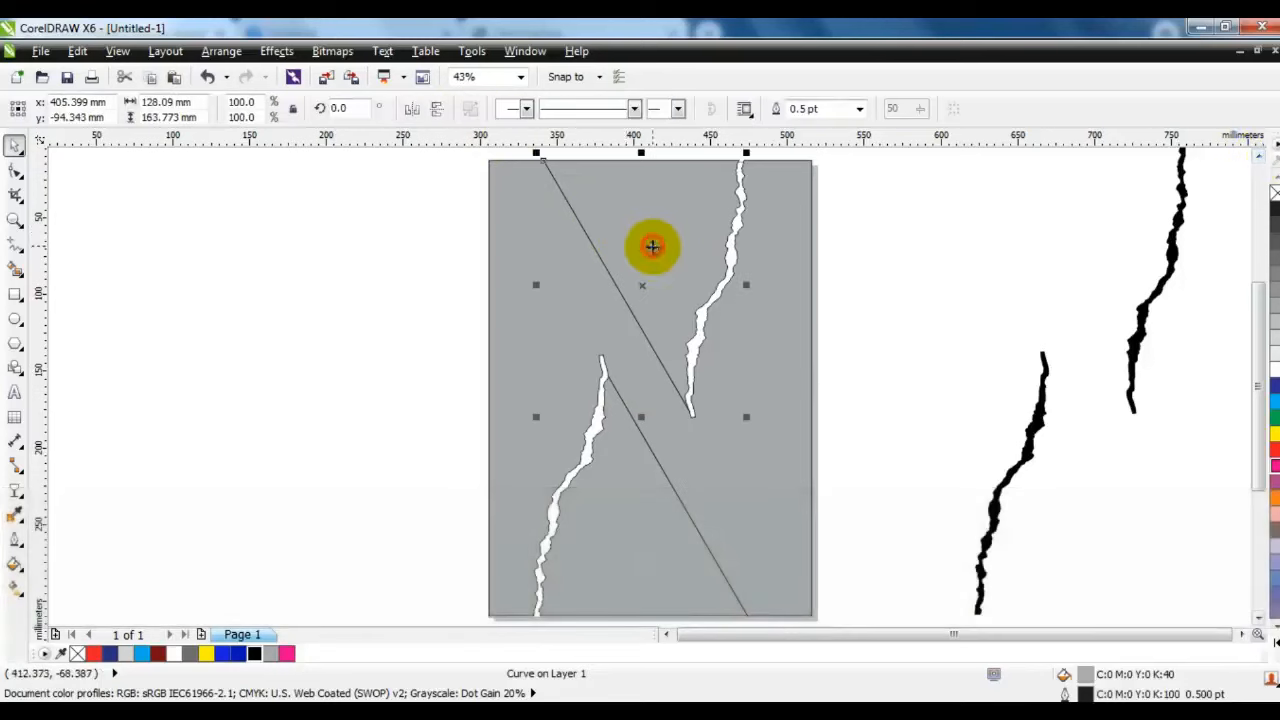
pyautogui.keyDown('shift'); pyautogui.click(629, 519); pyautogui.keyUp('shift')
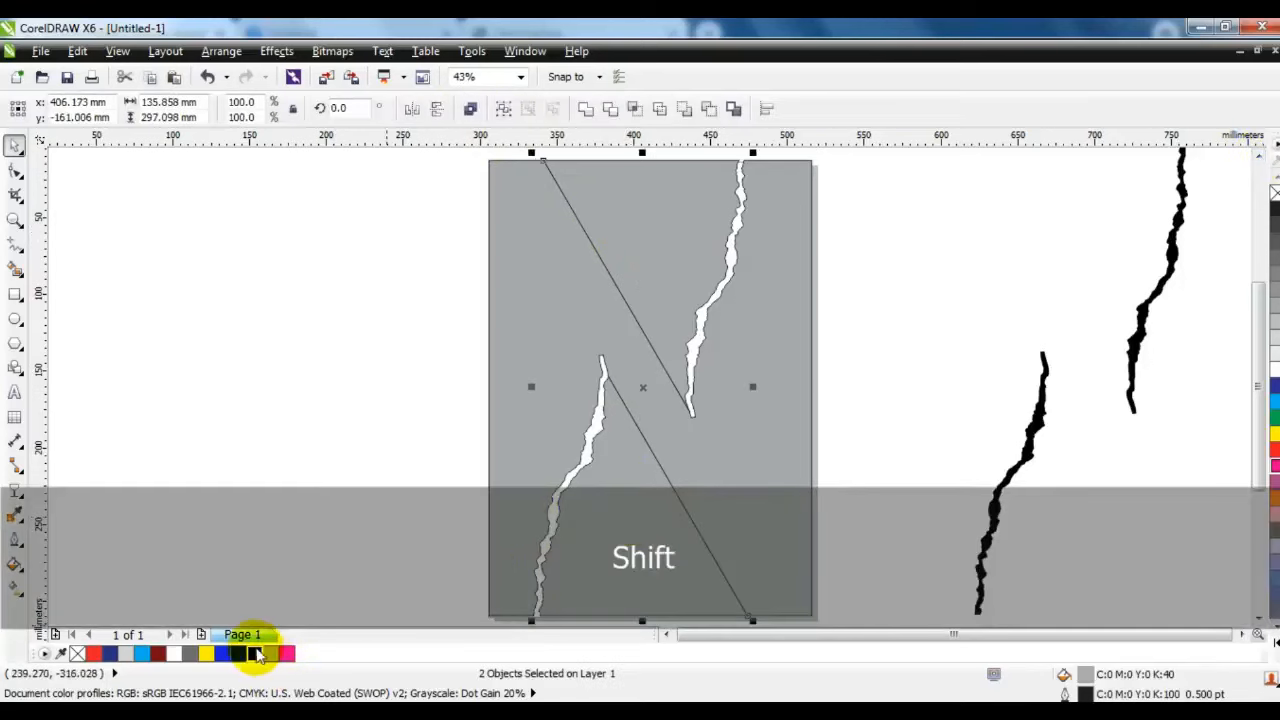
pyautogui.click(254, 653)
pyautogui.click(342, 420)
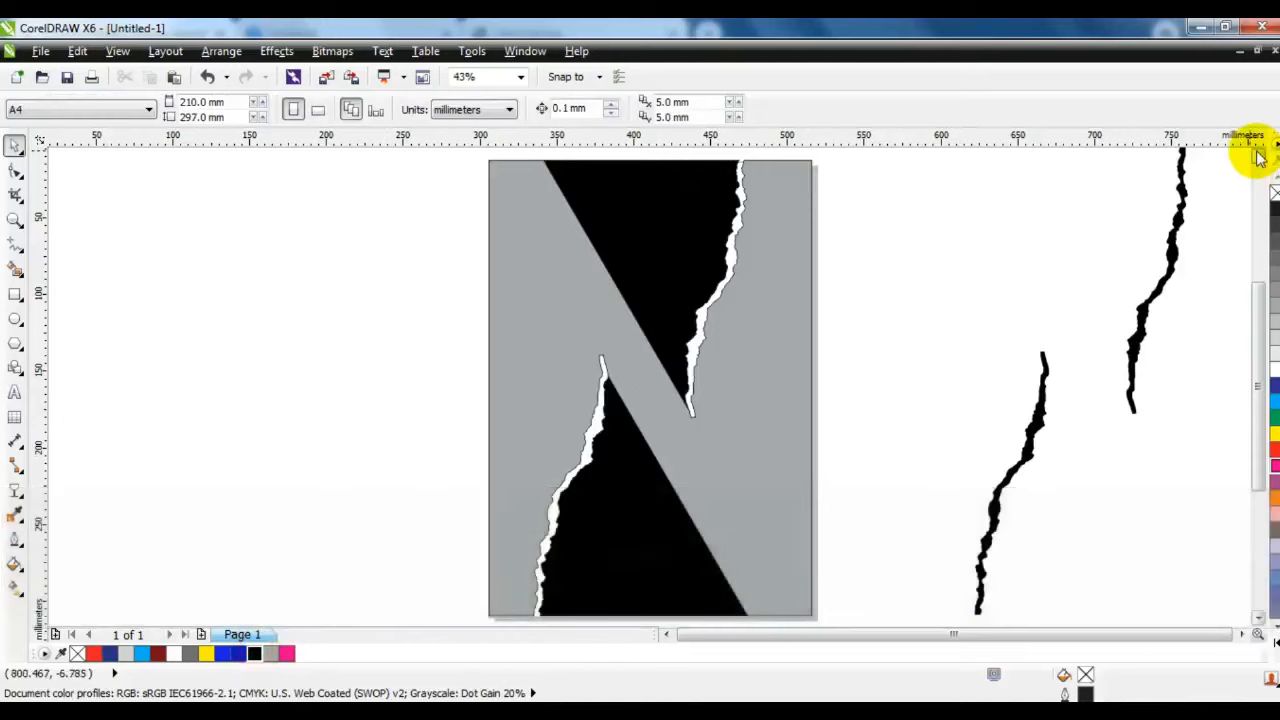
# - Mirror the upper black piece horizontally over its left side and bring it to the front of the layer
pyautogui.click(1258, 155)
pyautogui.click(727, 259)
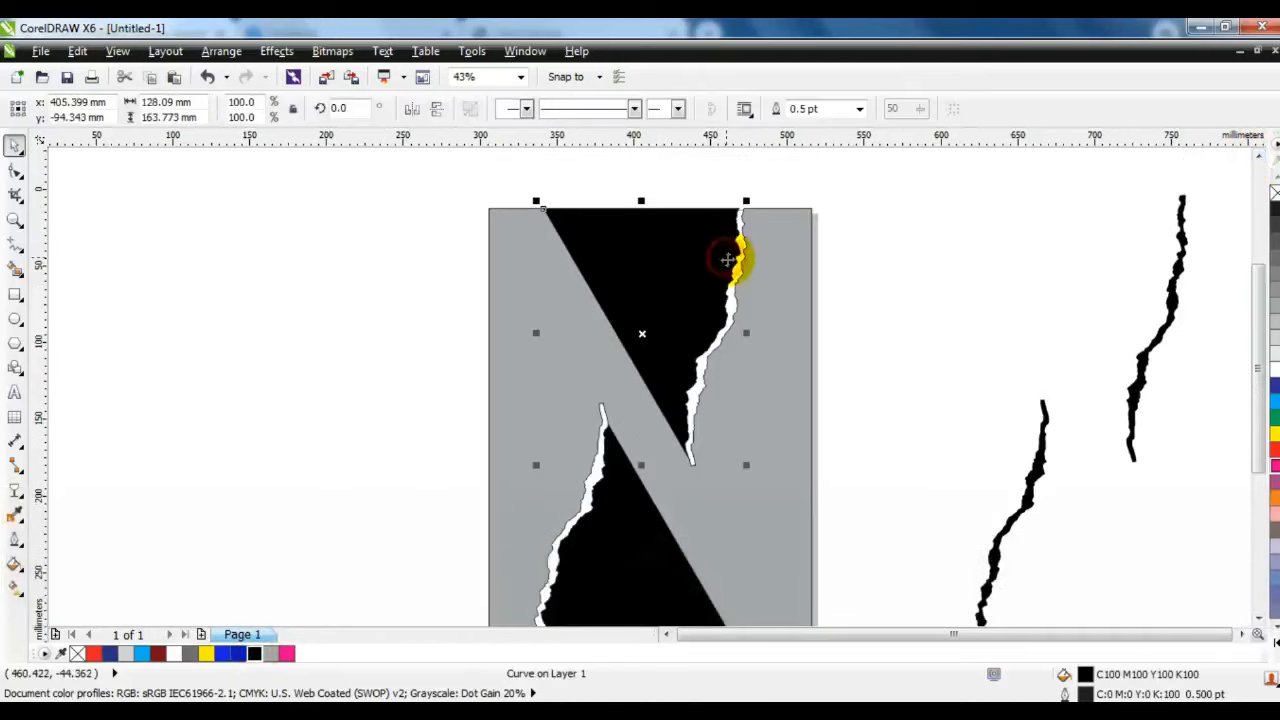
pyautogui.moveTo(746, 333); pyautogui.dragTo(427, 331)
pyautogui.click(427, 331)
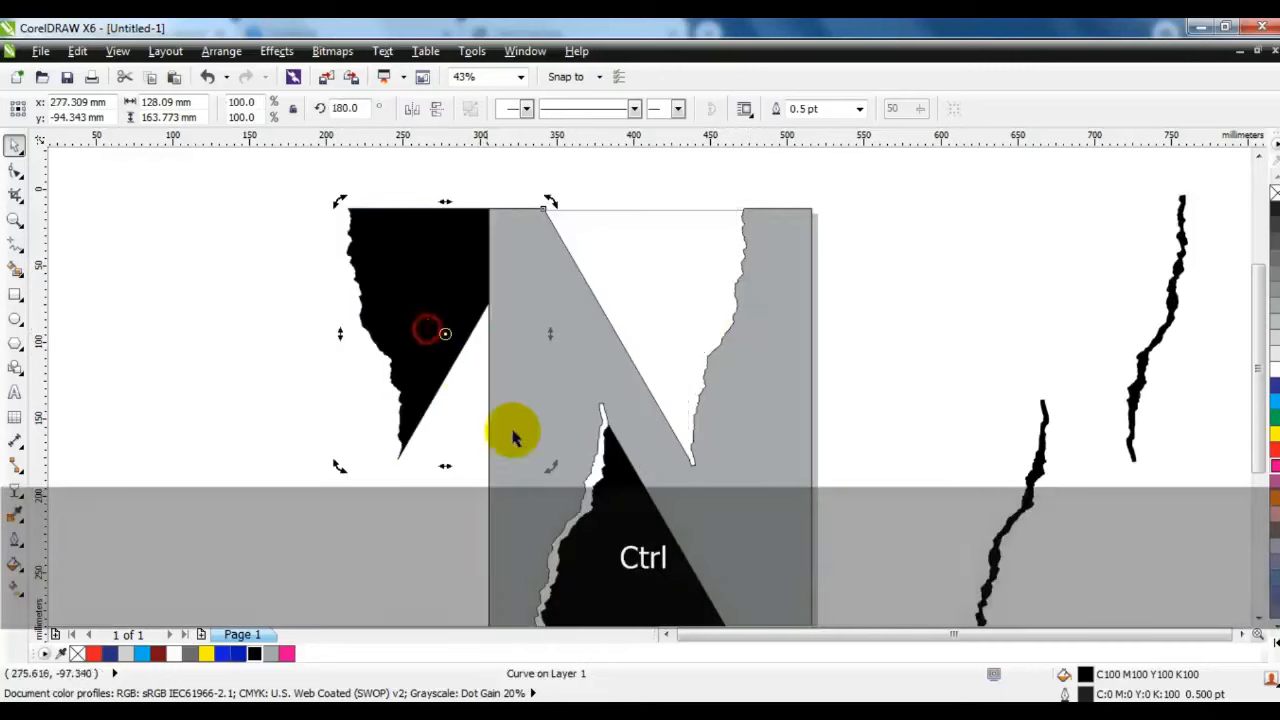
pyautogui.hotkey('shift', 'pageup')
# - Rotate the mirrored black piece to about 241.6° and move it so its long straight edge lies along the upper diagonal cut
pyautogui.moveTo(549, 459); pyautogui.dragTo(563, 315)
pyautogui.click(286, 200)
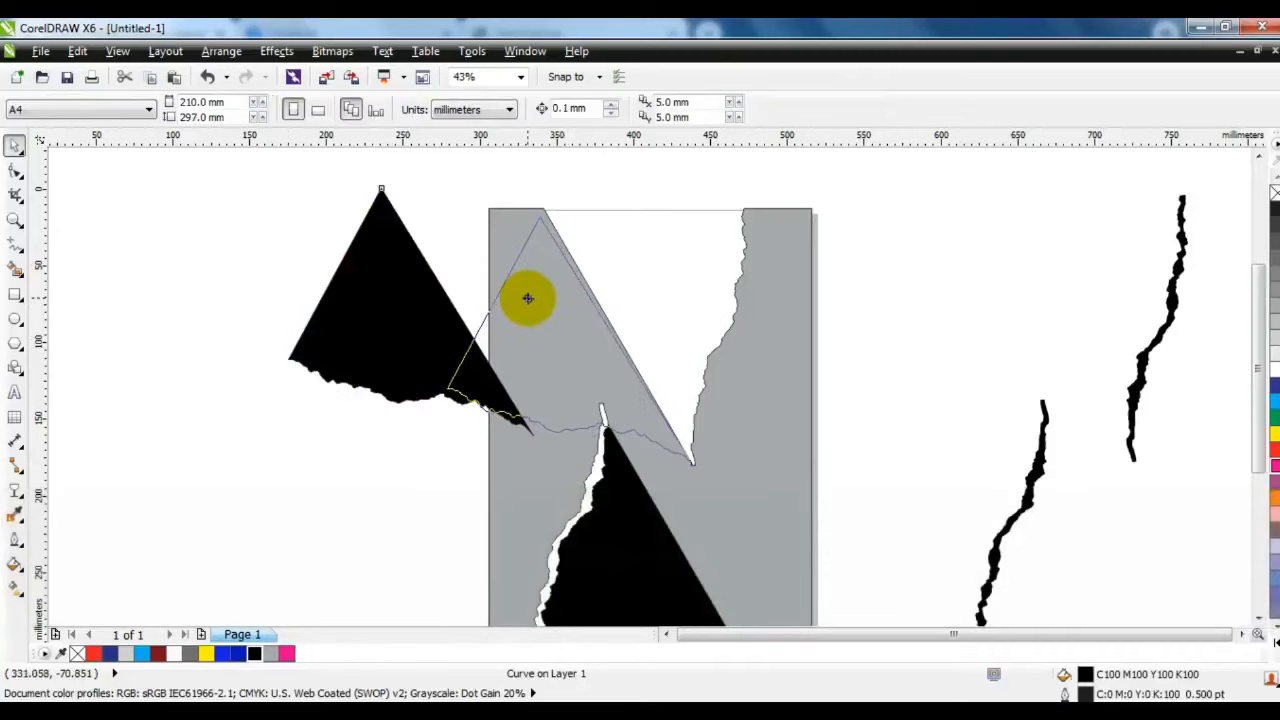
pyautogui.moveTo(528, 298); pyautogui.dragTo(528, 298)
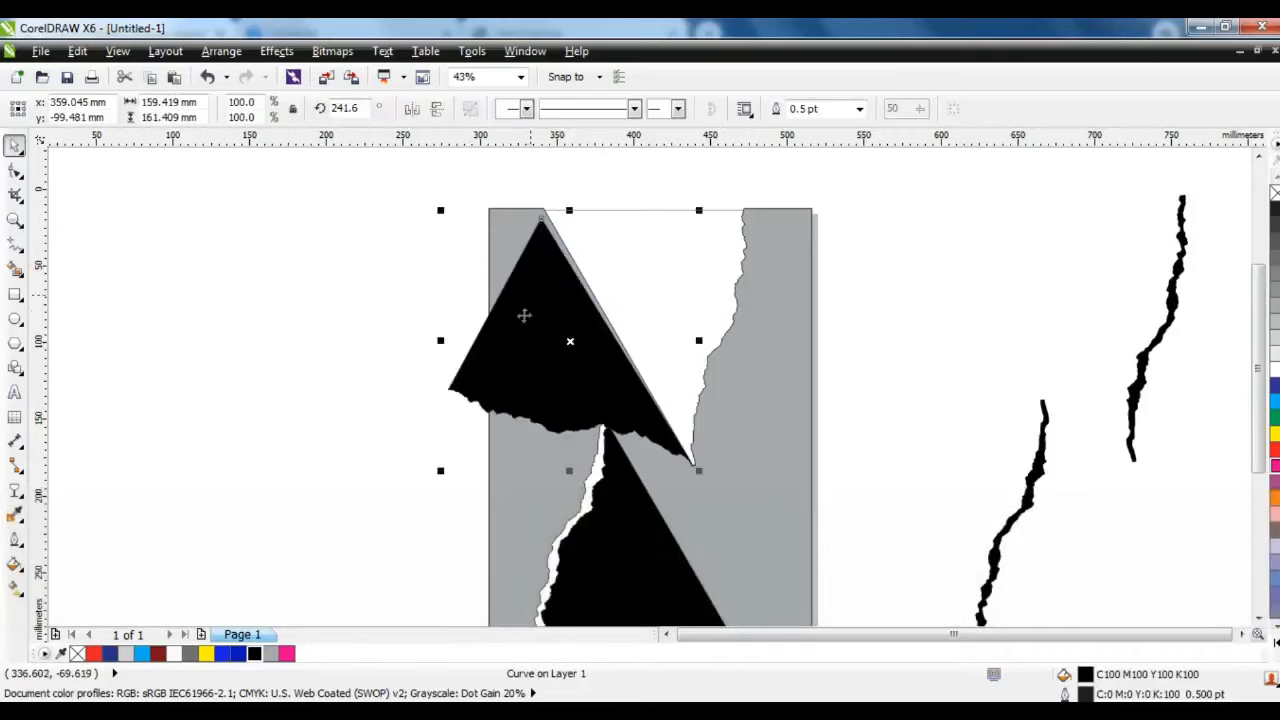
# - Fine-tune the upper black flap's rotation, position, skew and size so its straight edge matches the upper diagonal cut
pyautogui.moveTo(694, 211); pyautogui.dragTo(787, 145)
pyautogui.click(17, 222)
pyautogui.moveTo(468, 171); pyautogui.dragTo(897, 491)
pyautogui.click(15, 148)
pyautogui.moveTo(500, 457); pyautogui.dragTo(506, 449)
pyautogui.click(468, 411)
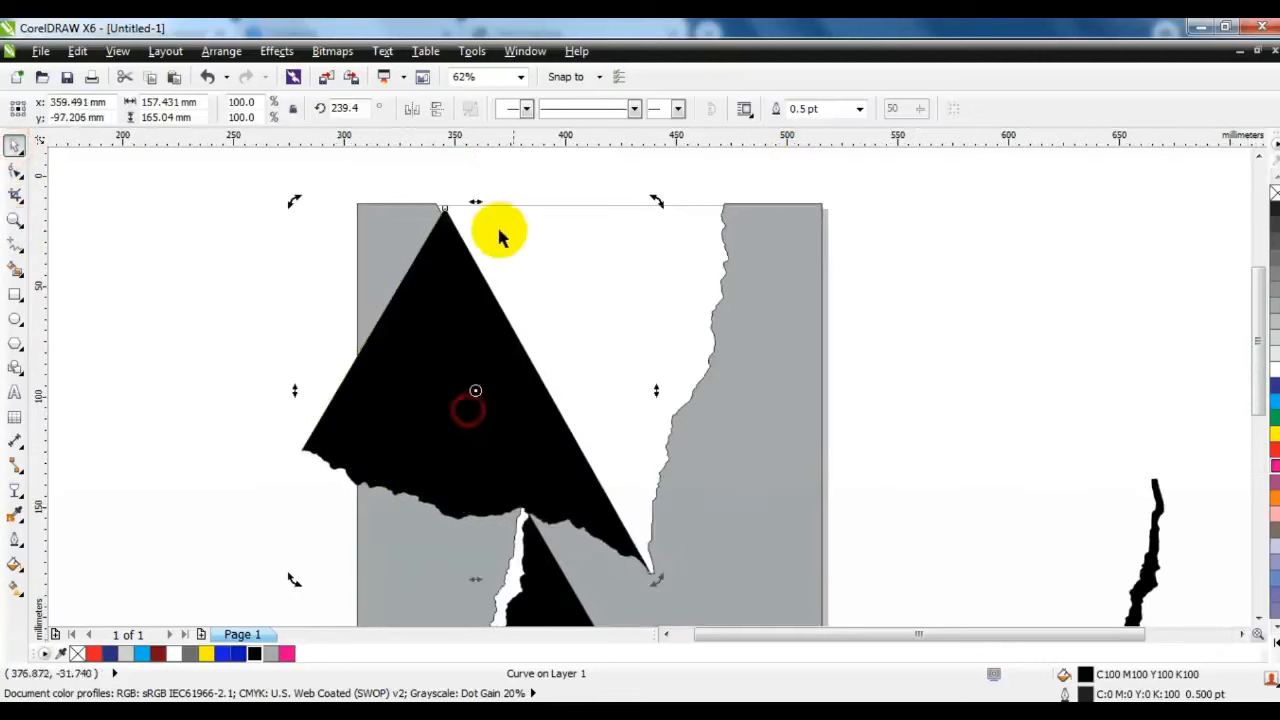
pyautogui.moveTo(477, 200); pyautogui.dragTo(462, 198)
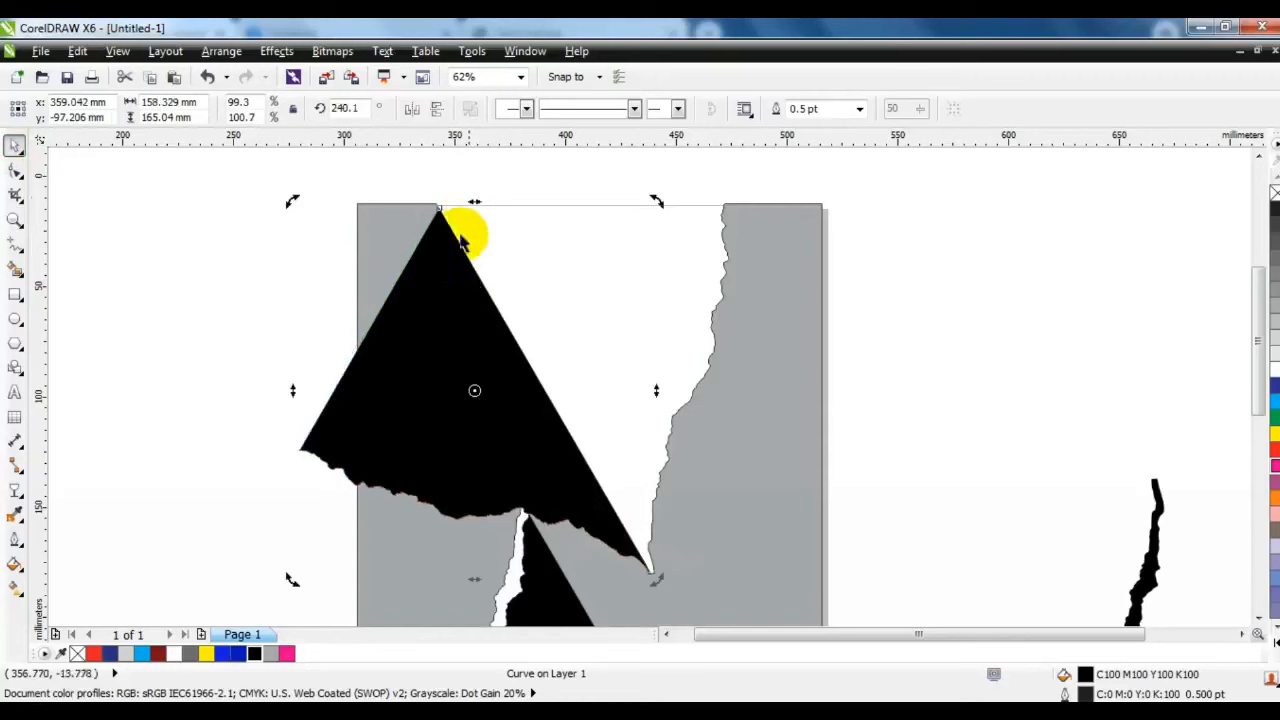
pyautogui.click(434, 306)
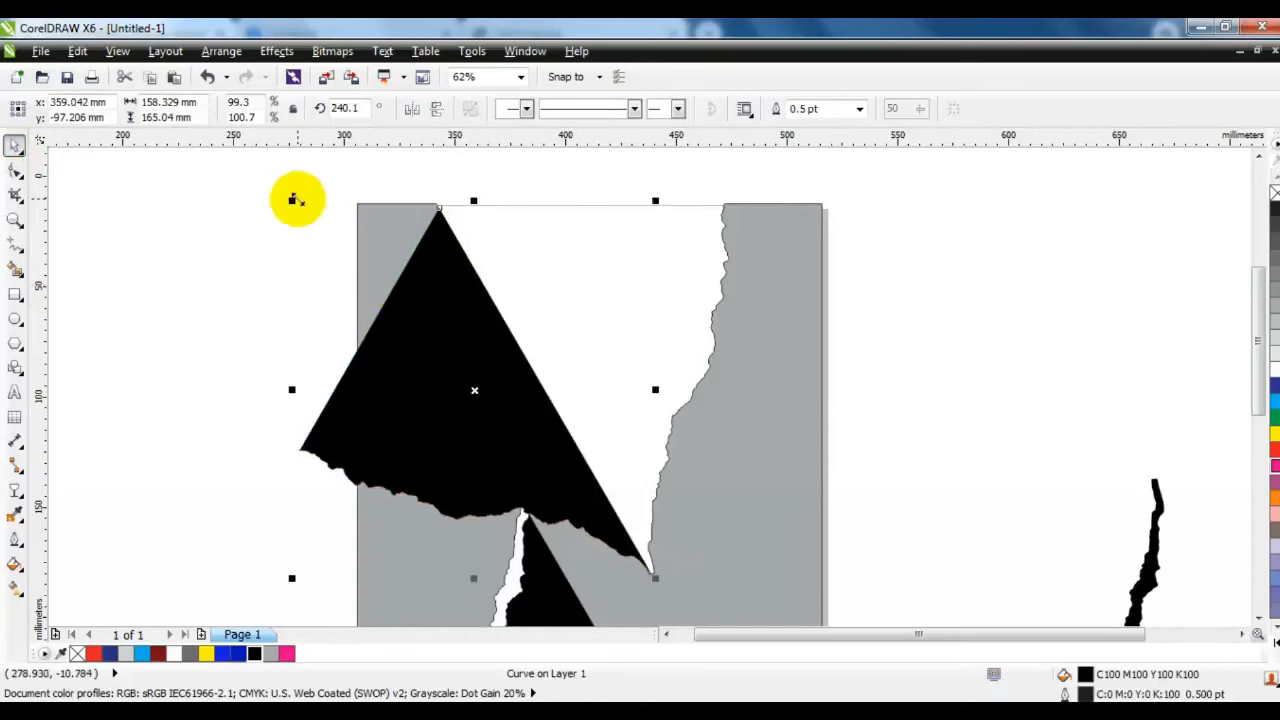
pyautogui.moveTo(295, 198); pyautogui.dragTo(289, 192)
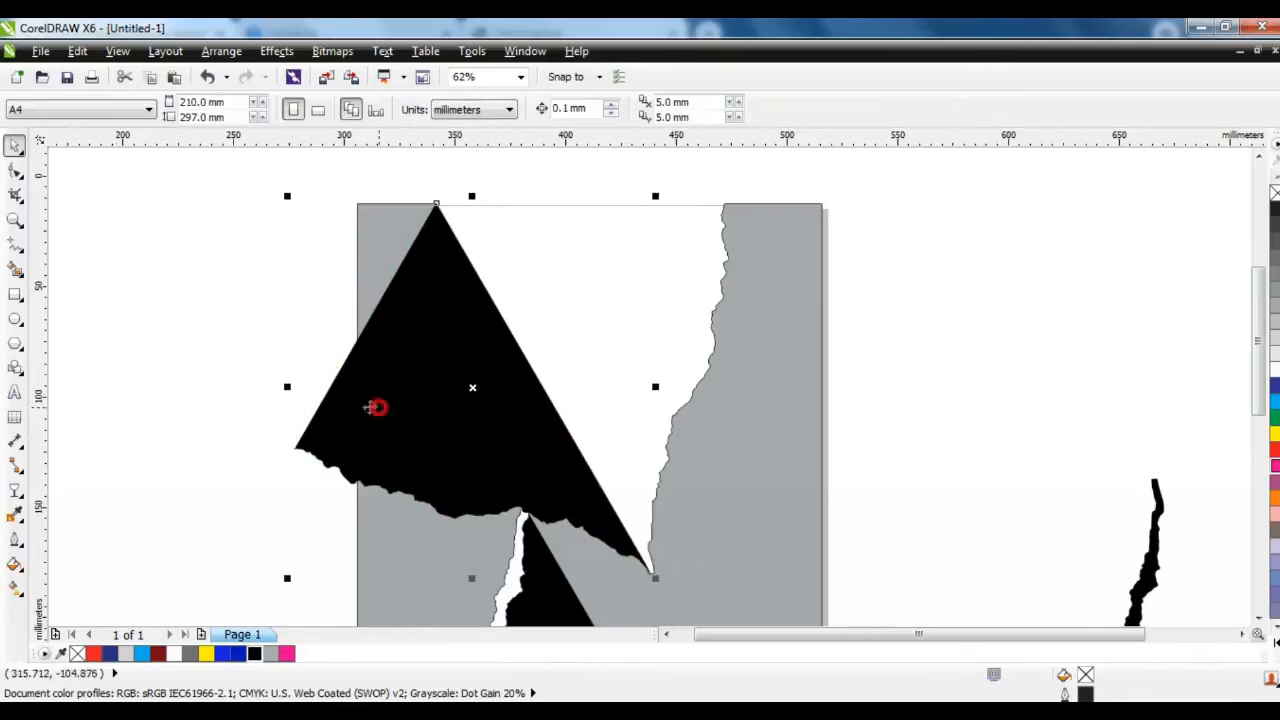
# - Convert the upper flap's outer straight edge to a curve and bend it slightly inward
pyautogui.click(14, 170)
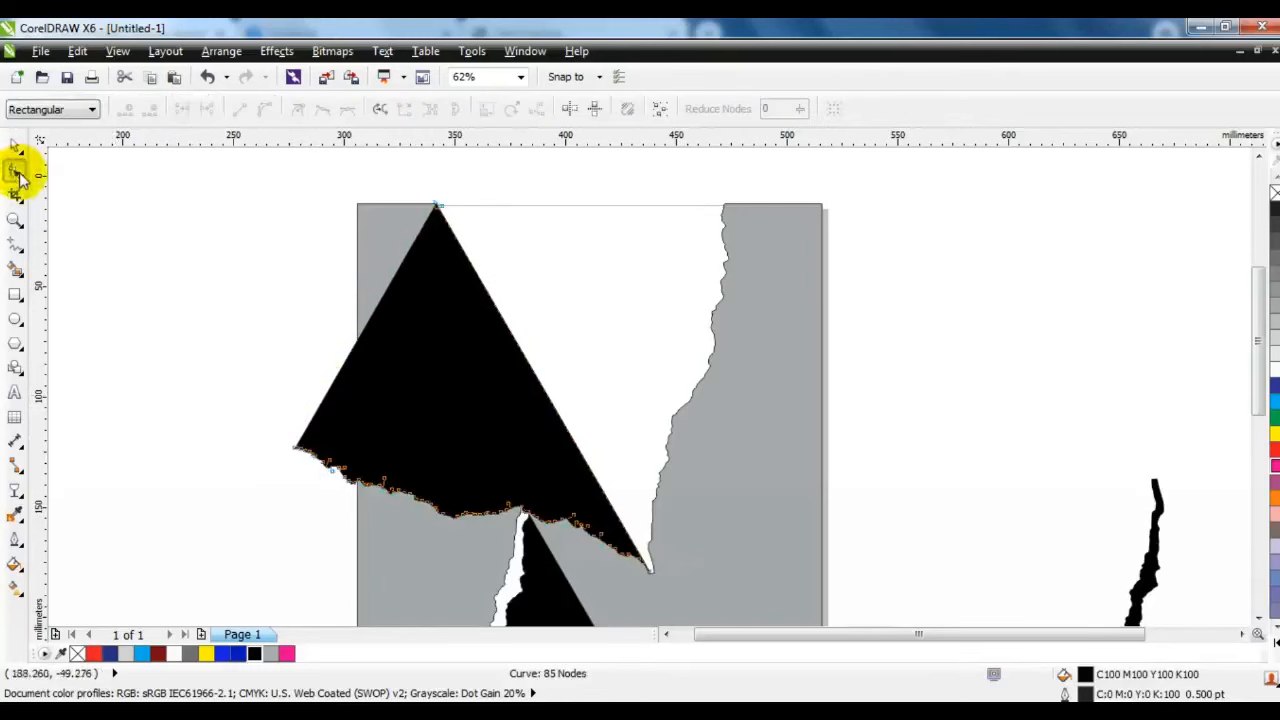
pyautogui.moveTo(217, 160); pyautogui.dragTo(493, 471)
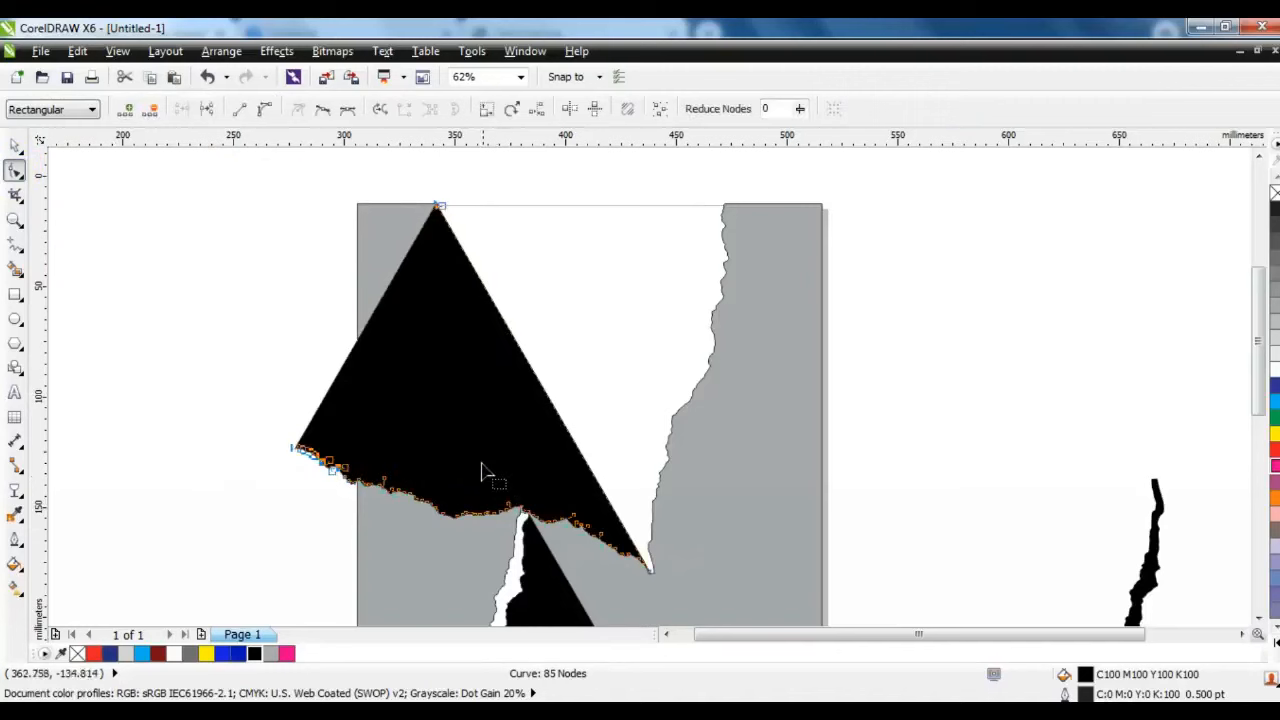
pyautogui.click(266, 112)
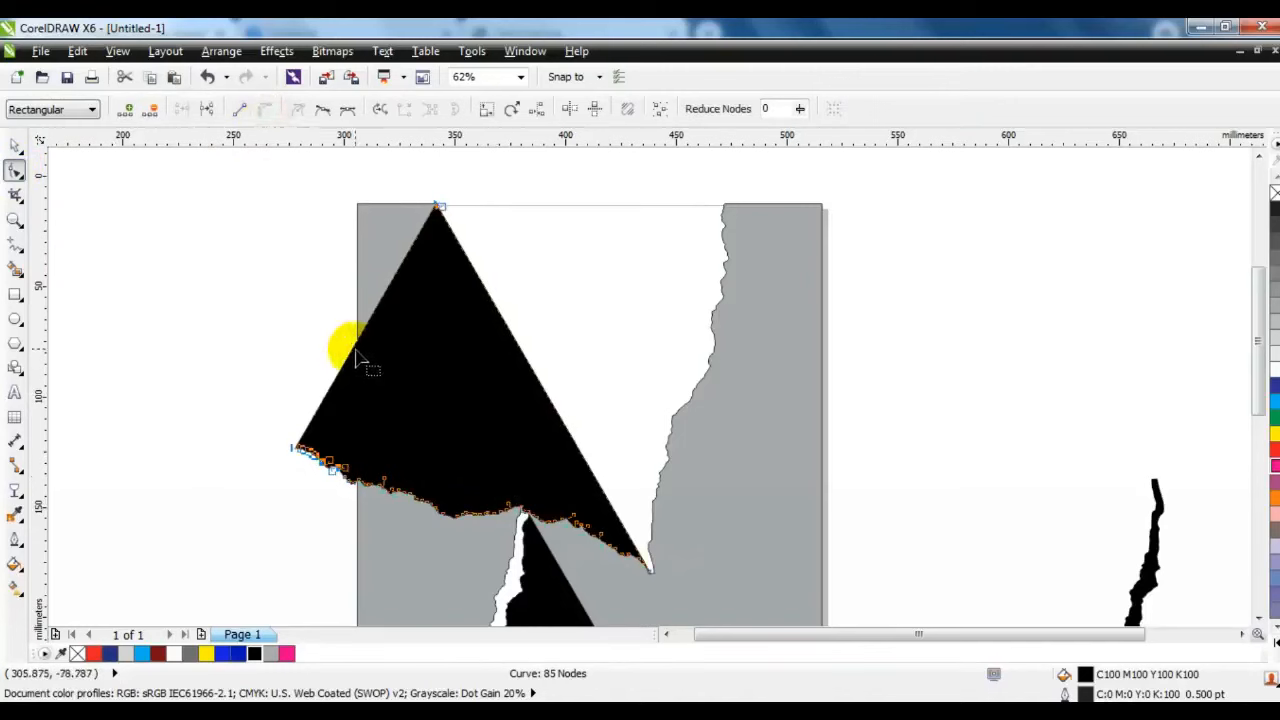
pyautogui.moveTo(353, 350)
pyautogui.mouseDown()
pyautogui.moveTo(343, 343)
pyautogui.moveTo(363, 350)
pyautogui.moveTo(360, 366)
pyautogui.mouseUp()
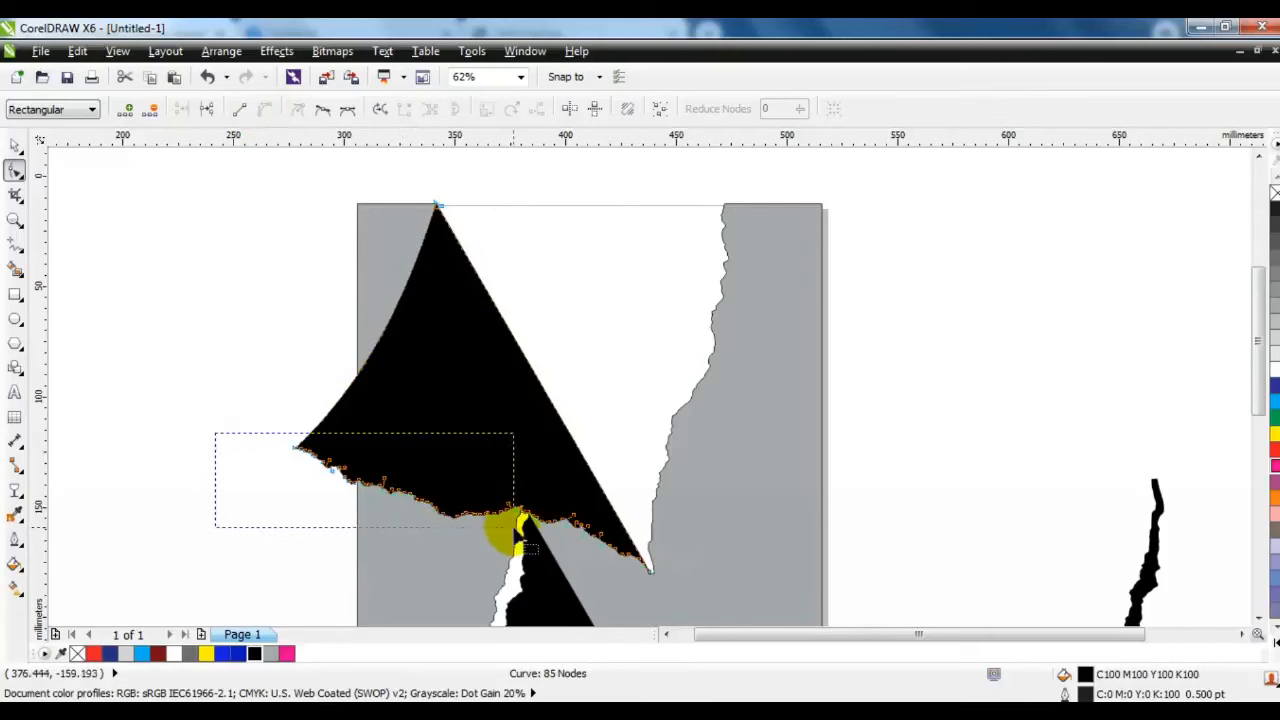
# - Shift the nodes on the outer half of the upper flap's torn edge slightly upward and inward
pyautogui.moveTo(516, 530); pyautogui.dragTo(514, 527)
pyautogui.moveTo(296, 455); pyautogui.dragTo(306, 441)
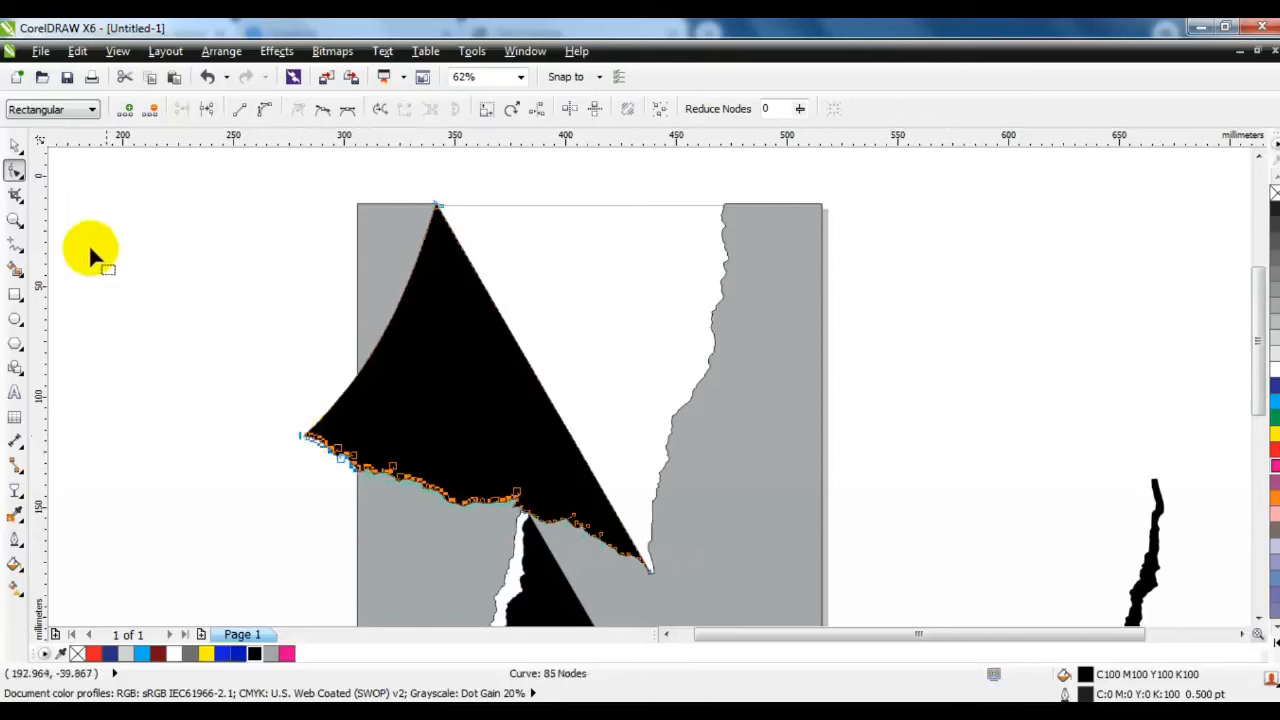
pyautogui.click(18, 148)
pyautogui.click(64, 403)
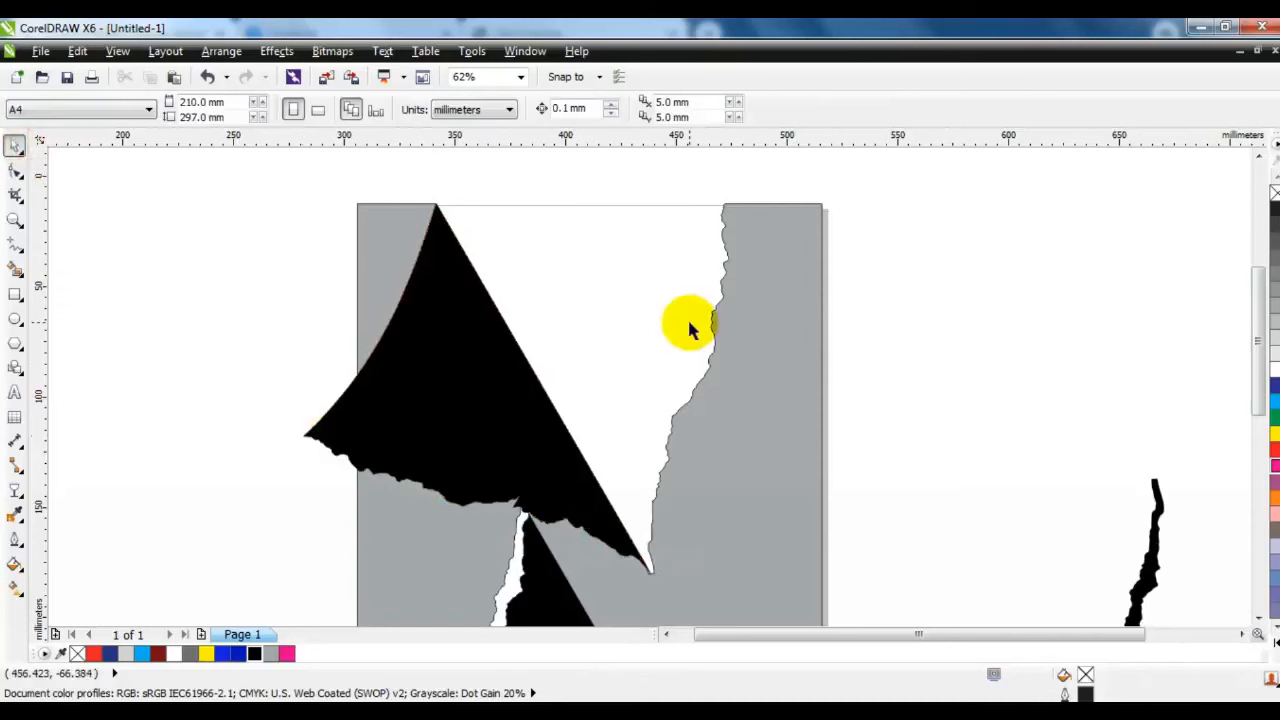
# - Bring the lower black piece to the front of the layer and move it off the page's right edge
pyautogui.press('F4')
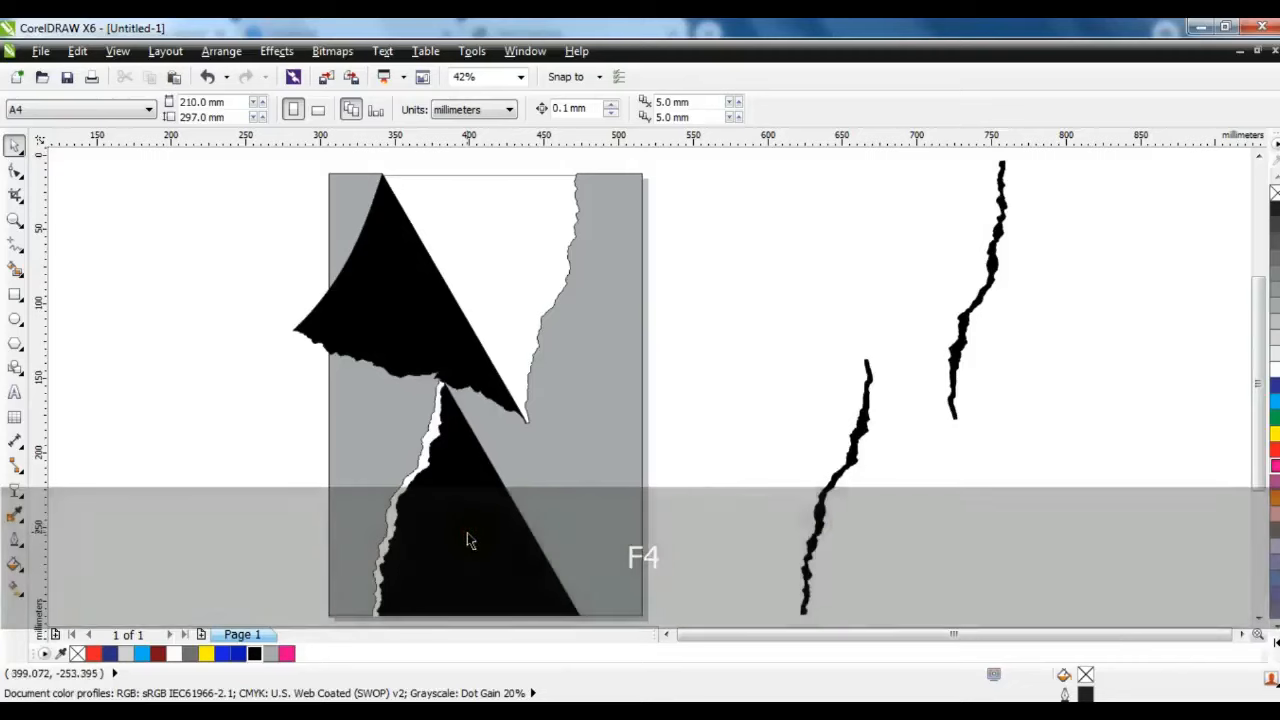
pyautogui.click(467, 533)
pyautogui.hotkey('shift', 'pageup')
pyautogui.moveTo(481, 548); pyautogui.dragTo(706, 437)
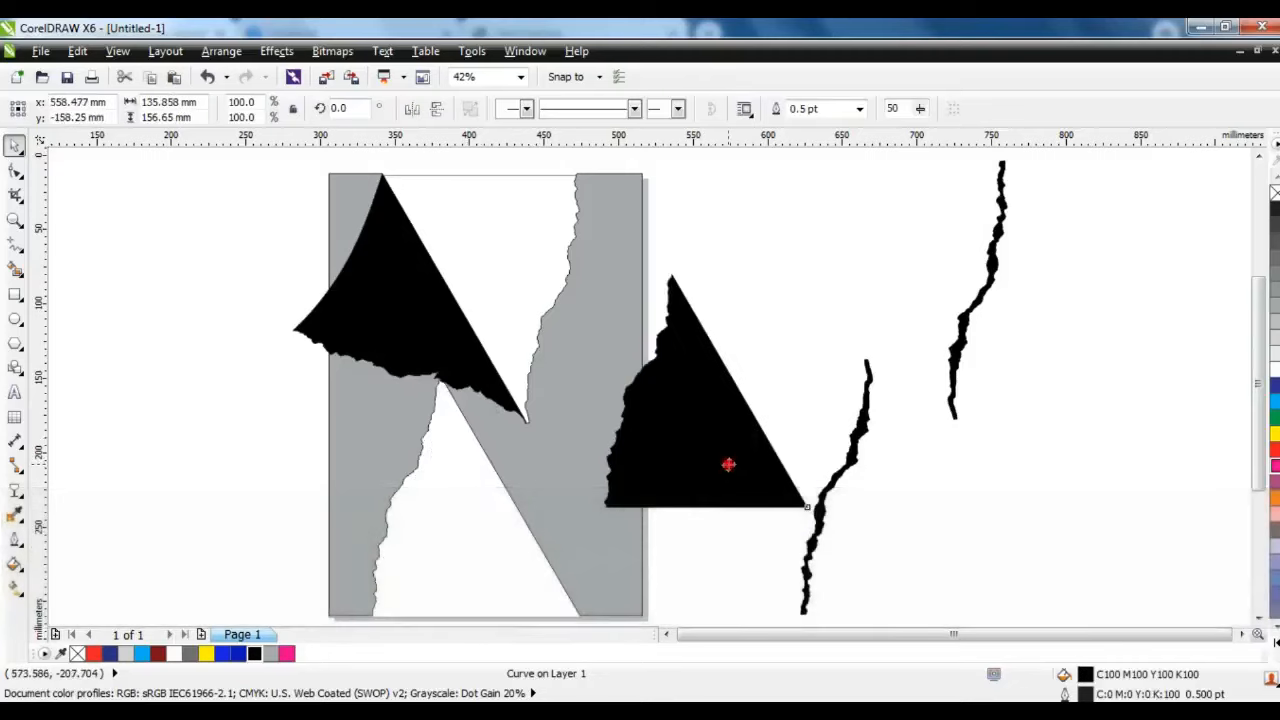
pyautogui.click(728, 464)
# - Mirror the lower black piece horizontally and rotate it so its torn edge faces upward
pyautogui.moveTo(816, 269); pyautogui.dragTo(752, 488)
pyautogui.click(688, 337)
pyautogui.click(411, 108)
pyautogui.click(696, 354)
pyautogui.moveTo(837, 240); pyautogui.dragTo(777, 409)
# - Move and reshape the lower black flap to about 155 x 138 mm so its straight edge follows the lower diagonal cut
pyautogui.moveTo(634, 349); pyautogui.dragTo(553, 460)
pyautogui.moveTo(587, 366); pyautogui.dragTo(580, 402)
pyautogui.click(553, 457)
pyautogui.click(571, 475)
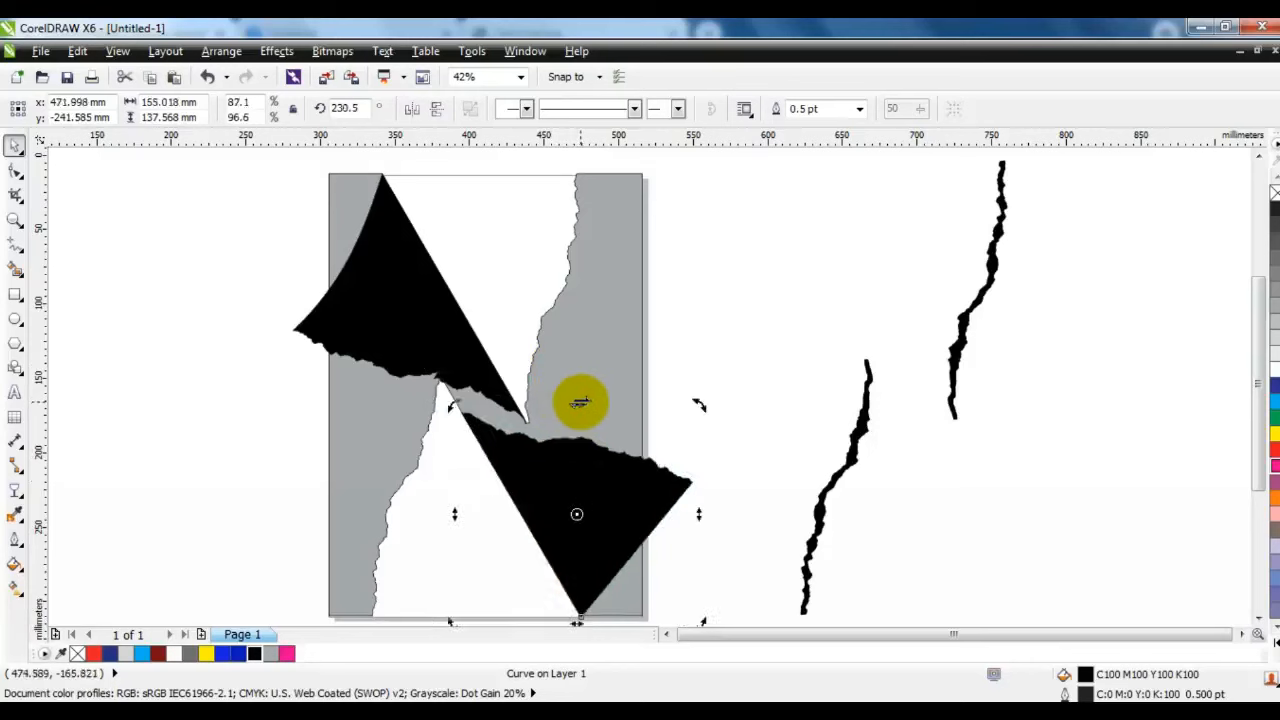
pyautogui.click(748, 485)
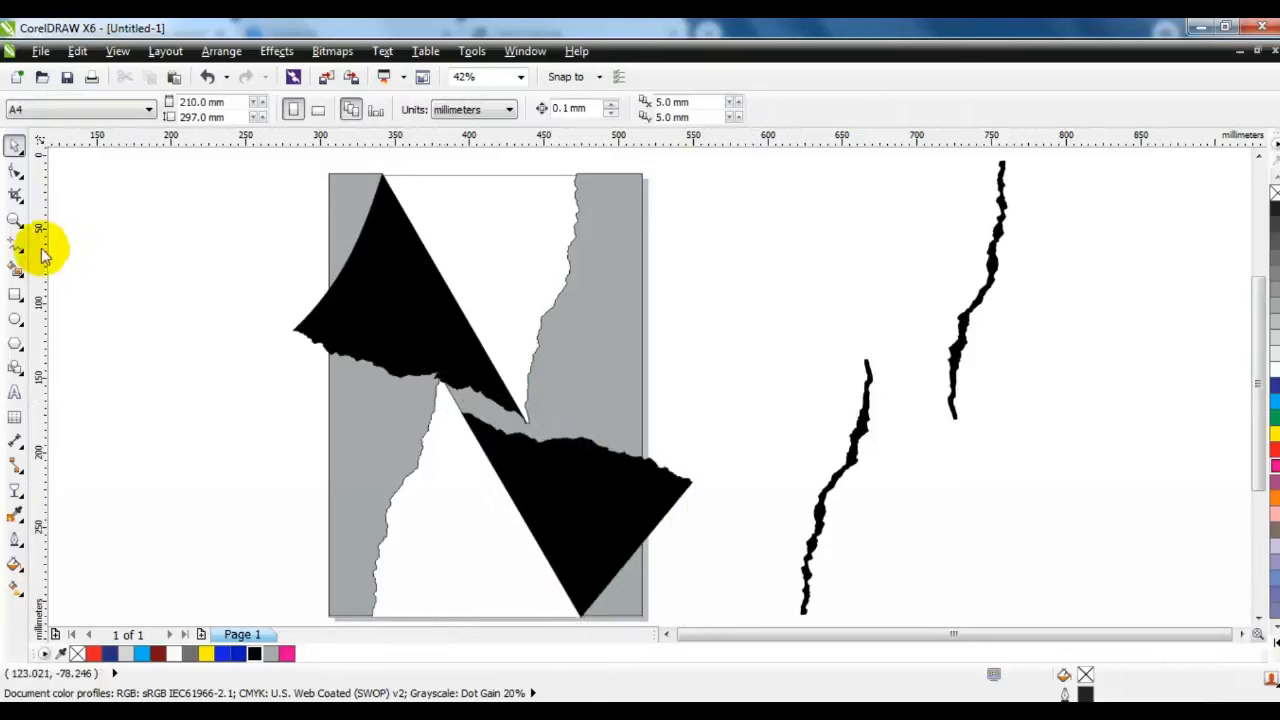
# - Convert the lower flap's outer straight edge to a curve and bend it slightly inward
pyautogui.click(15, 219)
pyautogui.moveTo(243, 338); pyautogui.dragTo(838, 636)
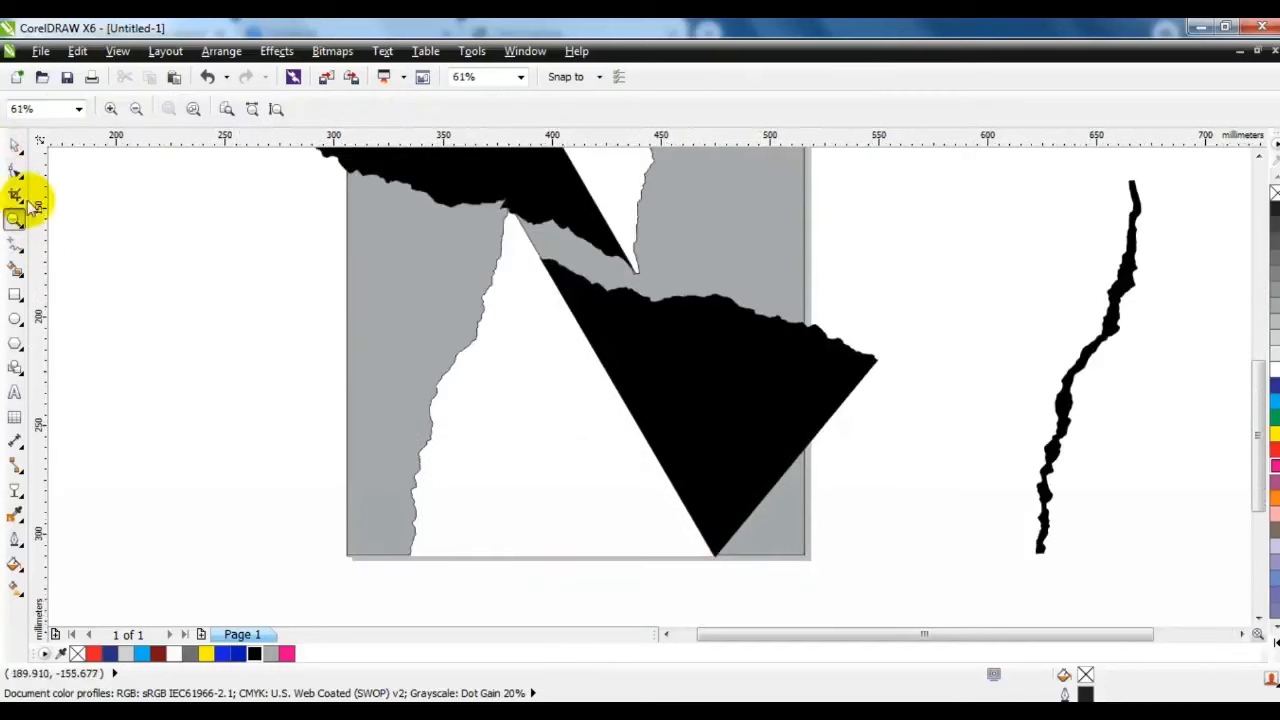
pyautogui.click(15, 145)
pyautogui.click(695, 387)
pyautogui.click(15, 170)
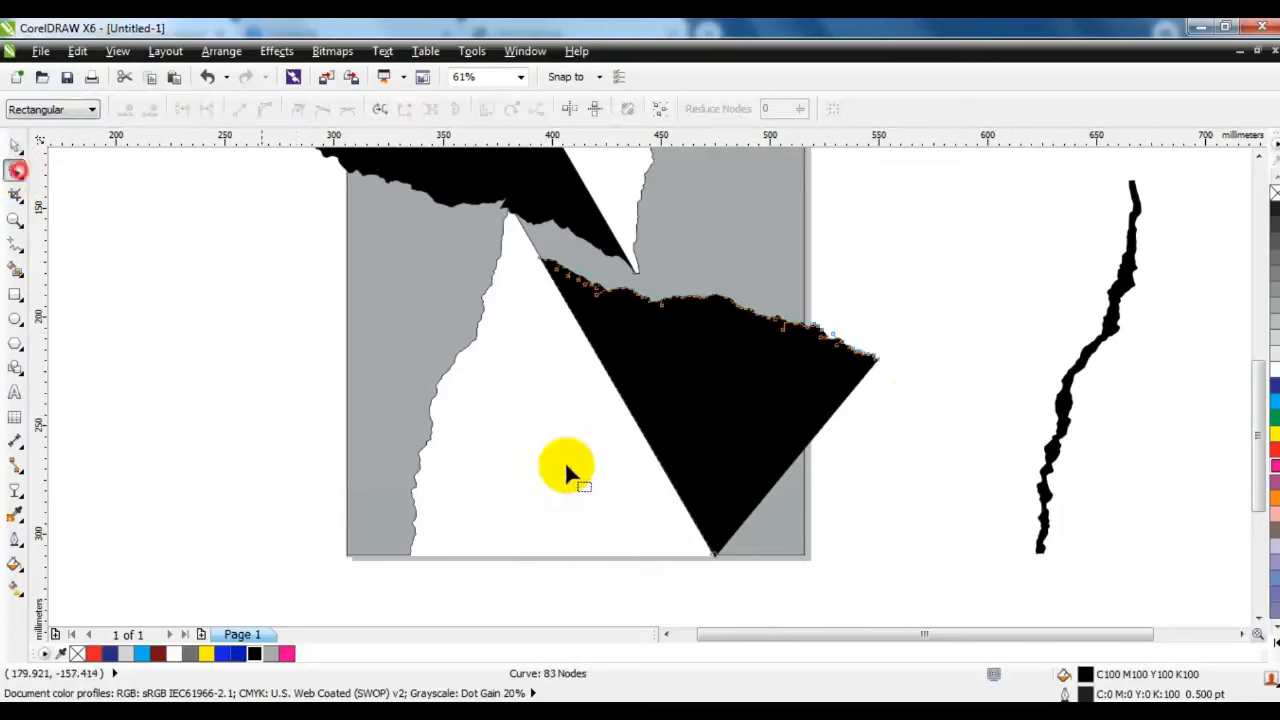
pyautogui.moveTo(897, 345); pyautogui.dragTo(705, 638)
pyautogui.click(264, 109)
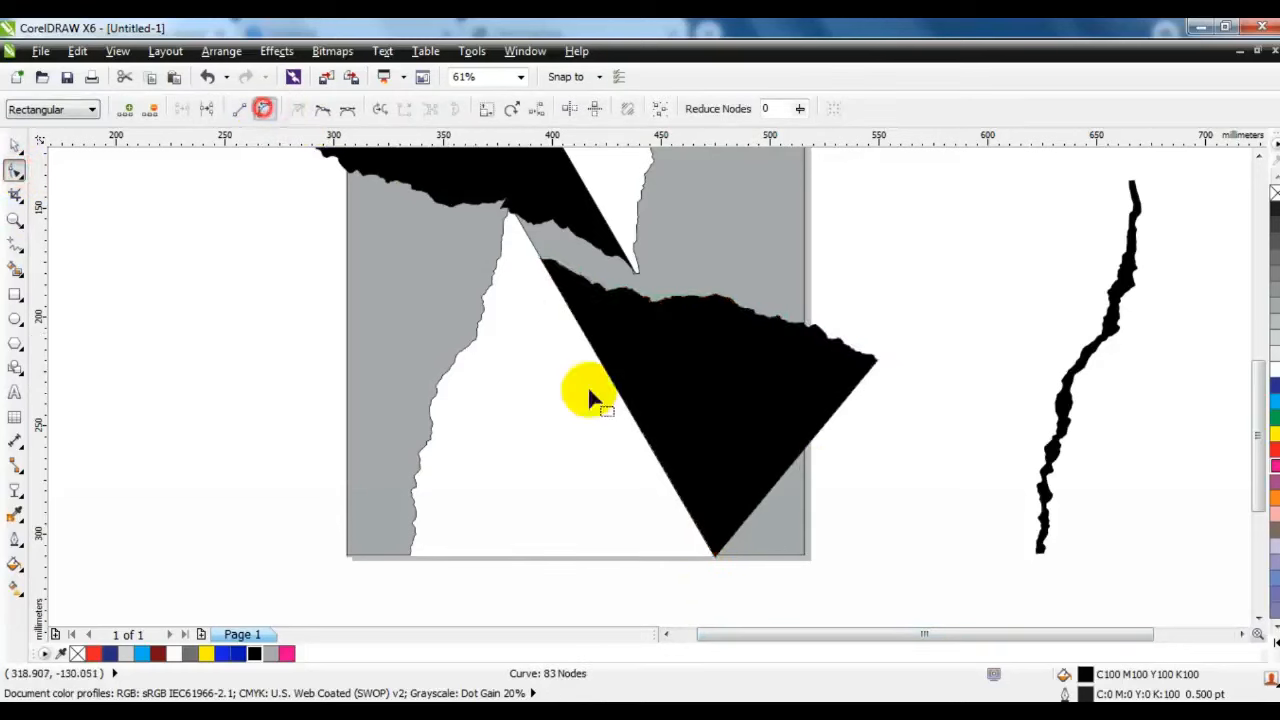
pyautogui.moveTo(797, 467); pyautogui.dragTo(789, 455)
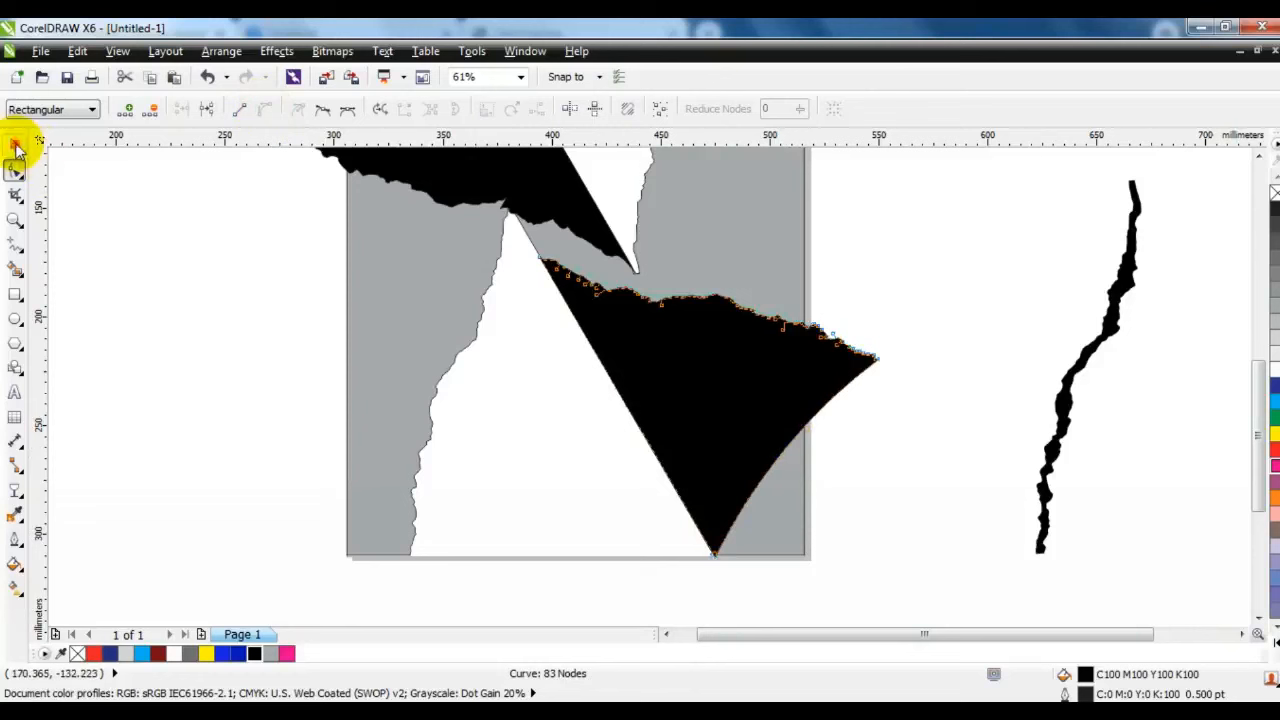
pyautogui.click(15, 146)
pyautogui.click(412, 381)
# - Fill the grey page shape behind the black flaps with blue (#0D16B8)
pyautogui.hotkey('shift', 'F2')
pyautogui.press('Escape')
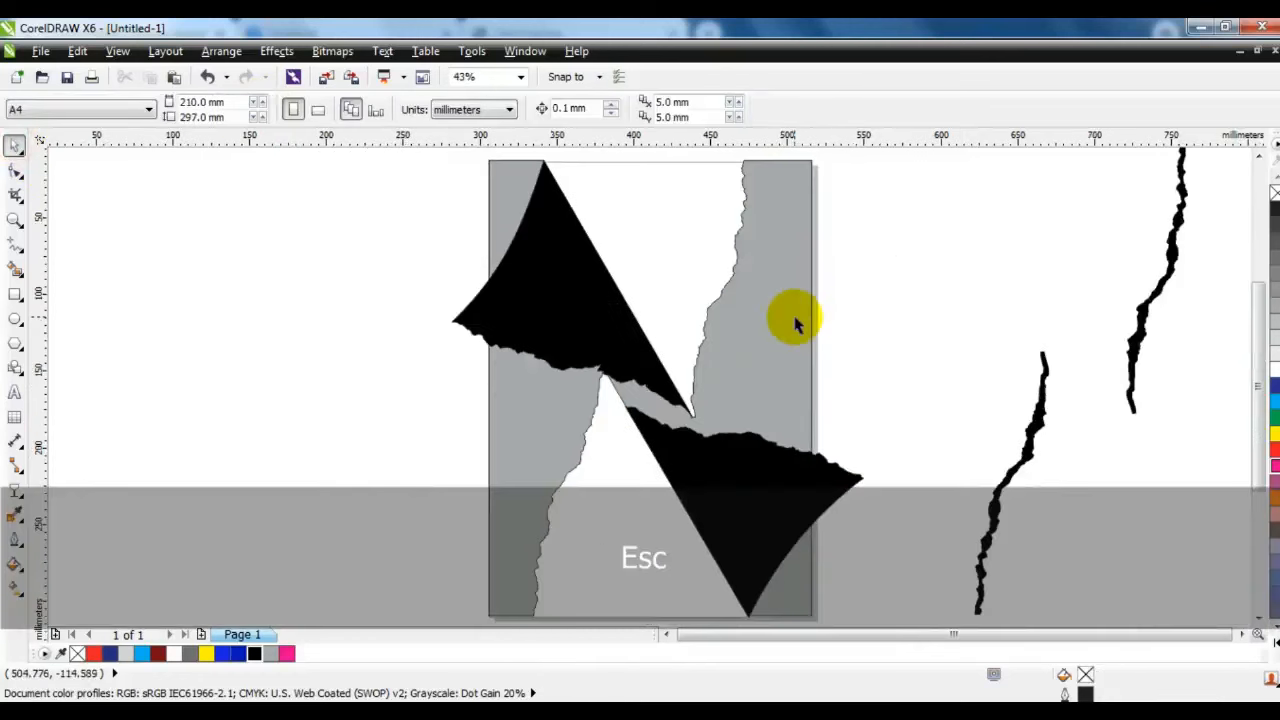
pyautogui.click(783, 320)
pyautogui.click(238, 656)
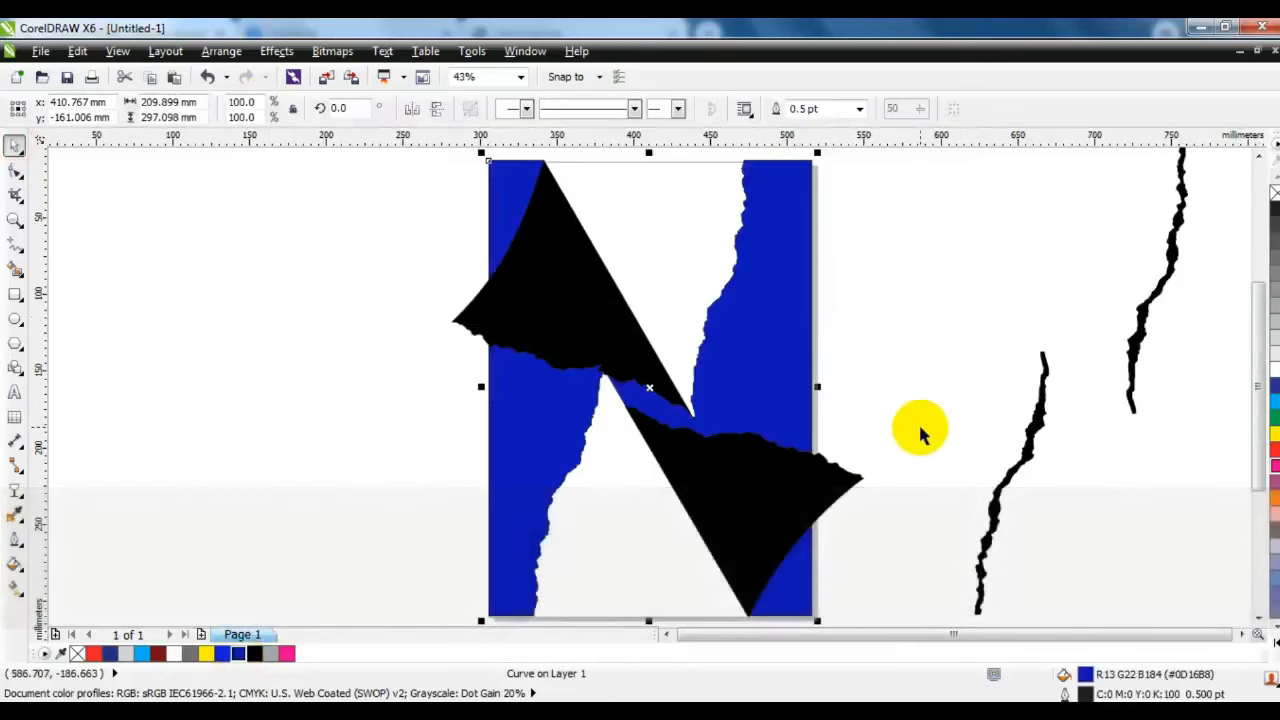
# - Duplicate the blue page shape in place and fill the copy with 20% black grey
pyautogui.click(960, 348)
pyautogui.rightClick(770, 365)
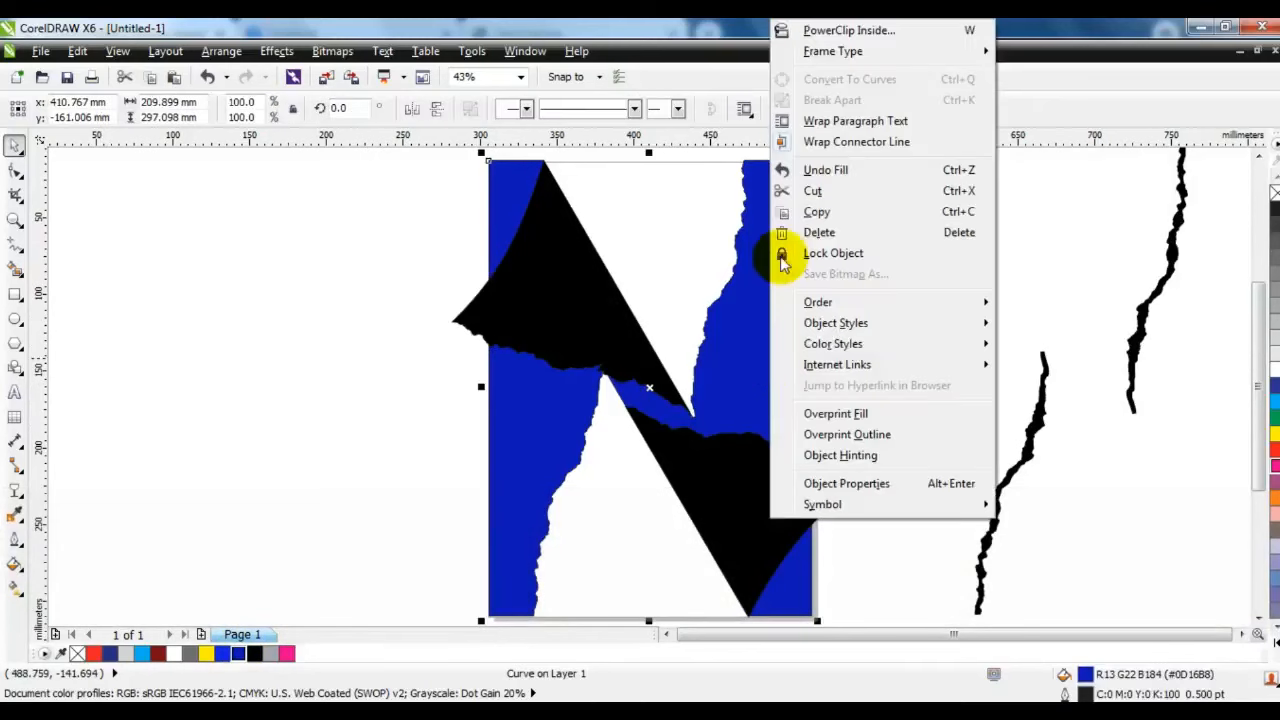
pyautogui.click(802, 212)
pyautogui.click(407, 340)
pyautogui.rightClick(316, 283)
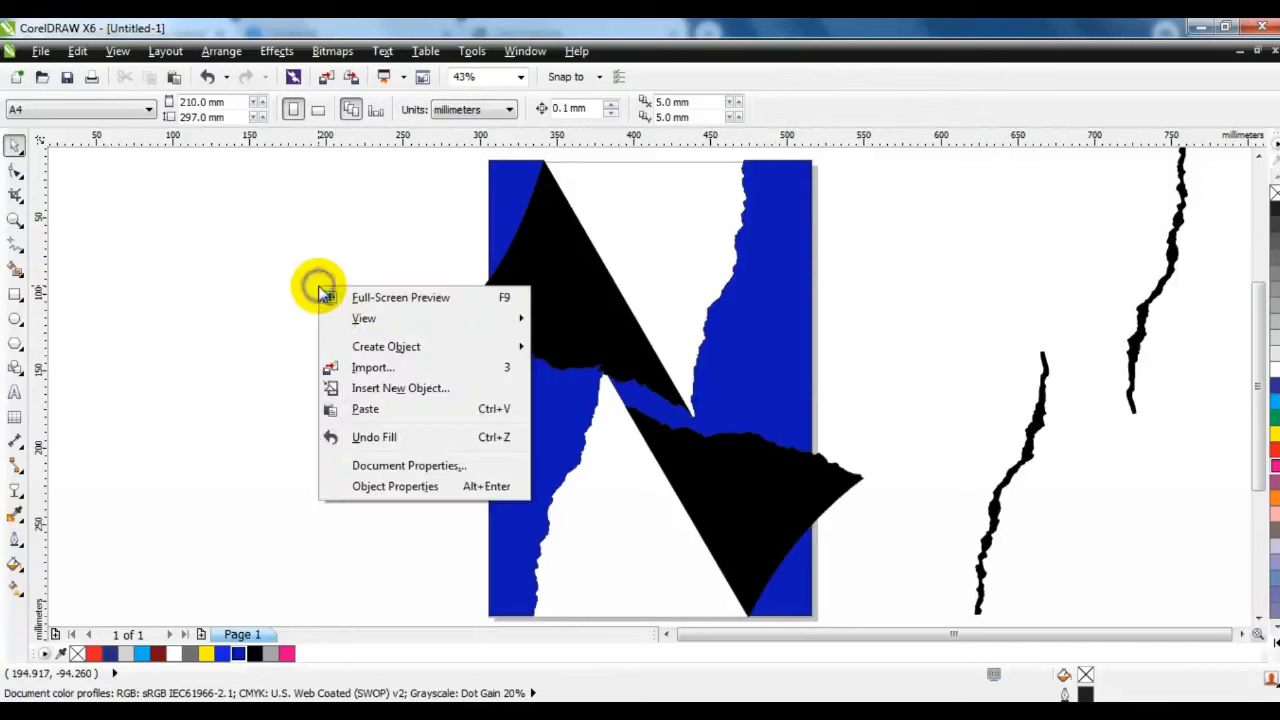
pyautogui.click(350, 410)
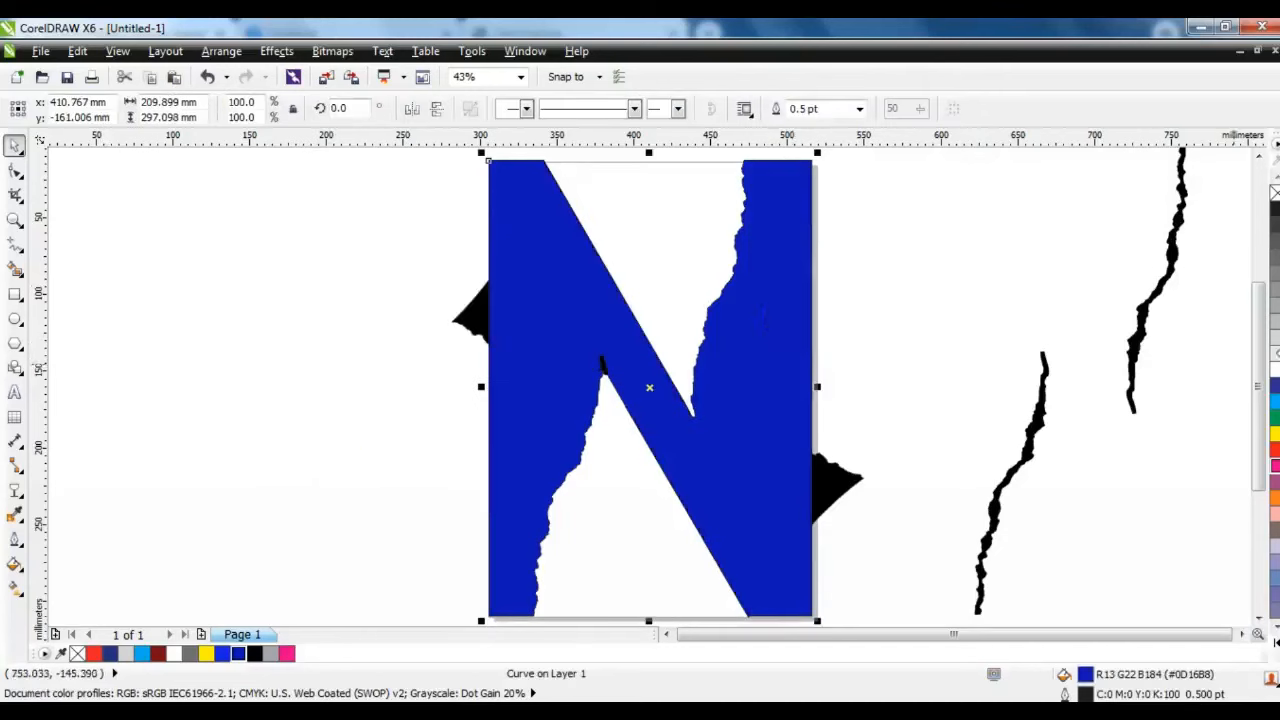
pyautogui.click(1274, 345)
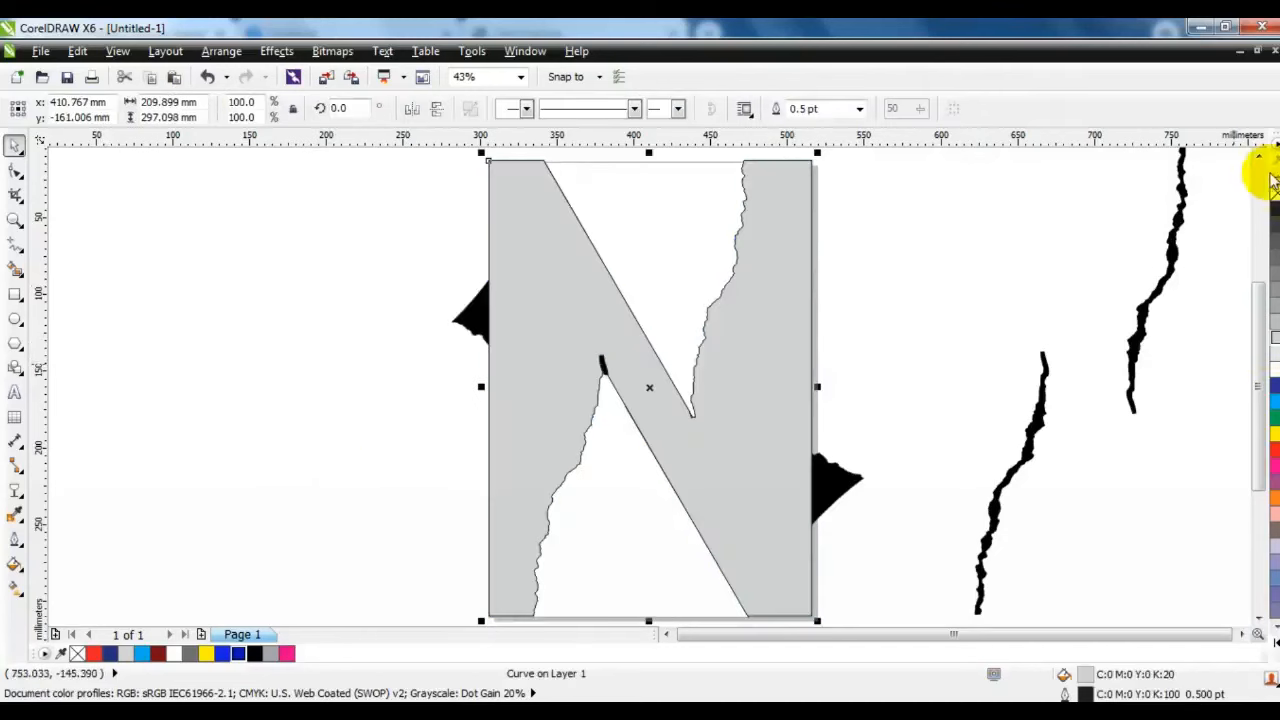
# - Narrow the grey copy evenly to about 184 mm wide and send it back behind the flaps and the blue page shape
pyautogui.scroll(1, 1262, 180)
pyautogui.moveTo(818, 434); pyautogui.dragTo(799, 435)
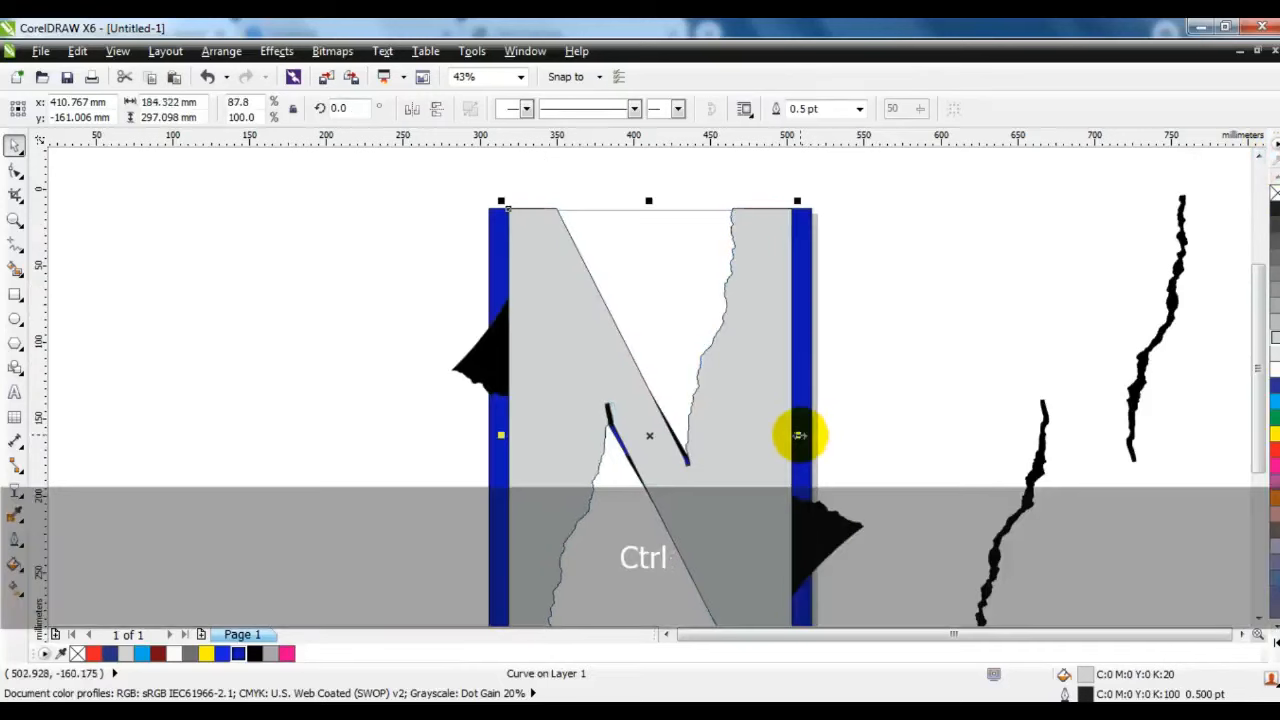
pyautogui.hotkey('ctrl', 'pagedown')
pyautogui.hotkey('ctrl', 'pagedown')
pyautogui.hotkey('ctrl', 'pagedown')
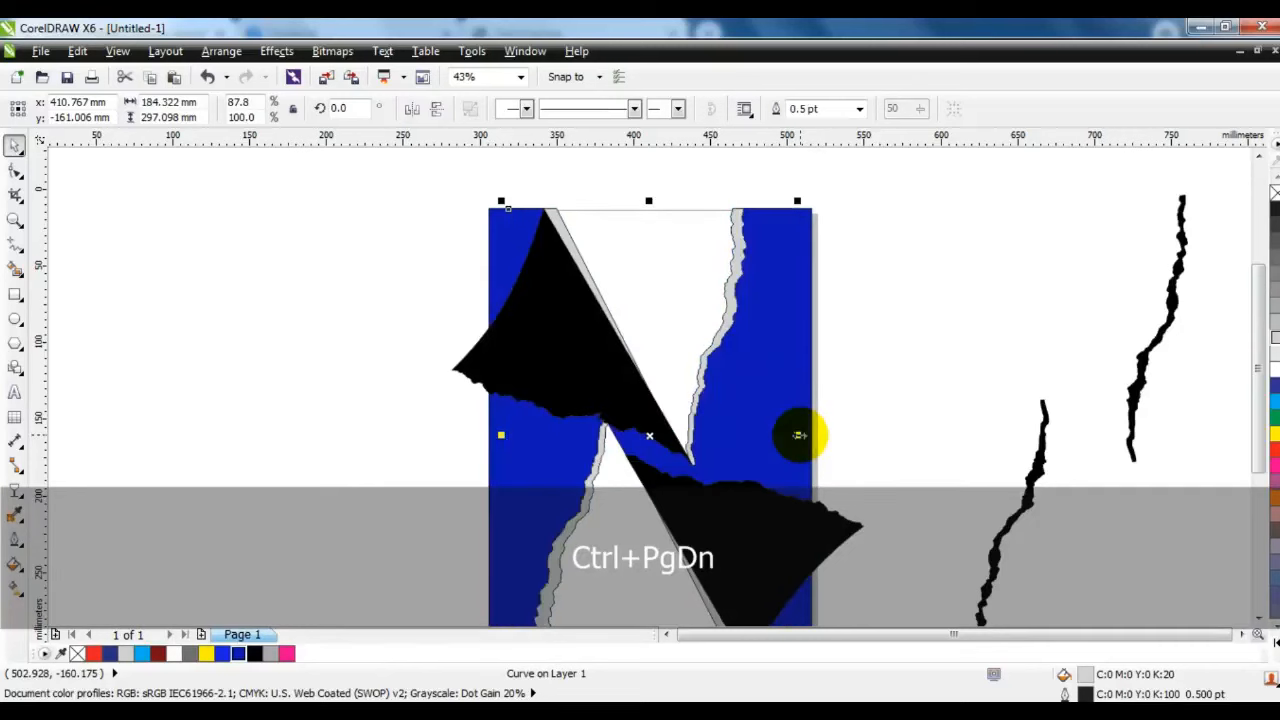
# - Remove the grey copy's outline and move its two diagonal corner nodes so its straight cut edges hide behind the flaps
pyautogui.click(886, 264)
pyautogui.click(553, 210)
pyautogui.click(15, 170)
pyautogui.hotkey('ctrl', 'q')
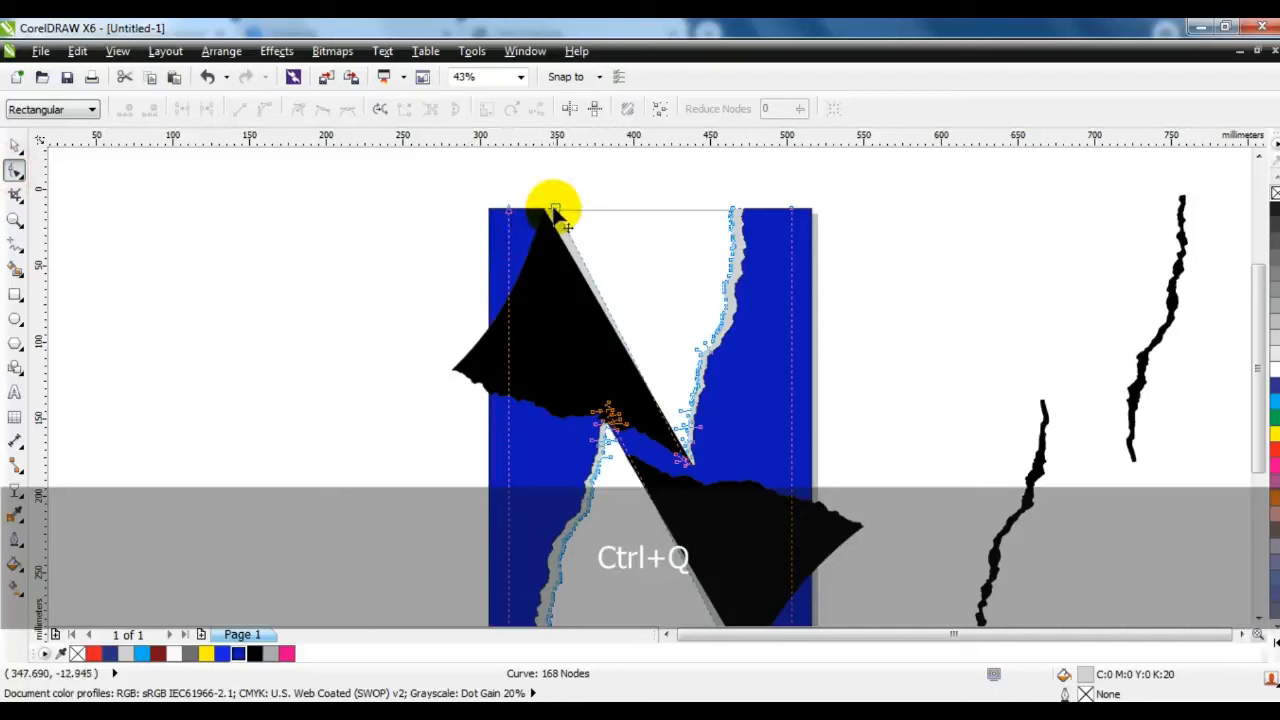
pyautogui.press('F3')
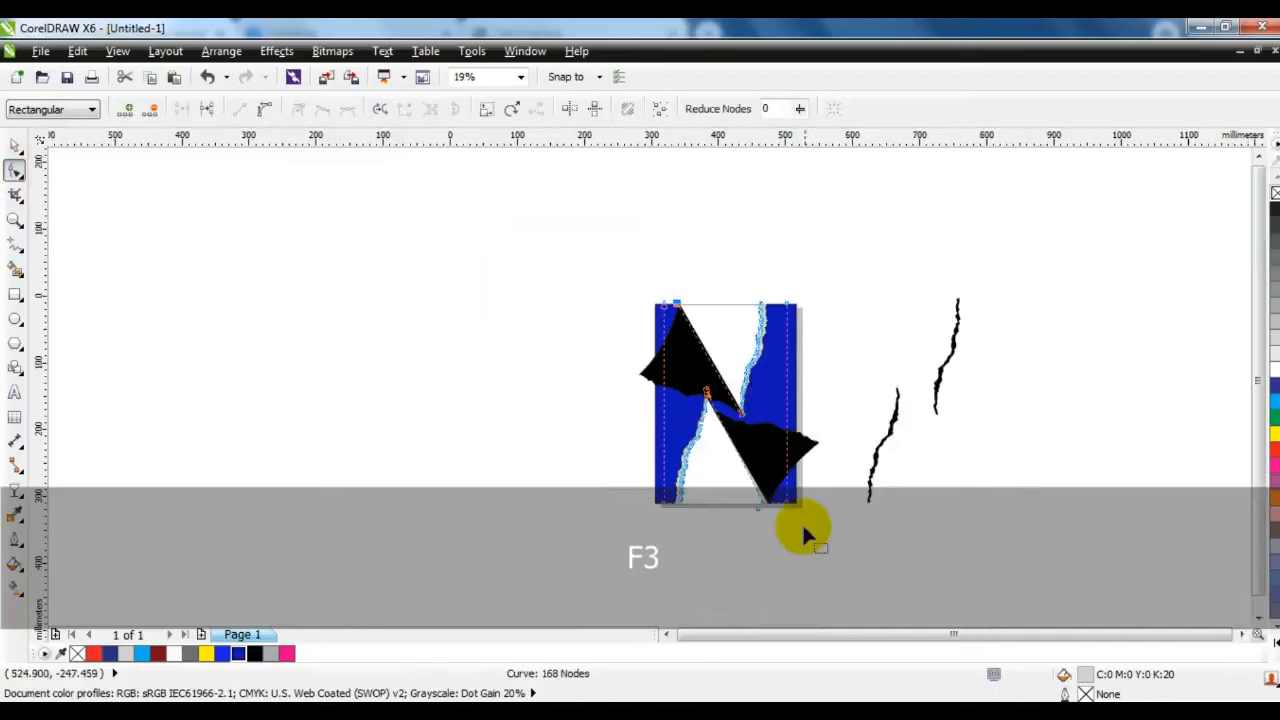
pyautogui.moveTo(762, 500); pyautogui.dragTo(769, 507)
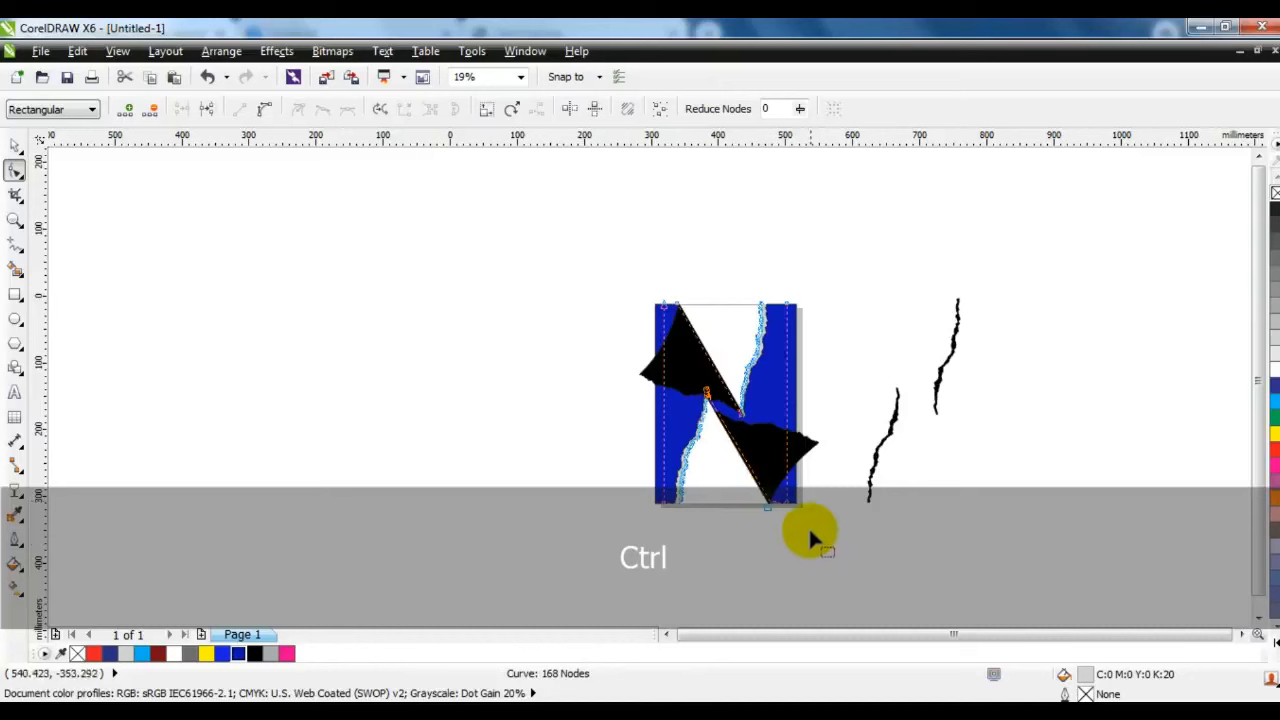
# - Fill the upper black flap with dark red (C29 M100 Y100 K40)
pyautogui.click(13, 147)
pyautogui.click(400, 354)
pyautogui.moveTo(600, 253); pyautogui.dragTo(777, 514)
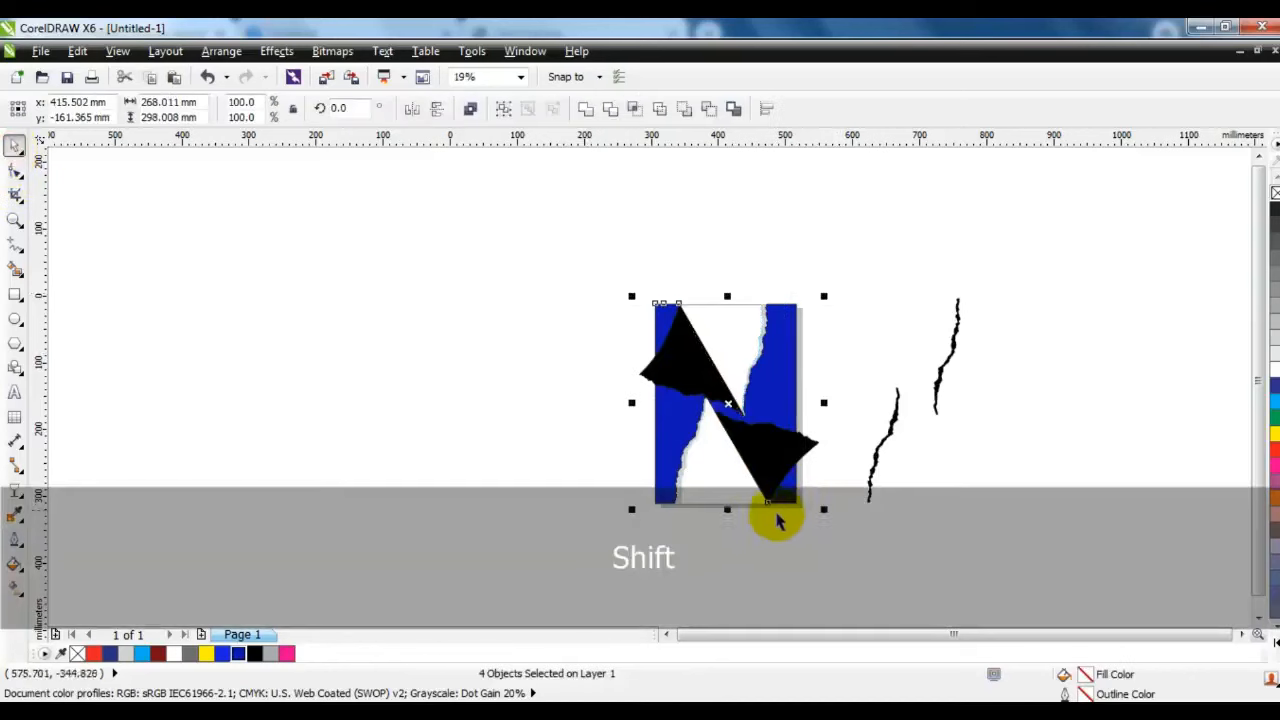
pyautogui.hotkey('shift', 'F2')
pyautogui.press('Escape')
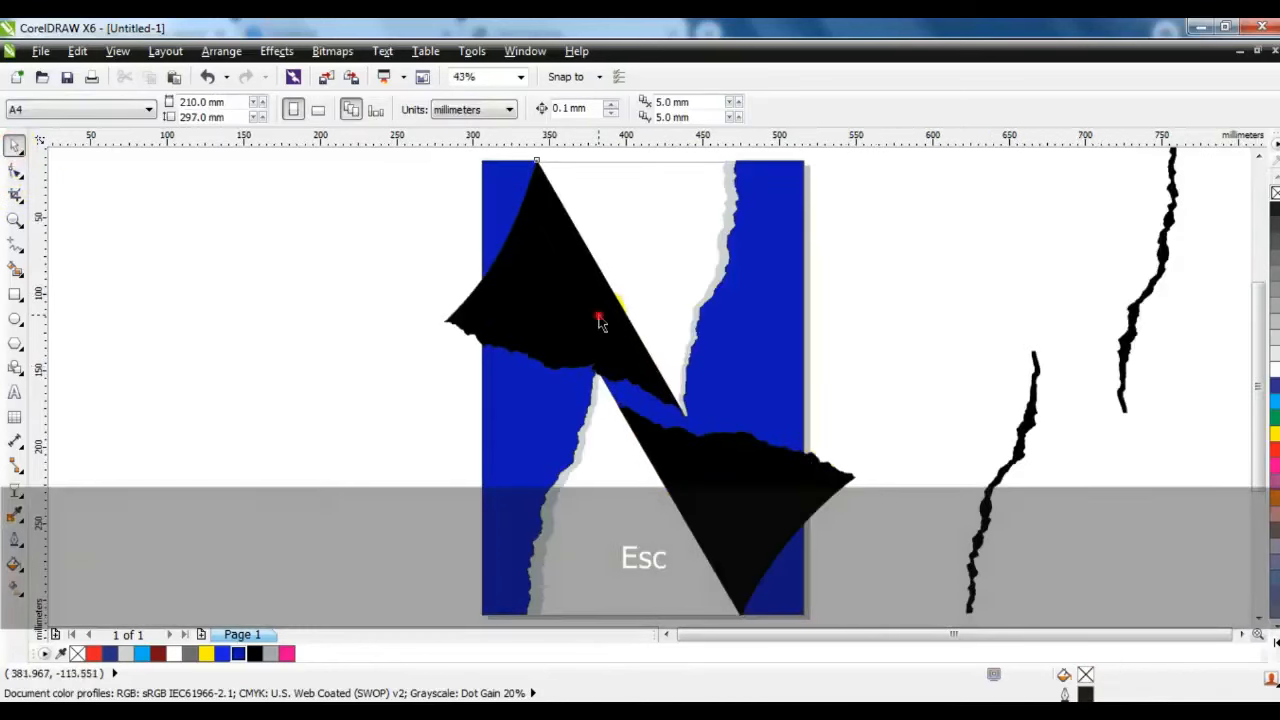
pyautogui.click(600, 320)
pyautogui.click(158, 653)
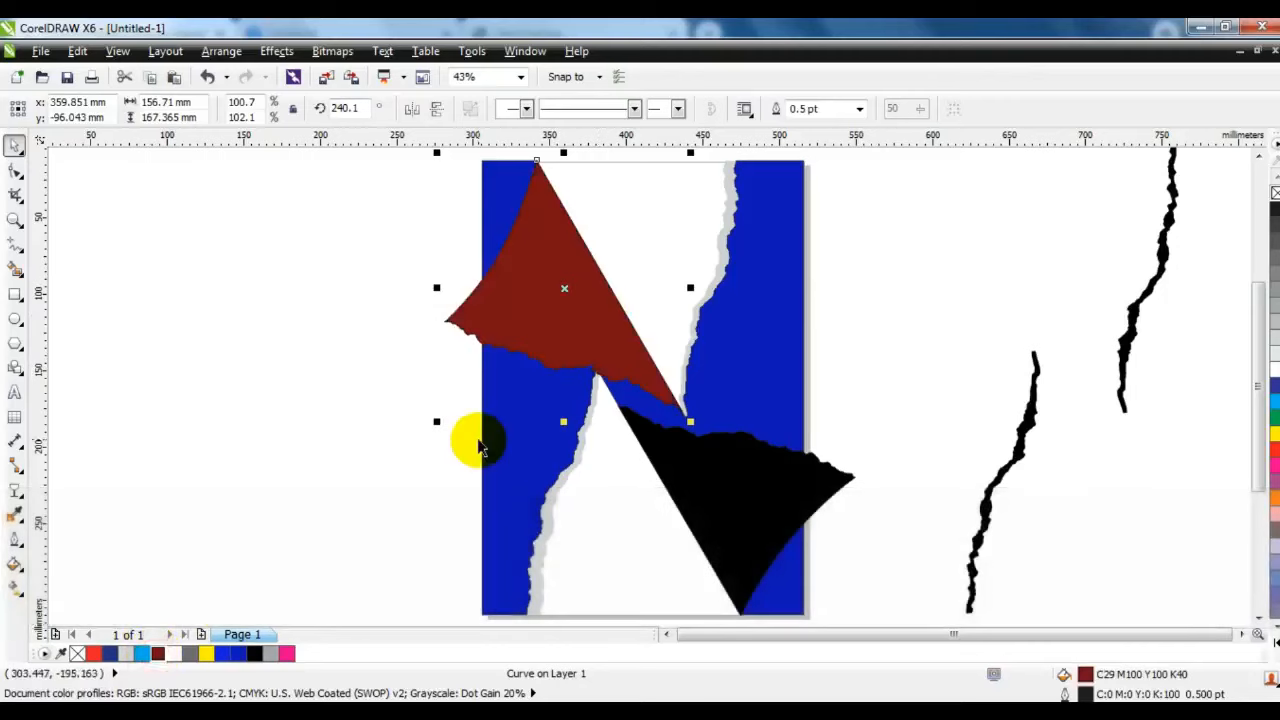
# - Apply a linear fountain fill across the upper flap with dark red ends and a bright red middle, angled about 35°
pyautogui.click(16, 587)
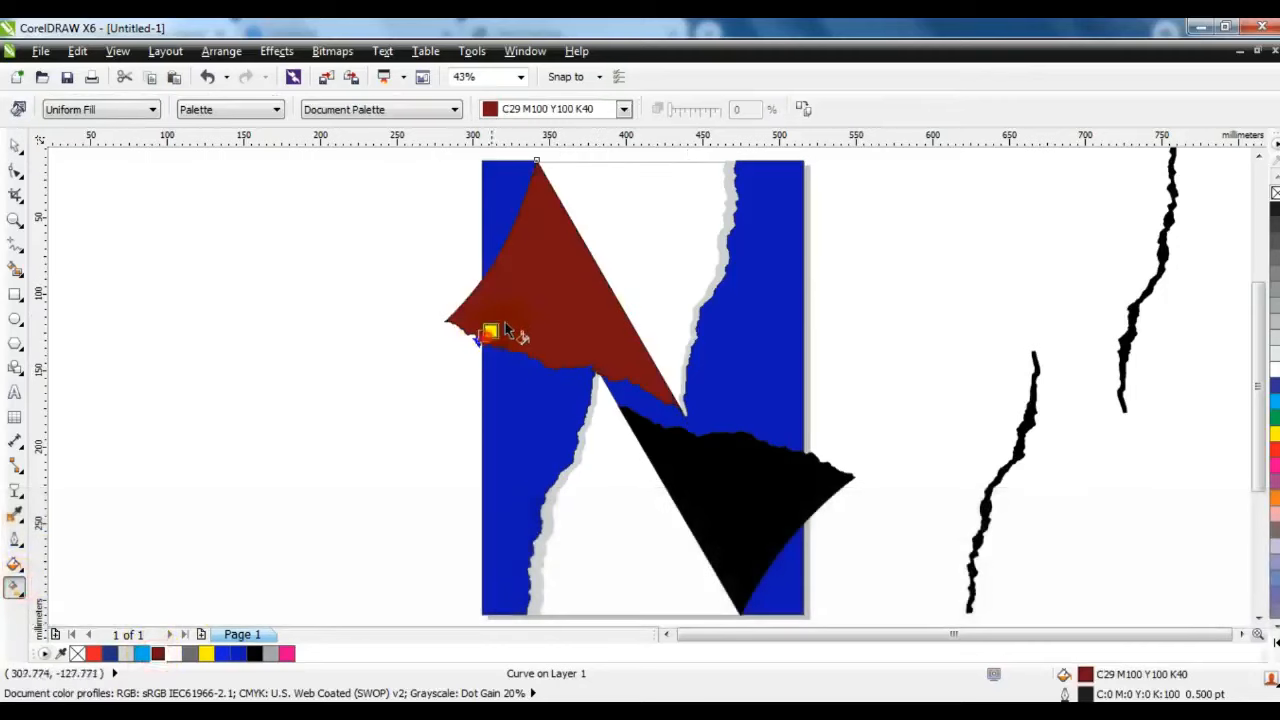
pyautogui.moveTo(585, 242); pyautogui.dragTo(584, 240)
pyautogui.moveTo(158, 653); pyautogui.dragTo(584, 238)
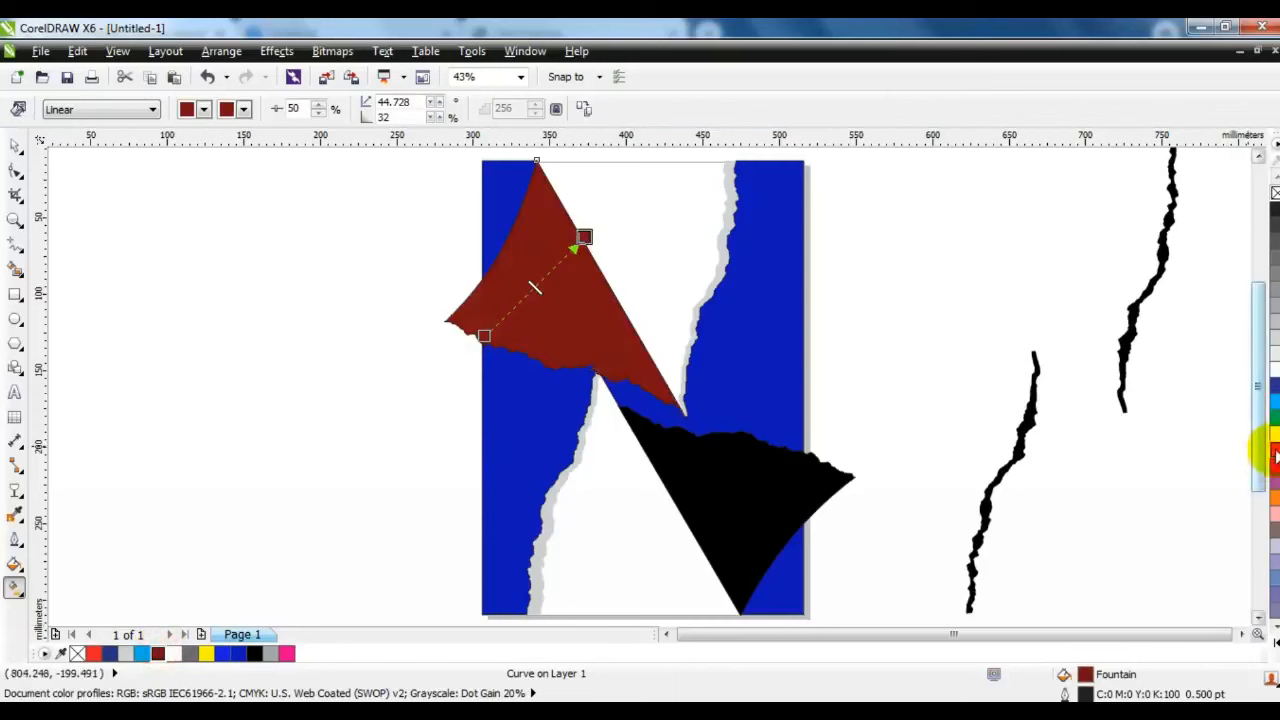
pyautogui.moveTo(550, 278); pyautogui.dragTo(549, 272)
pyautogui.moveTo(482, 337); pyautogui.dragTo(476, 299)
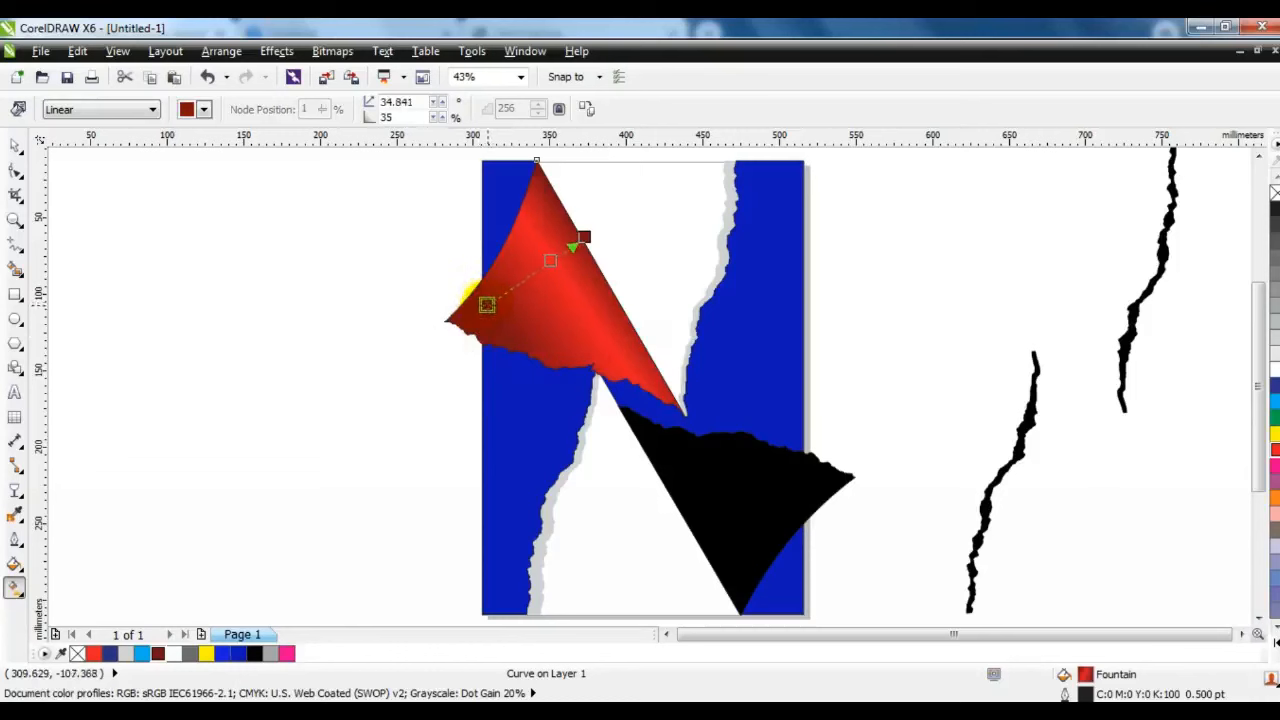
pyautogui.click(15, 145)
pyautogui.click(167, 381)
# - Copy the upper flap's red fountain fill onto the lower black flap
pyautogui.click(712, 488)
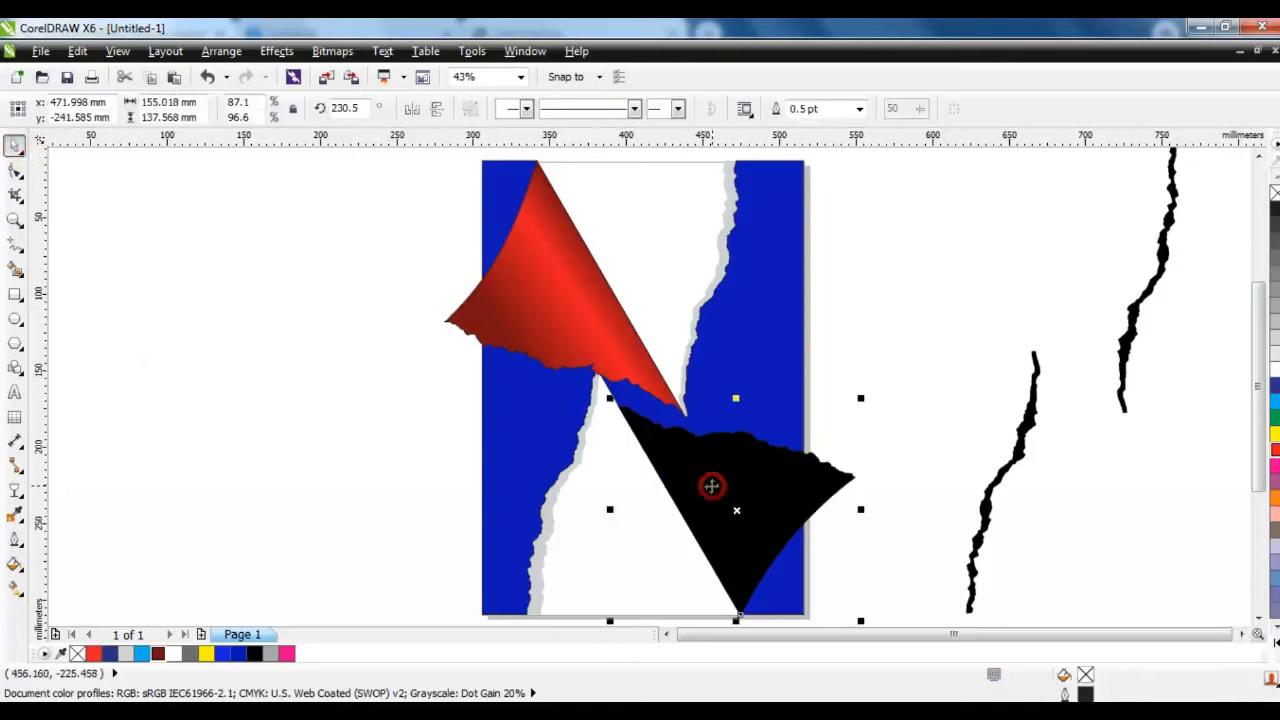
pyautogui.click(70, 55)
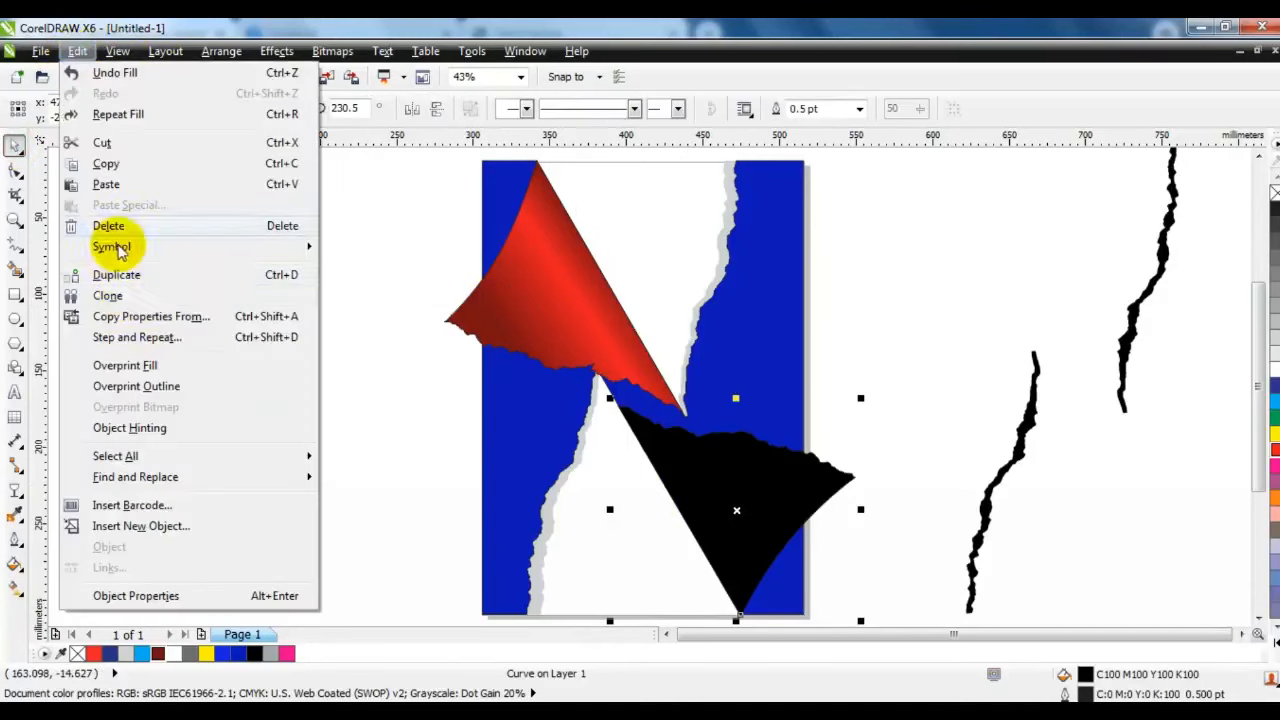
pyautogui.click(140, 315)
pyautogui.click(663, 400)
pyautogui.click(572, 308)
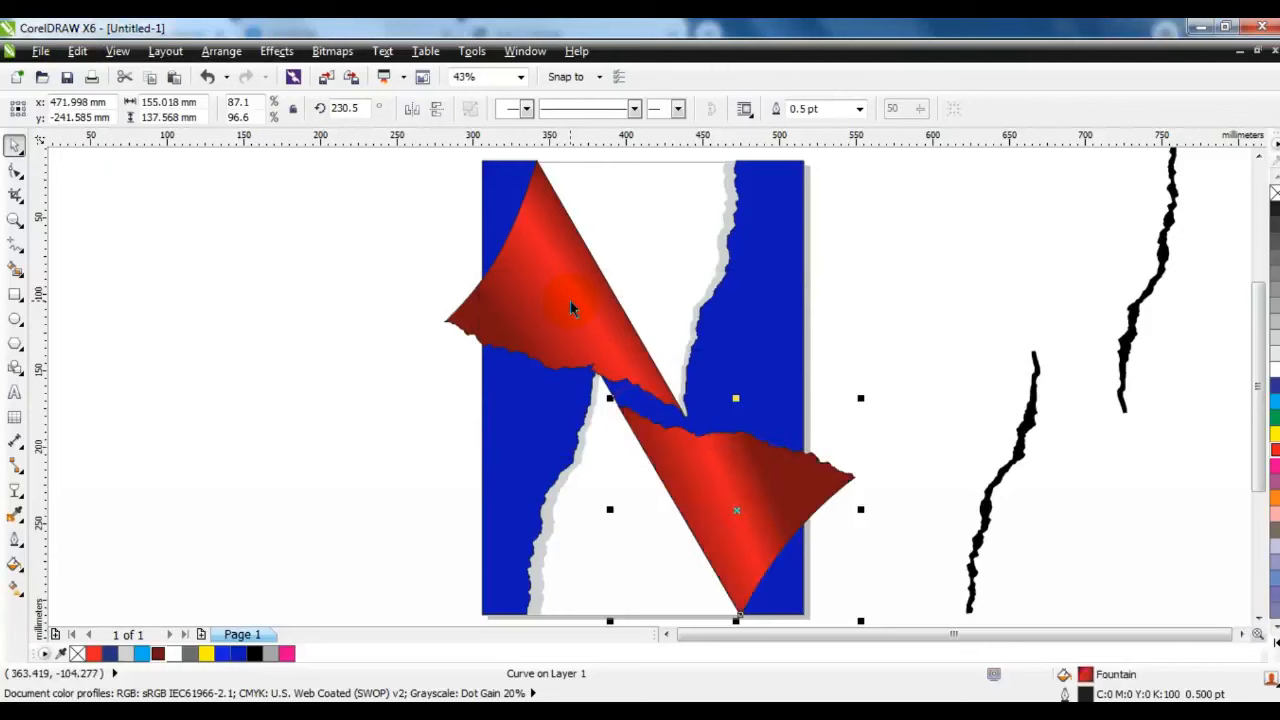
# - Redirect the lower flap's fountain fill to run from its diagonal edge toward its outer tip at about 31°
pyautogui.press('g')
pyautogui.moveTo(704, 548); pyautogui.dragTo(781, 470)
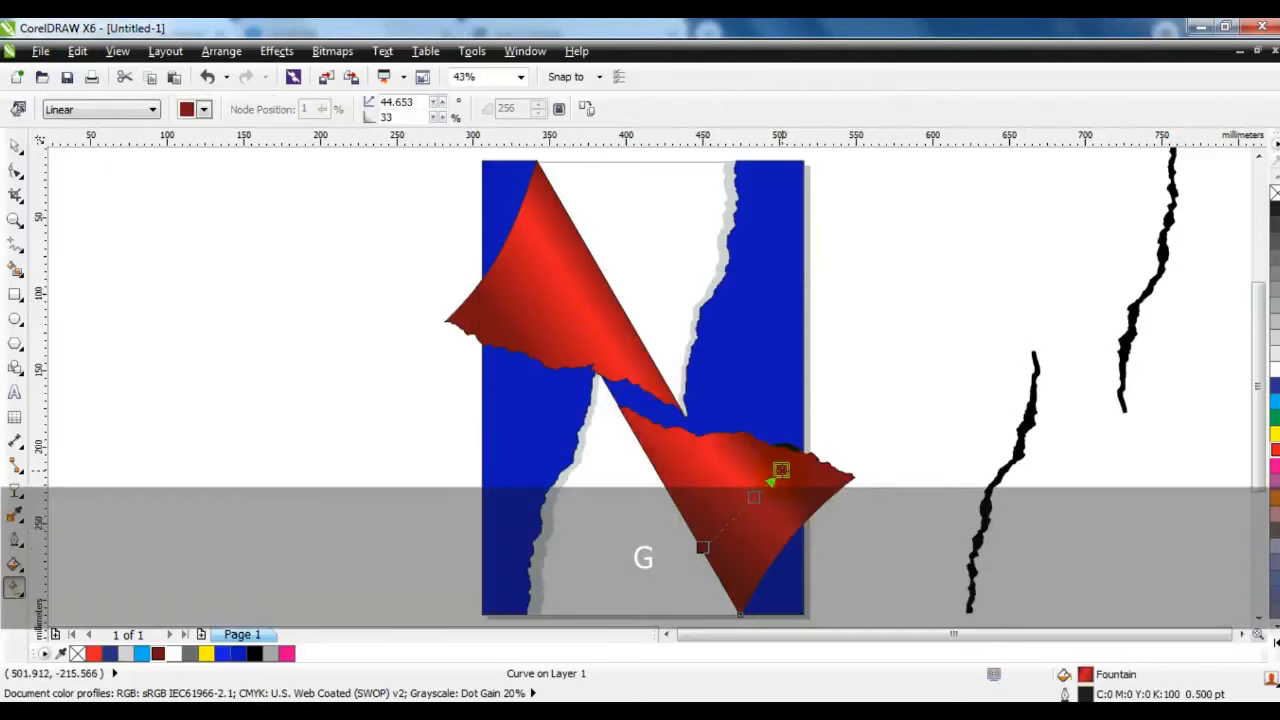
pyautogui.moveTo(703, 548); pyautogui.dragTo(686, 542)
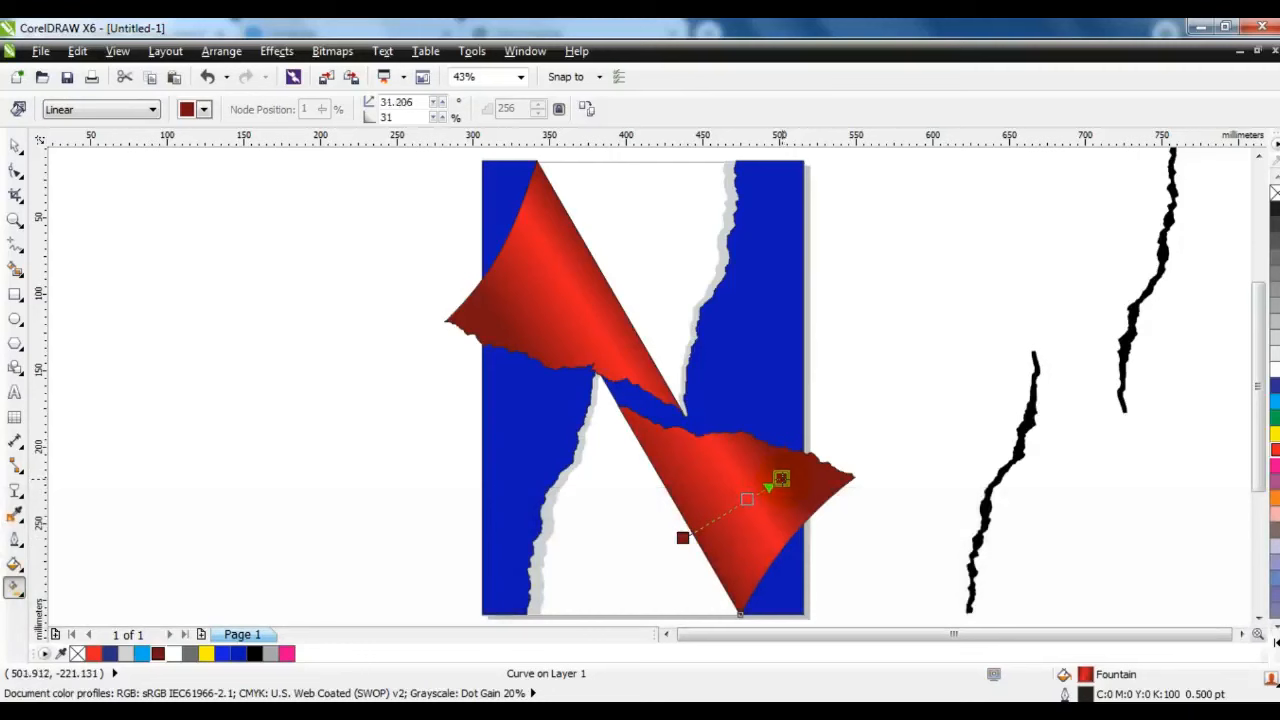
pyautogui.click(14, 146)
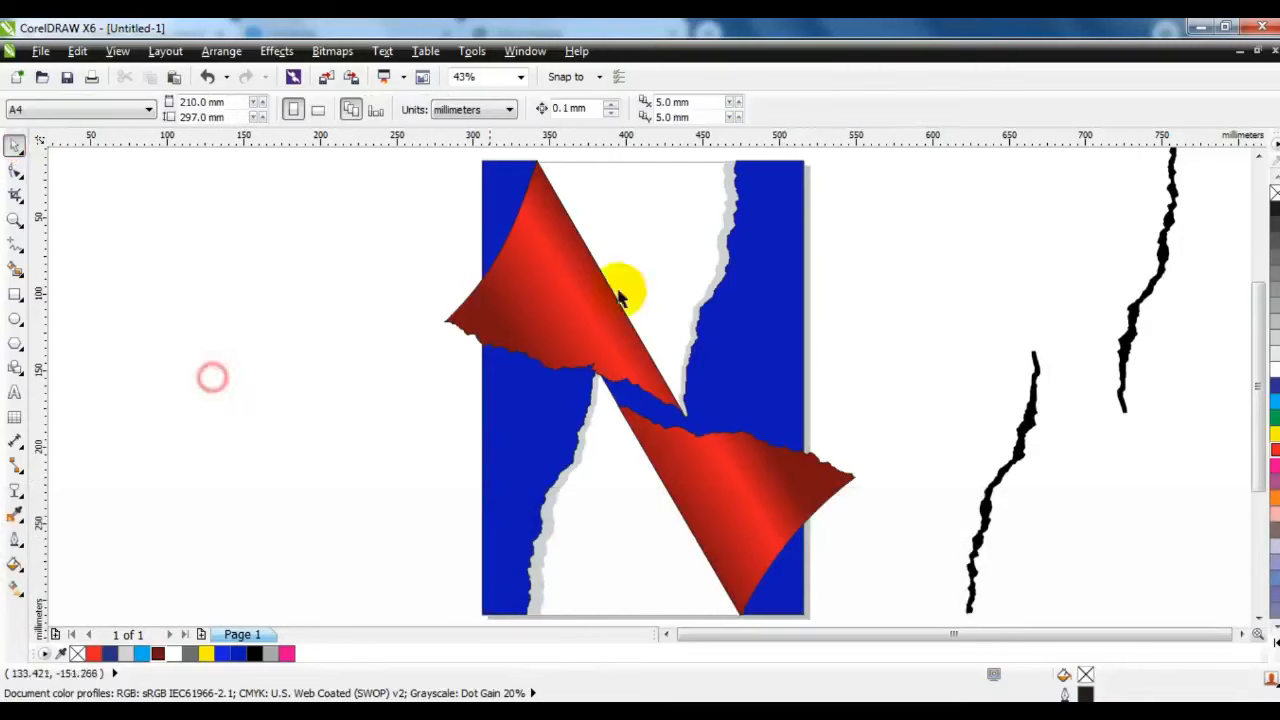
# - Duplicate the upper flap in place and skew the copy's outer side slightly downward, to about 158 mm high
pyautogui.click(538, 260)
pyautogui.press('KP_Add')
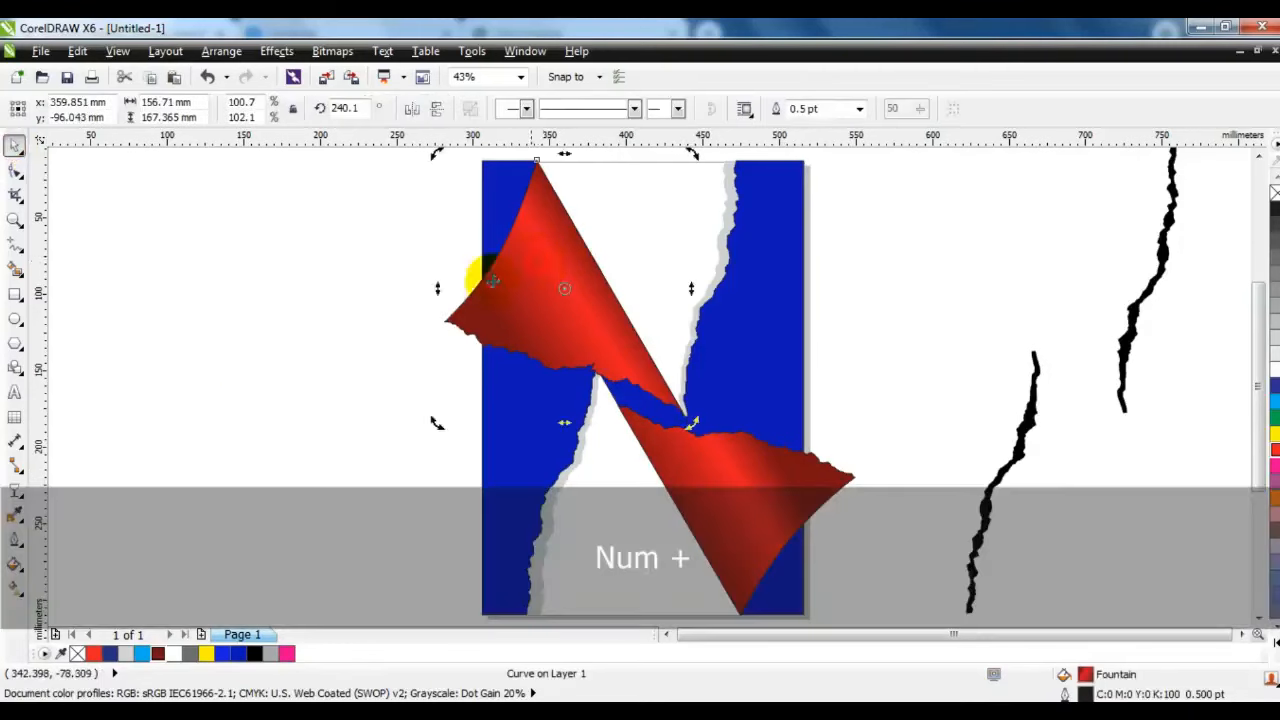
pyautogui.moveTo(437, 289); pyautogui.dragTo(436, 305)
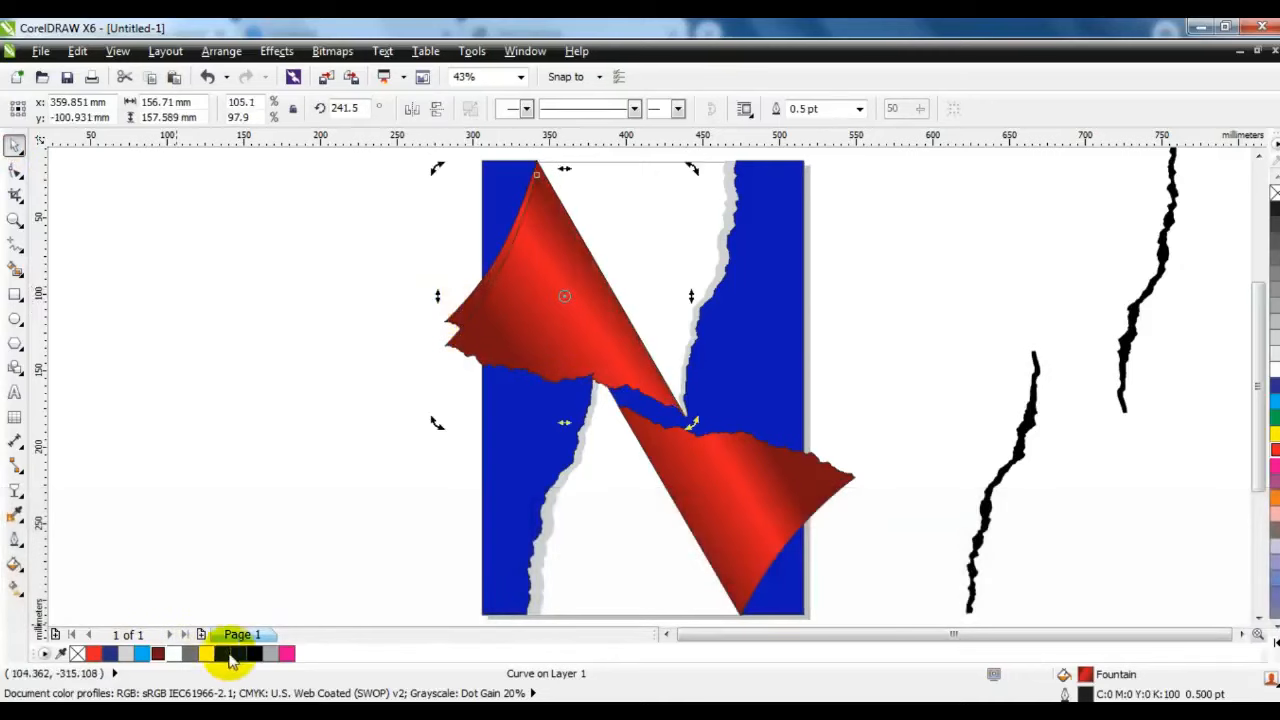
# - Fill the skewed copy with black and give it a uniform transparency of 54
pyautogui.click(254, 655)
pyautogui.click(14, 495)
pyautogui.click(106, 108)
pyautogui.click(94, 137)
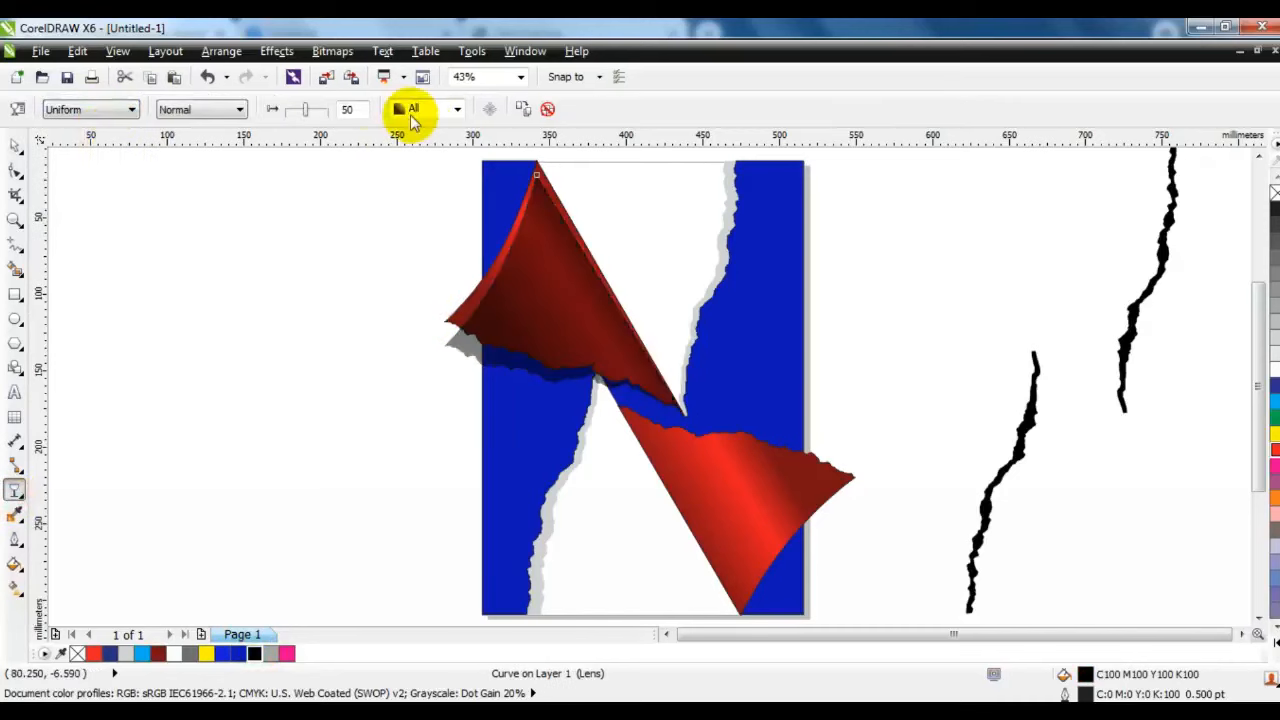
pyautogui.moveTo(309, 112); pyautogui.dragTo(314, 112)
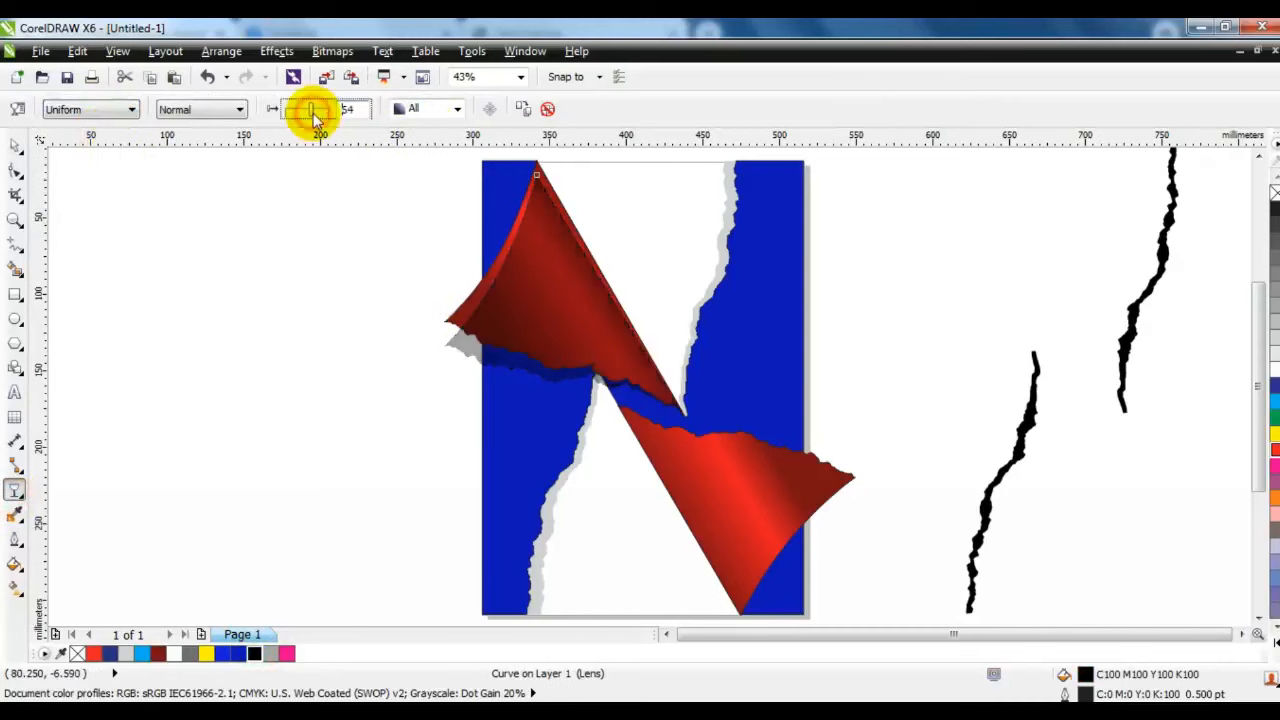
# - Try to PowerClip the transparent shadow copy inside the blue page shape
pyautogui.click(14, 220)
pyautogui.moveTo(406, 211); pyautogui.dragTo(814, 443)
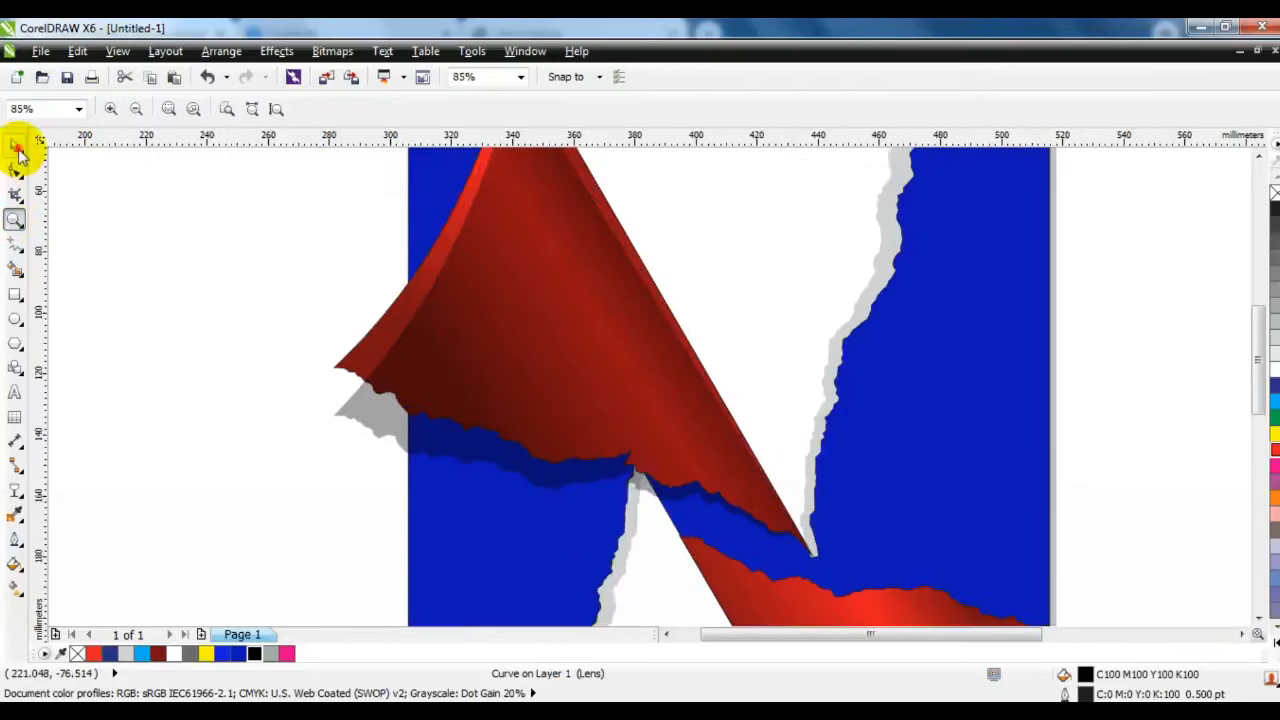
pyautogui.click(16, 147)
pyautogui.rightClick(392, 412)
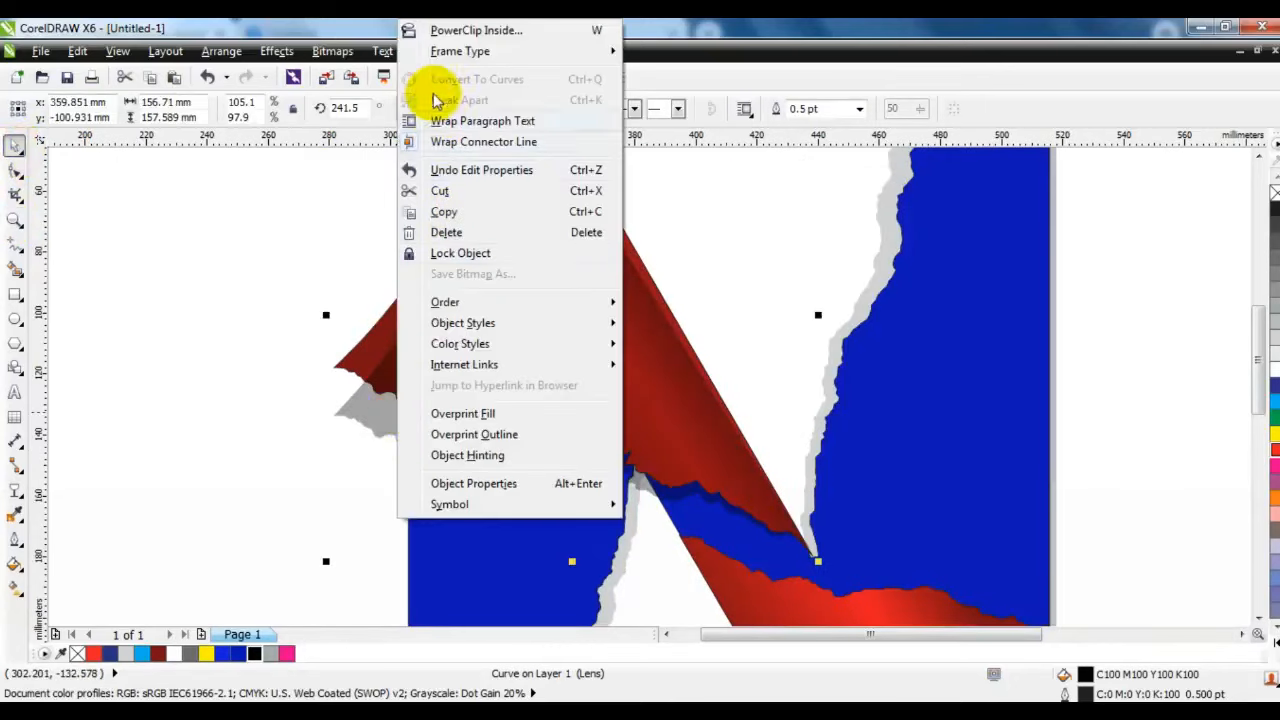
pyautogui.click(432, 31)
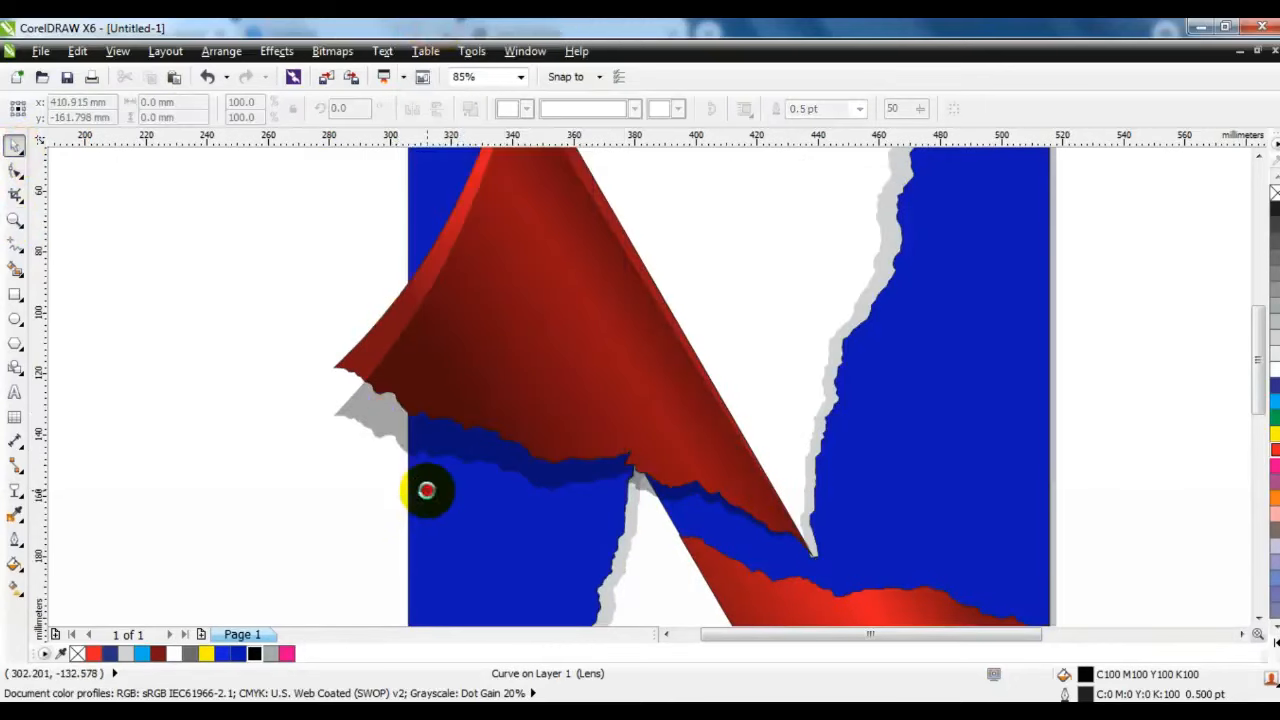
pyautogui.click(426, 490)
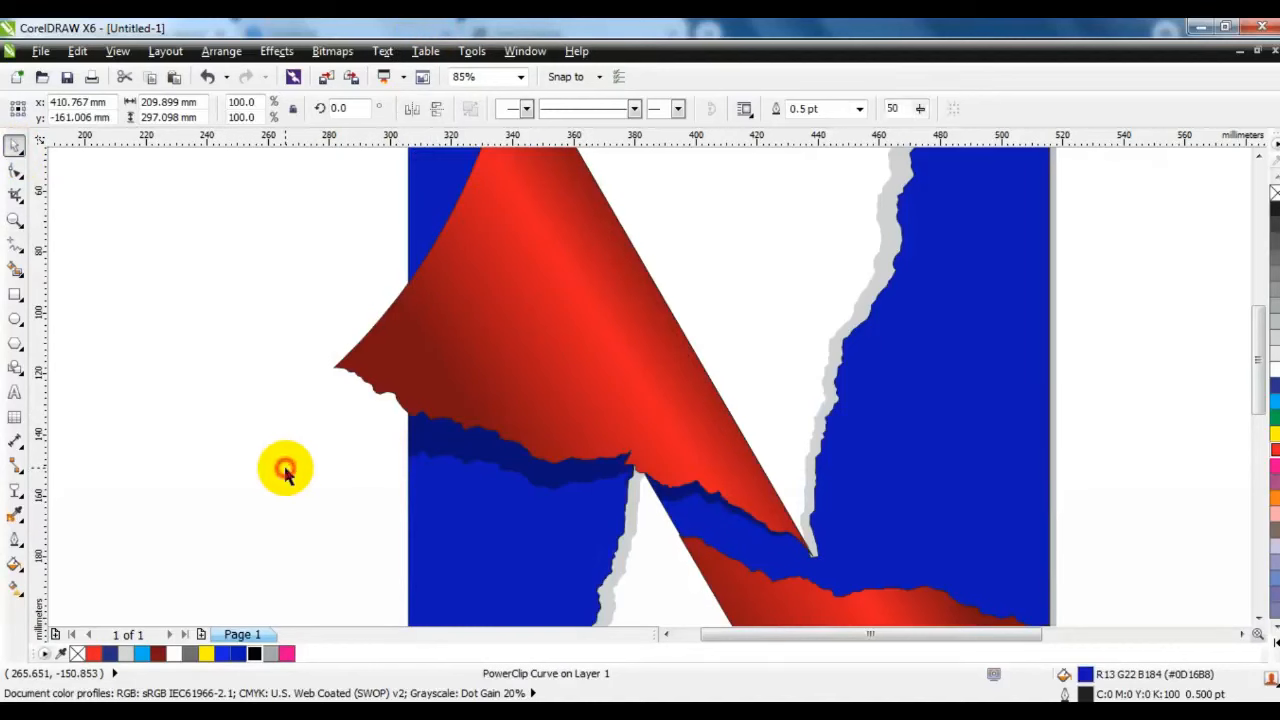
pyautogui.click(285, 472)
pyautogui.hotkey('ctrl', 'z')
# - Send the transparent black shadow one level back, behind the upper red flap
pyautogui.click(171, 477)
pyautogui.click(375, 413)
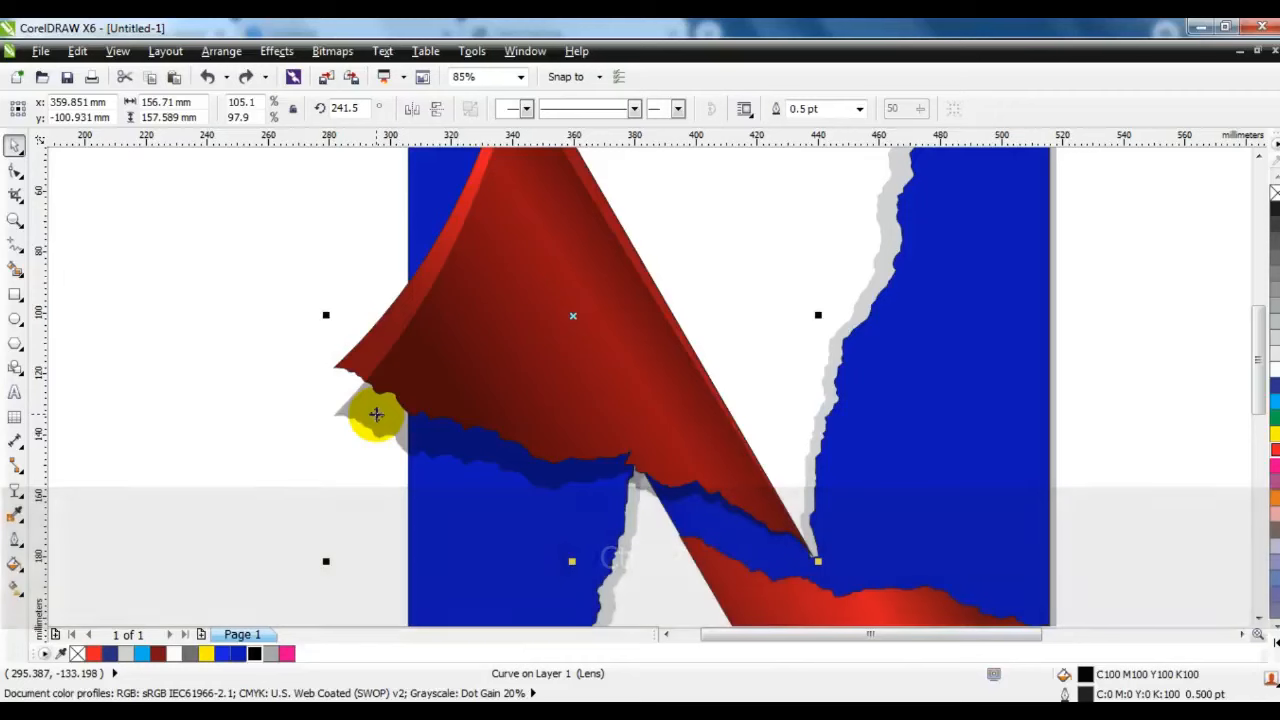
pyautogui.hotkey('ctrl', 'pagedown')
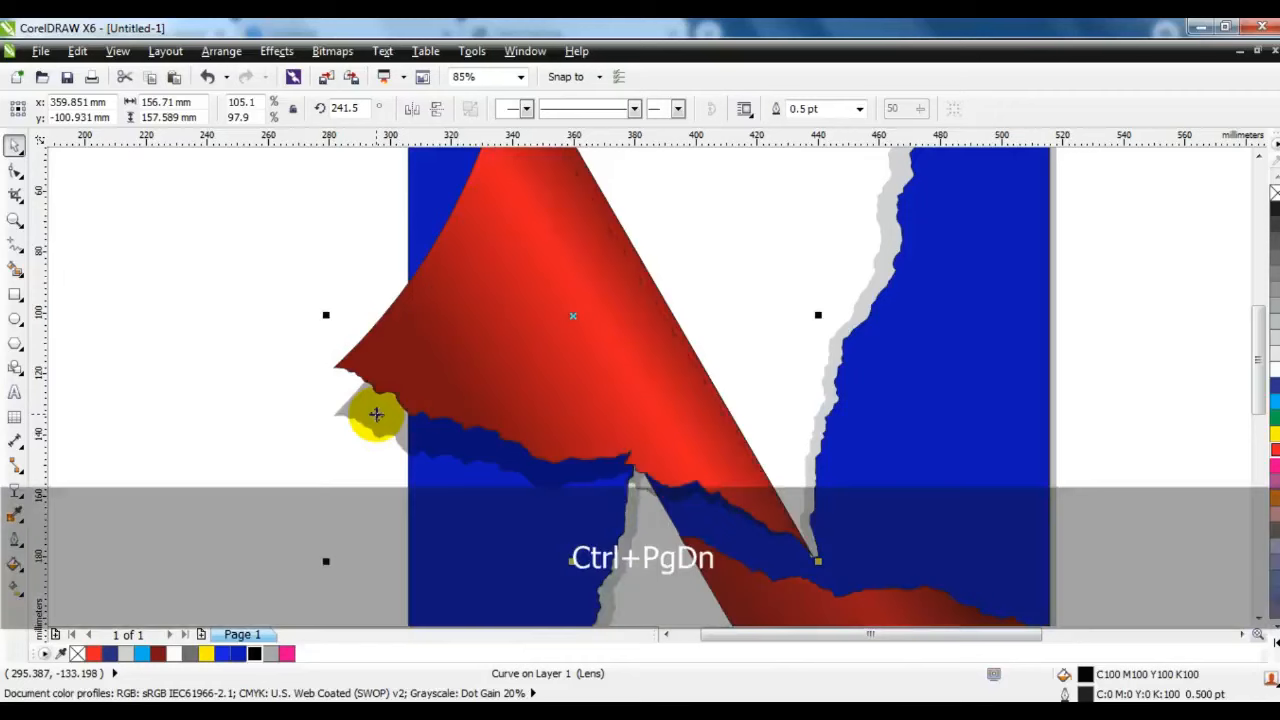
# - Remove the upper flap shadow's outline and set its uniform transparency to 73
pyautogui.rightClick(1273, 194)
pyautogui.click(14, 491)
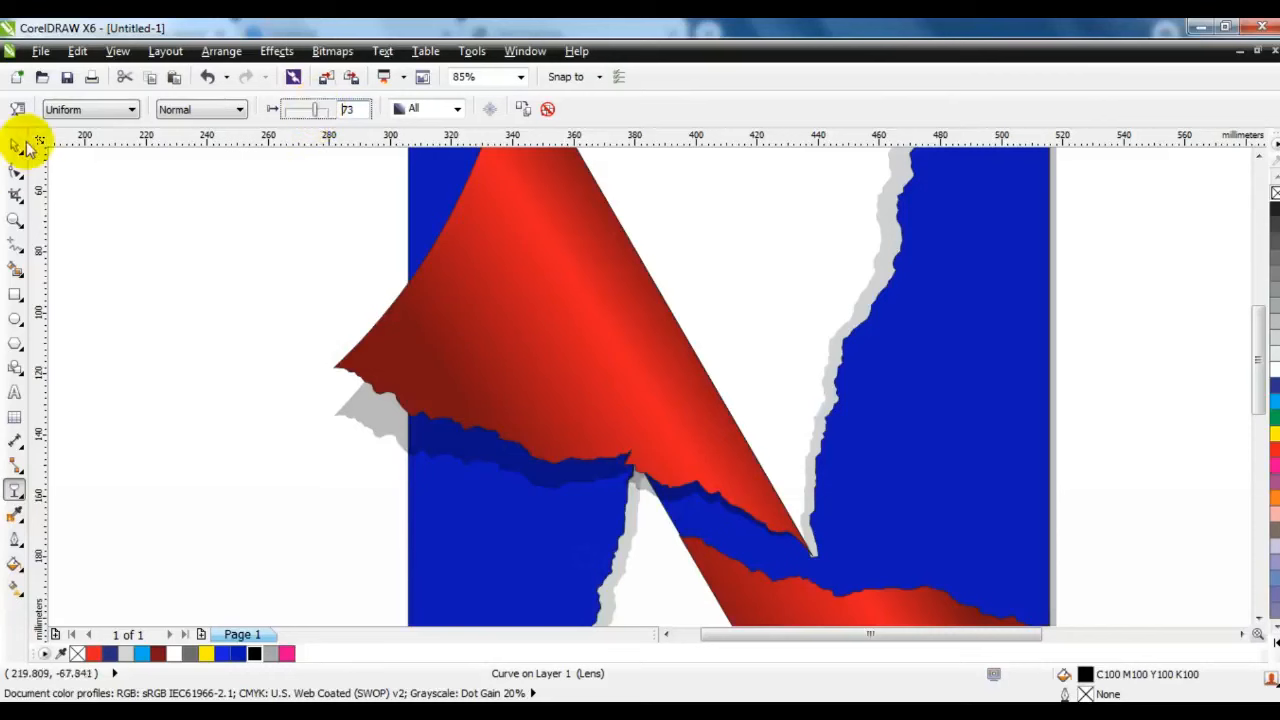
pyautogui.click(16, 146)
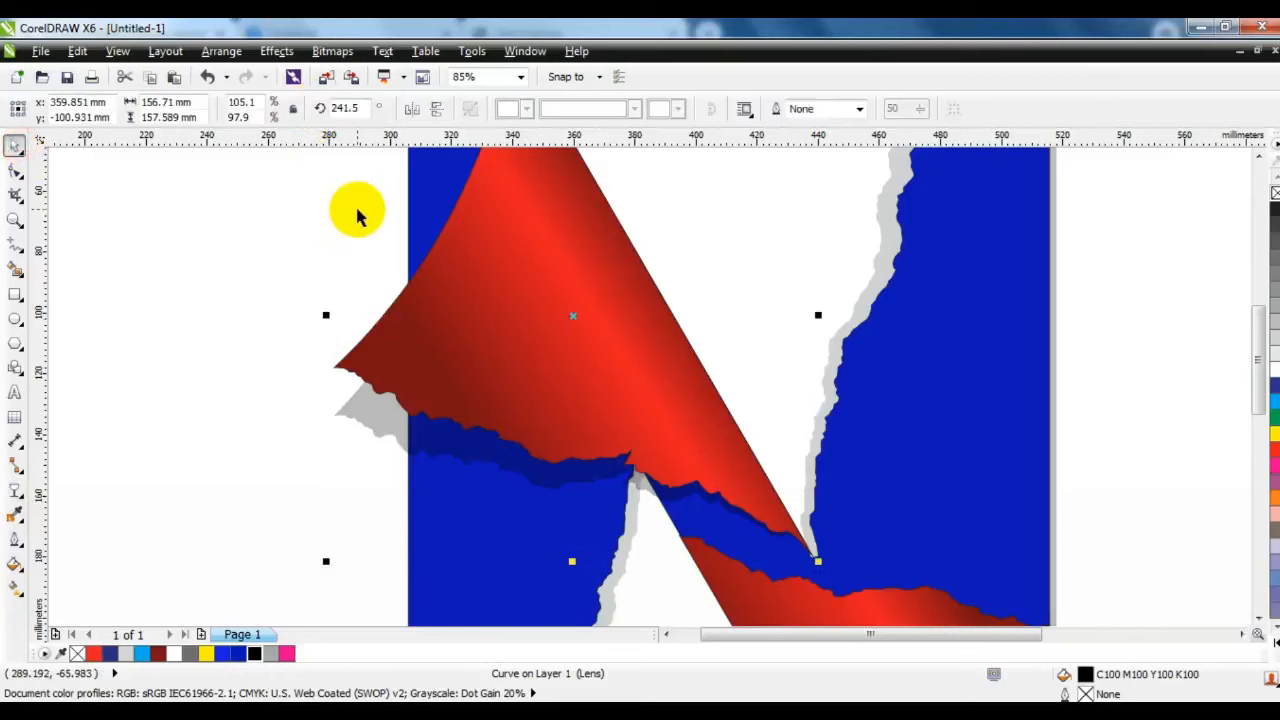
# - Make a copy of the lower red flap skewed slightly downward along its outer side
pyautogui.press('F3')
pyautogui.press('Escape')
pyautogui.click(634, 453)
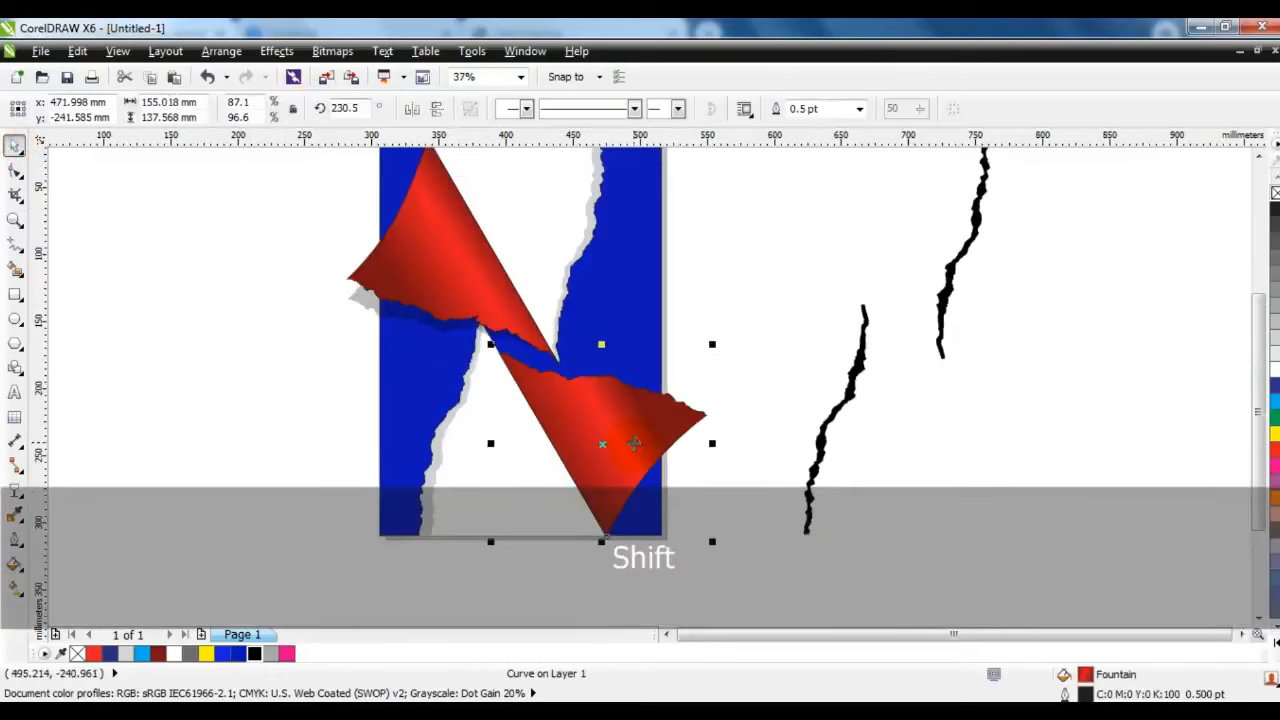
pyautogui.hotkey('shift', 'F2')
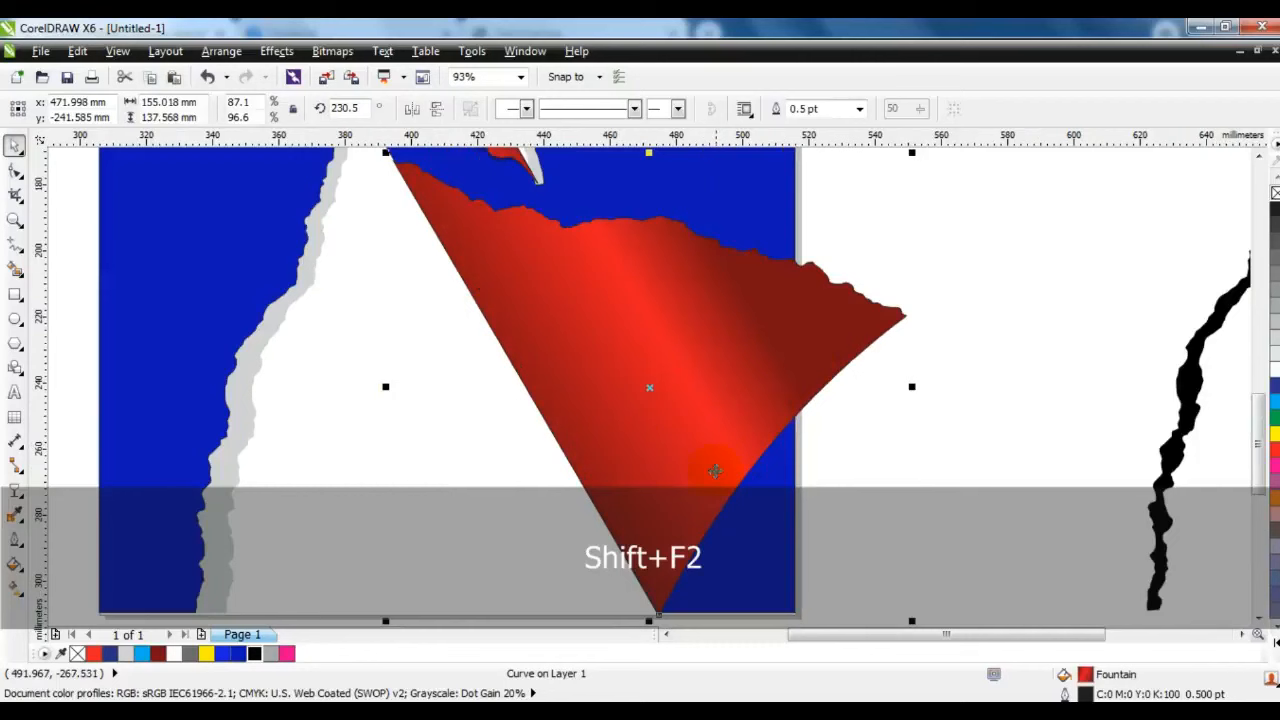
pyautogui.click(724, 403)
pyautogui.moveTo(912, 388); pyautogui.dragTo(894, 429)
pyautogui.press('F3')
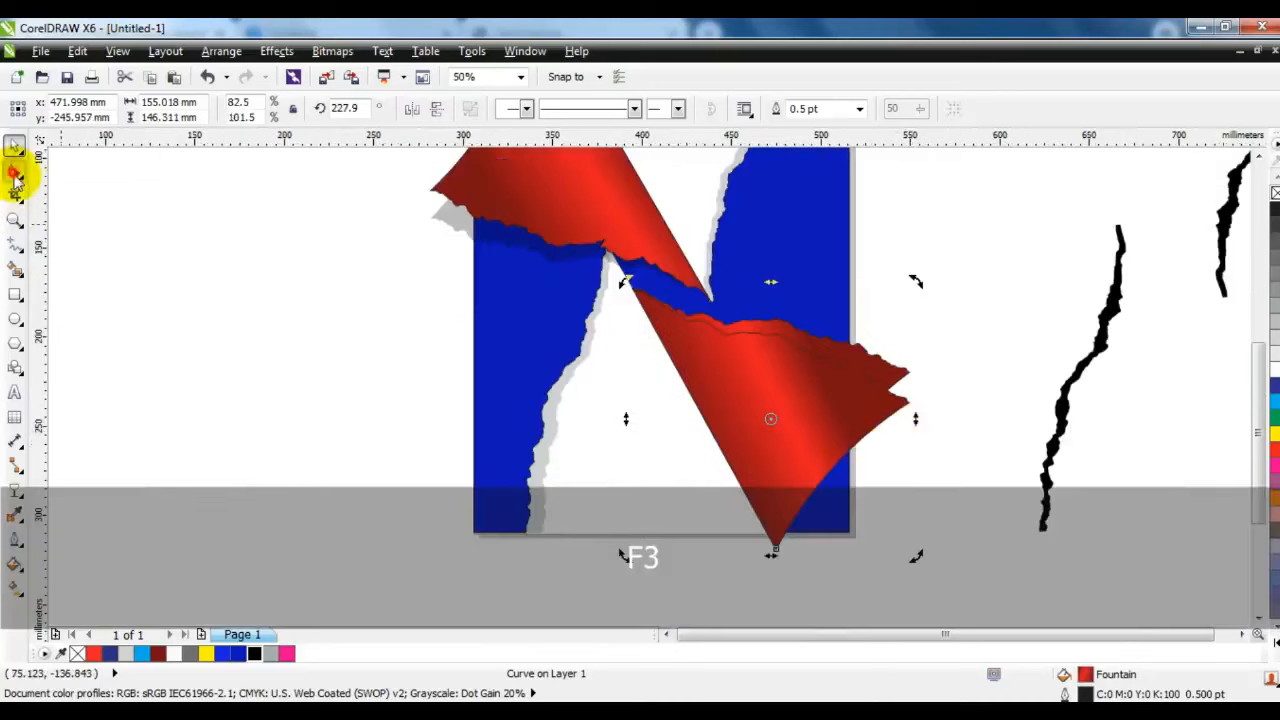
# - Convert the skewed lower copy to curves and move its bottom corner node up onto the page's lower edge
pyautogui.click(15, 174)
pyautogui.hotkey('ctrl', 'q')
pyautogui.click(782, 541)
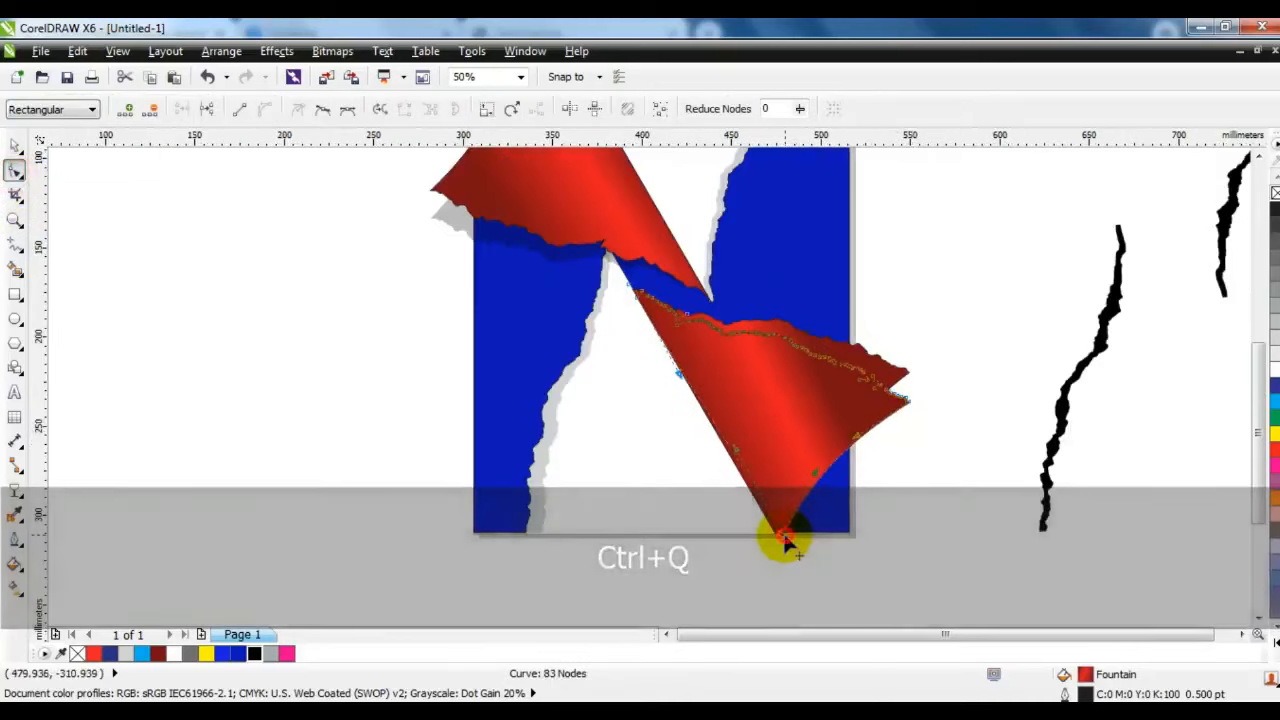
# - Fill the skewed lower copy with black, set its uniform transparency to 80 and send it one level back behind the flap
pyautogui.click(254, 654)
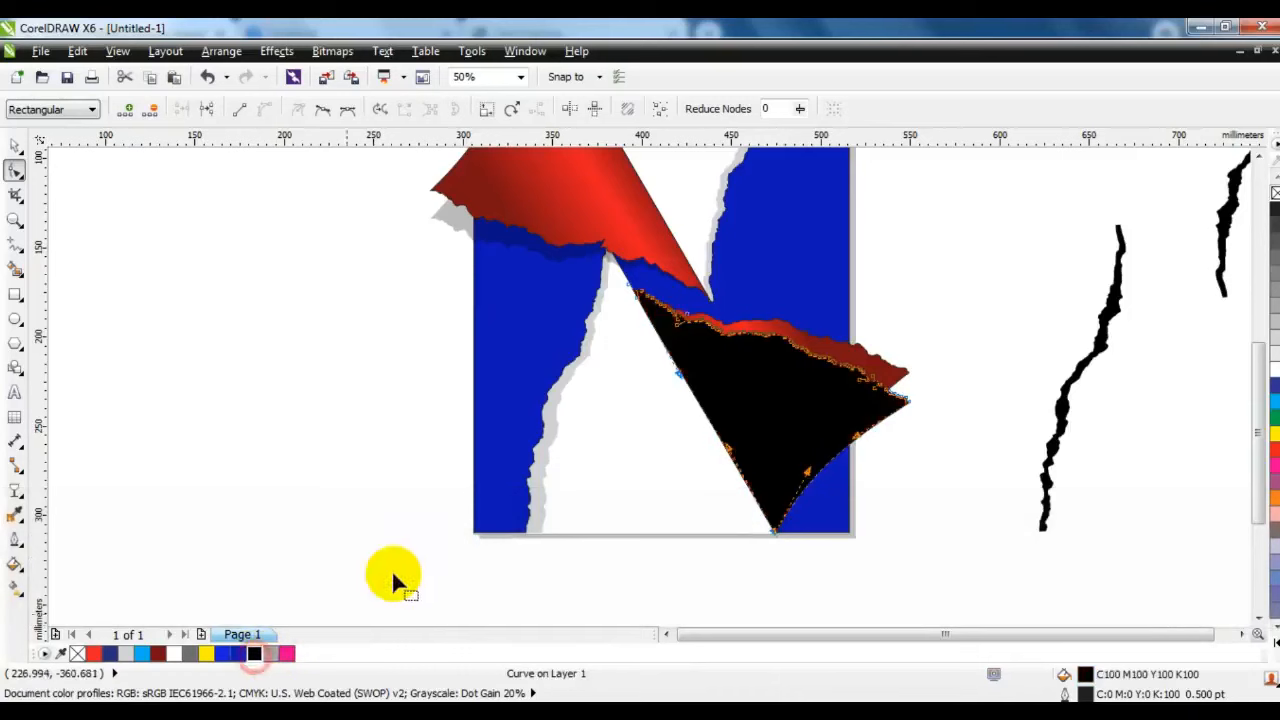
pyautogui.click(15, 490)
pyautogui.click(130, 109)
pyautogui.click(103, 146)
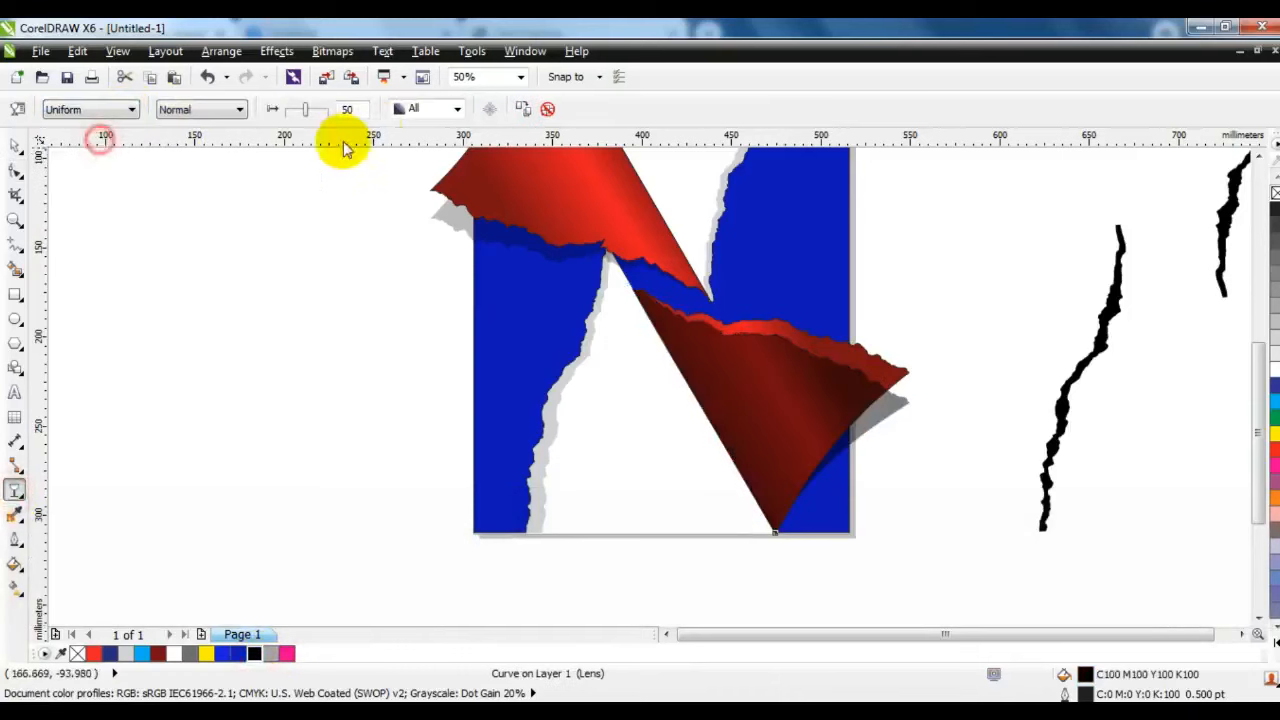
pyautogui.click(321, 114)
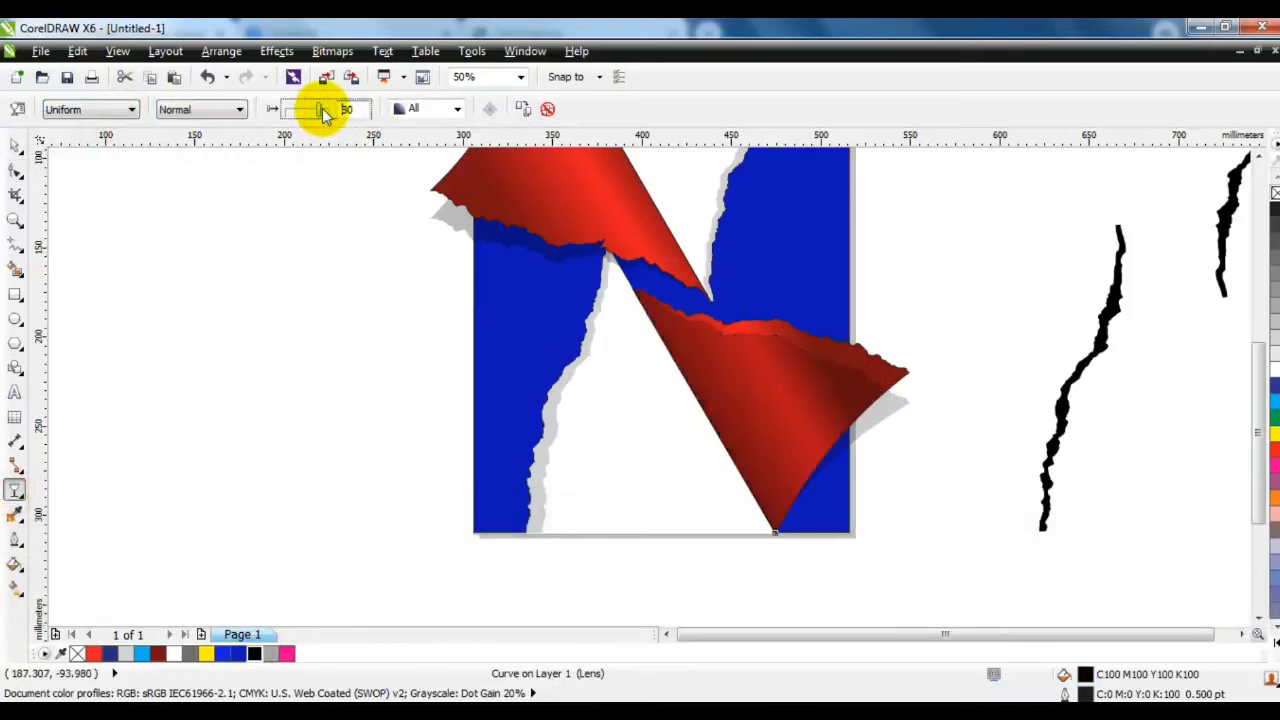
pyautogui.click(14, 146)
pyautogui.hotkey('ctrl', 'pagedown')
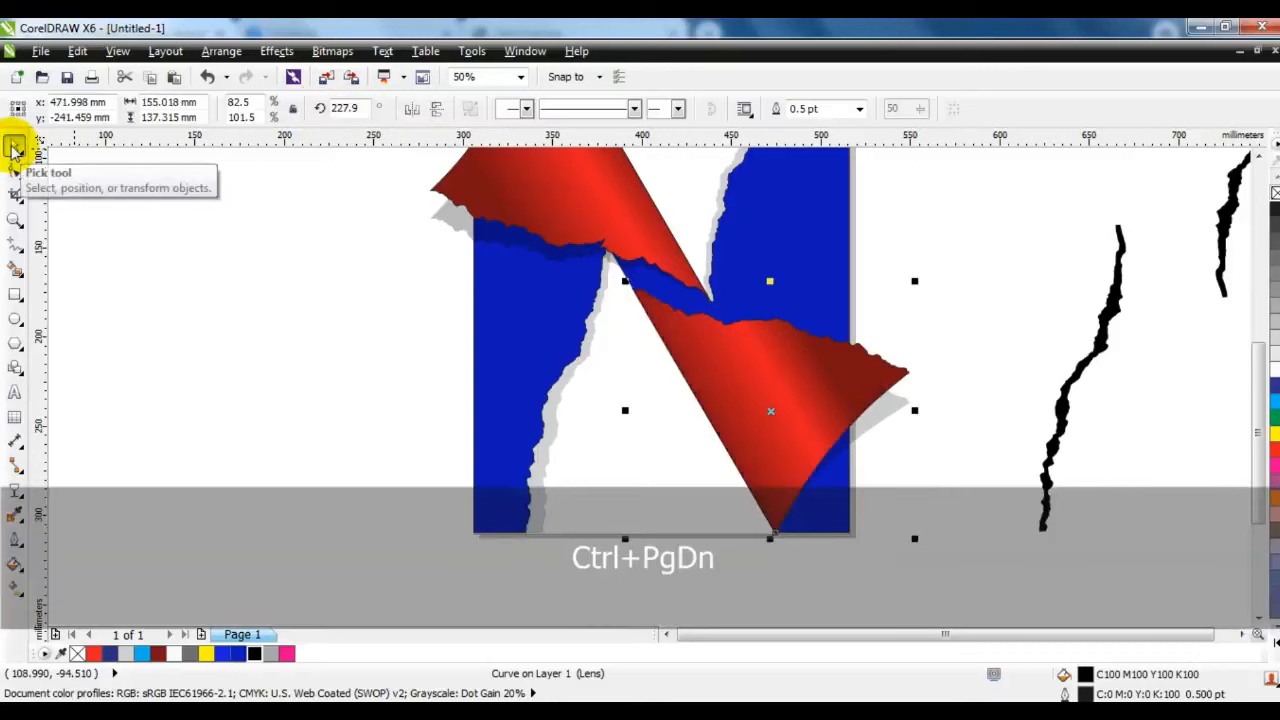
# - Duplicate the upper red flap in place and skew the copy slightly upward along its outer side
pyautogui.scroll(-1, 514, 409)
pyautogui.press('Escape')
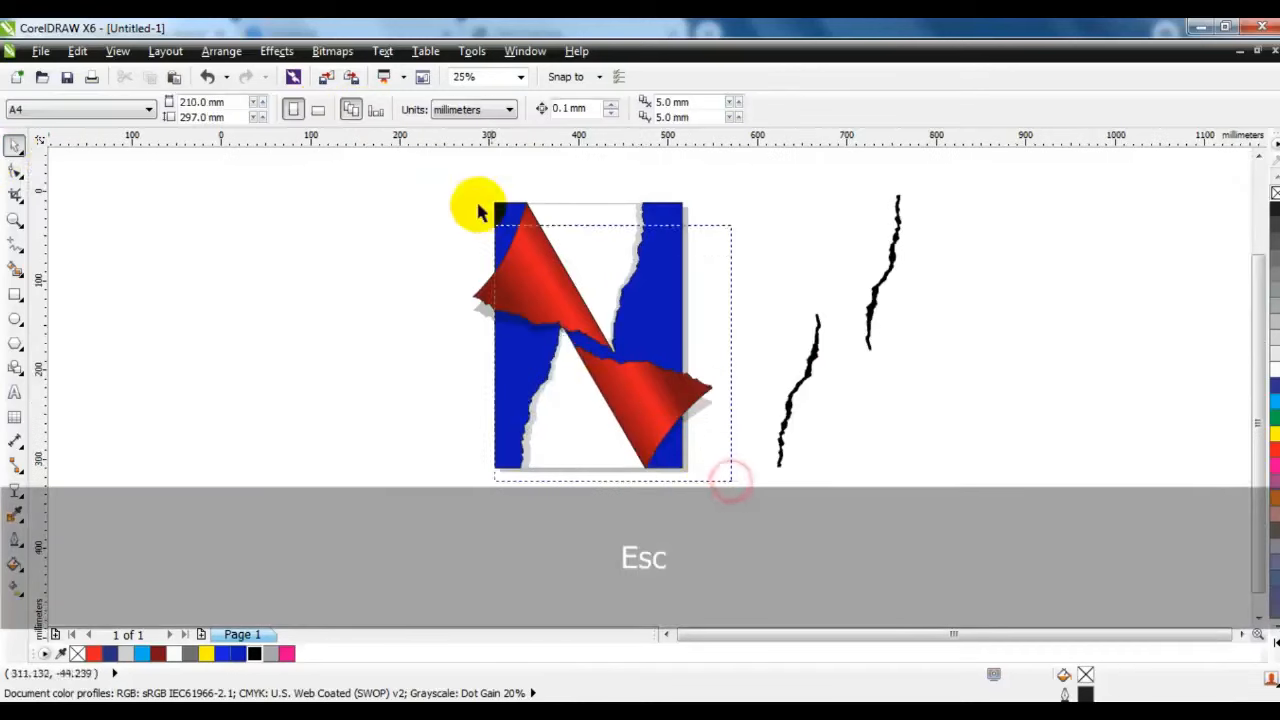
pyautogui.moveTo(478, 212); pyautogui.dragTo(434, 157)
pyautogui.hotkey('shift', 'F2')
pyautogui.press('Escape')
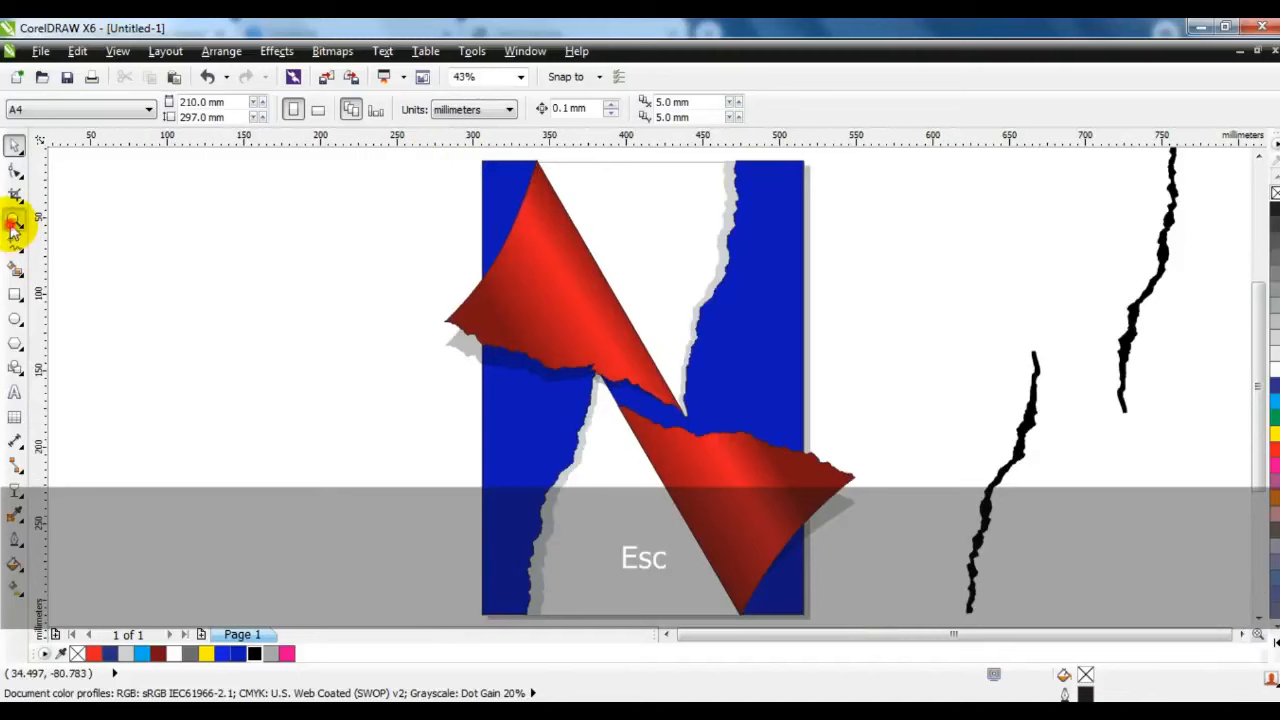
pyautogui.click(14, 222)
pyautogui.moveTo(394, 151)
pyautogui.mouseDown()
pyautogui.moveTo(829, 443)
pyautogui.moveTo(817, 446)
pyautogui.mouseUp()
pyautogui.click(14, 145)
pyautogui.click(446, 386)
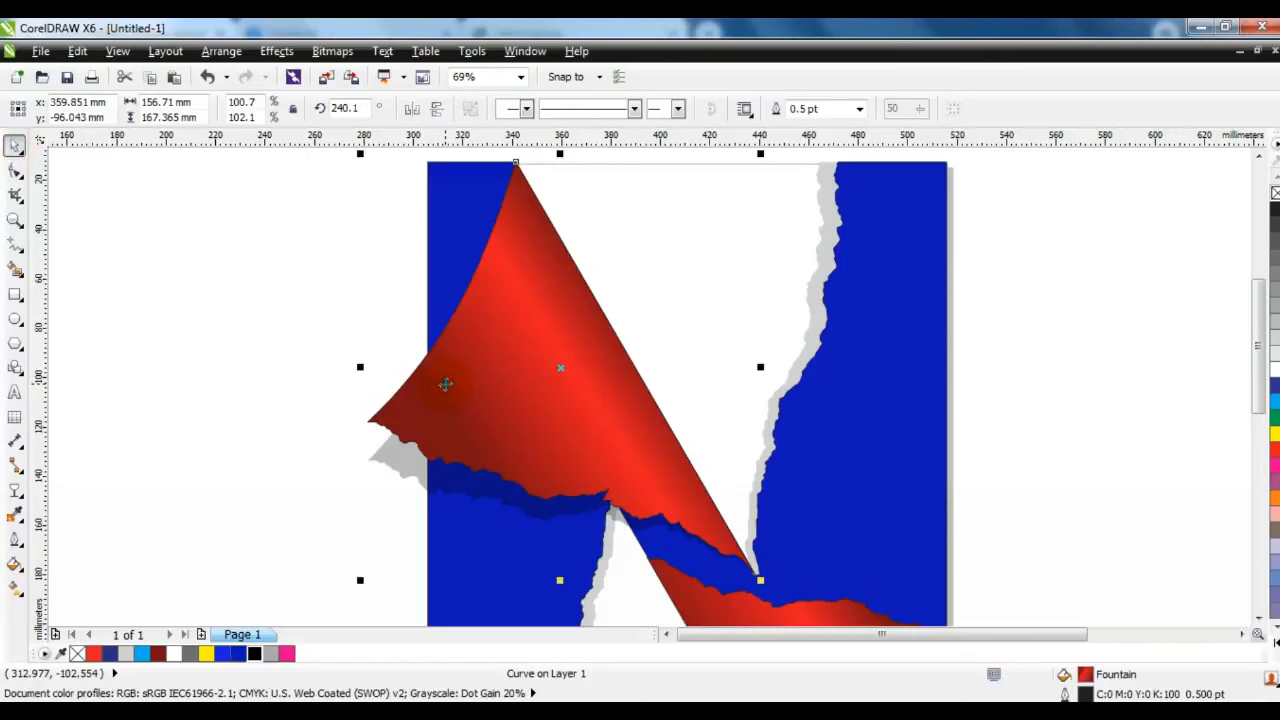
pyautogui.press('KP_Add')
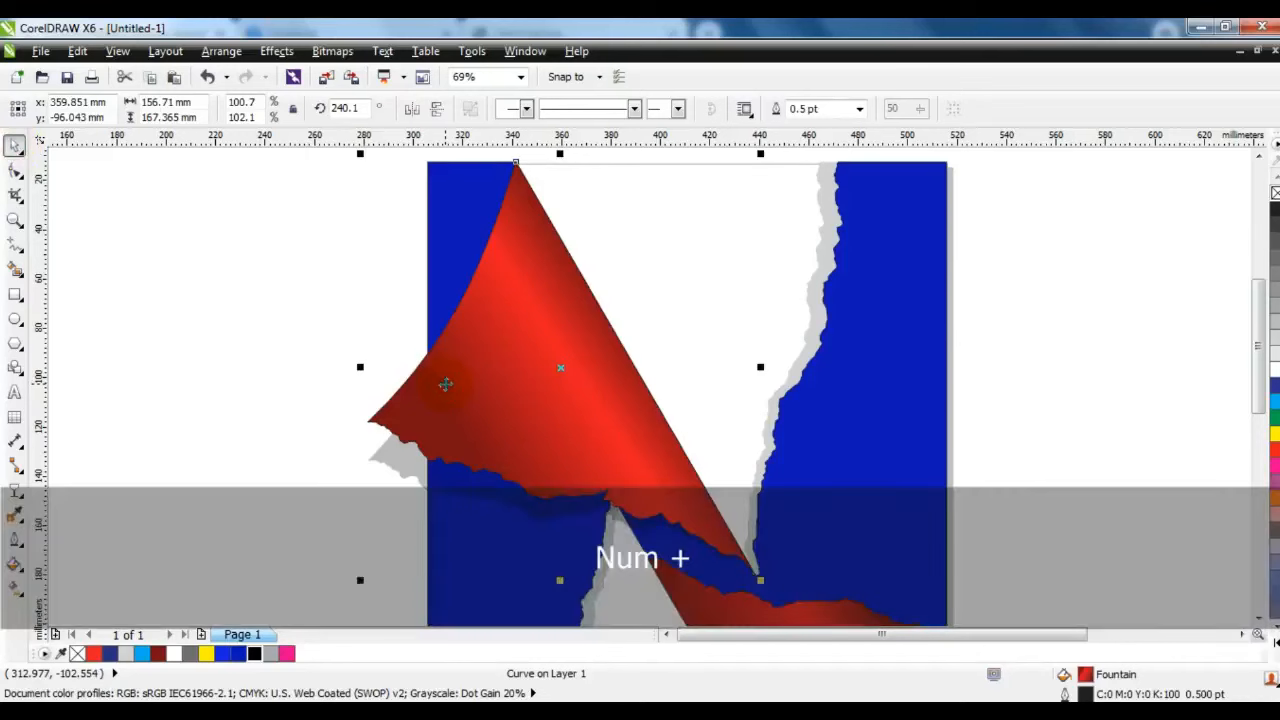
pyautogui.click(474, 386)
pyautogui.moveTo(360, 367); pyautogui.dragTo(361, 348)
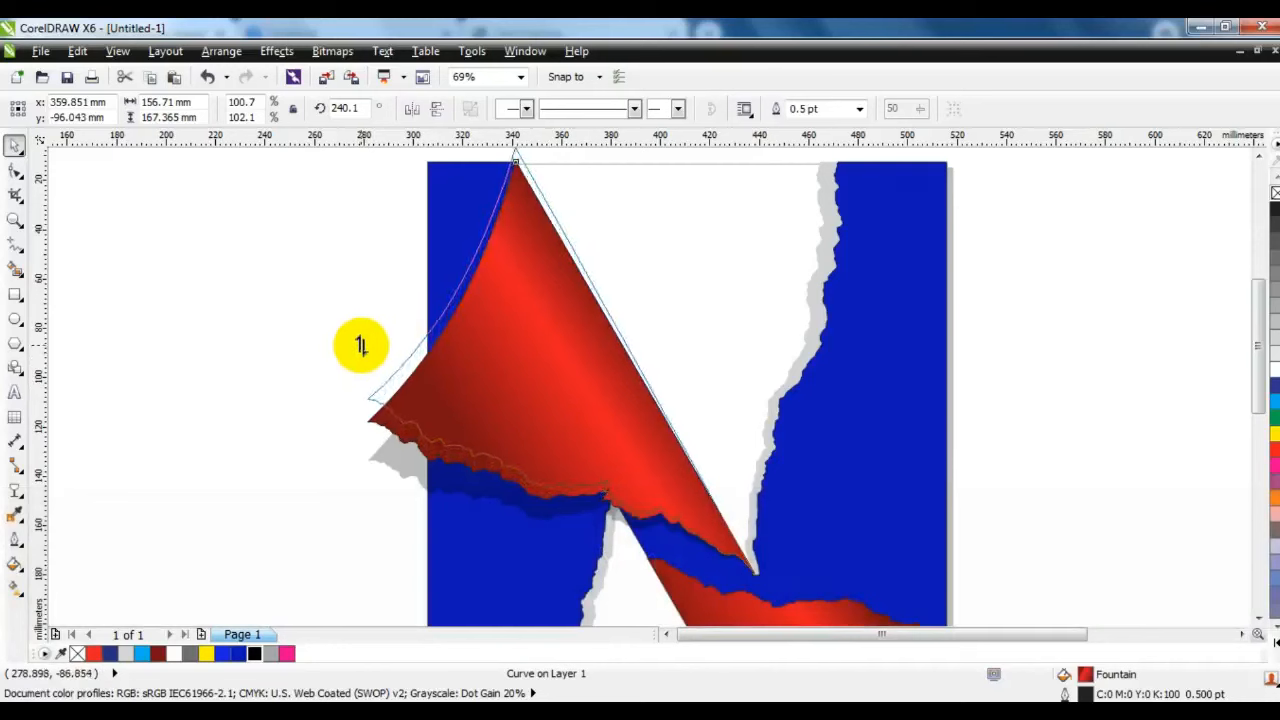
pyautogui.moveTo(361, 346); pyautogui.dragTo(362, 350)
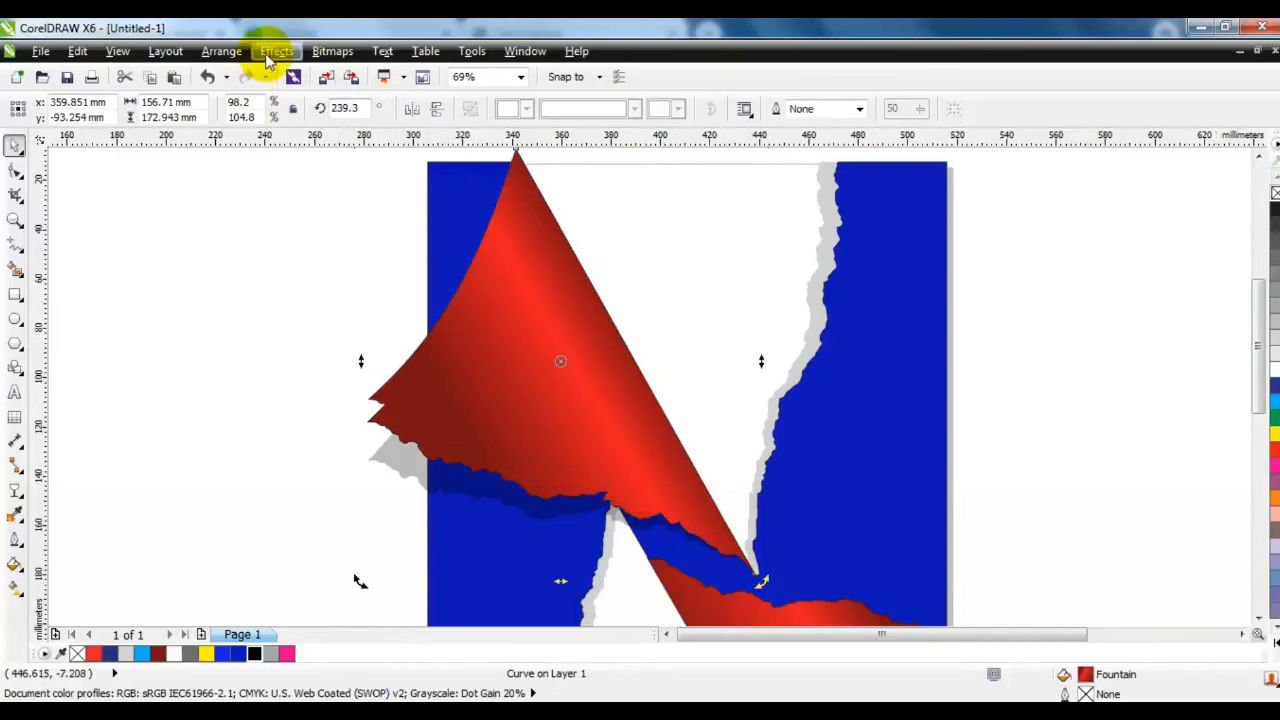
# - PowerClip the skewed red copy inside the original upper flap
pyautogui.click(276, 51)
pyautogui.moveTo(297, 316)
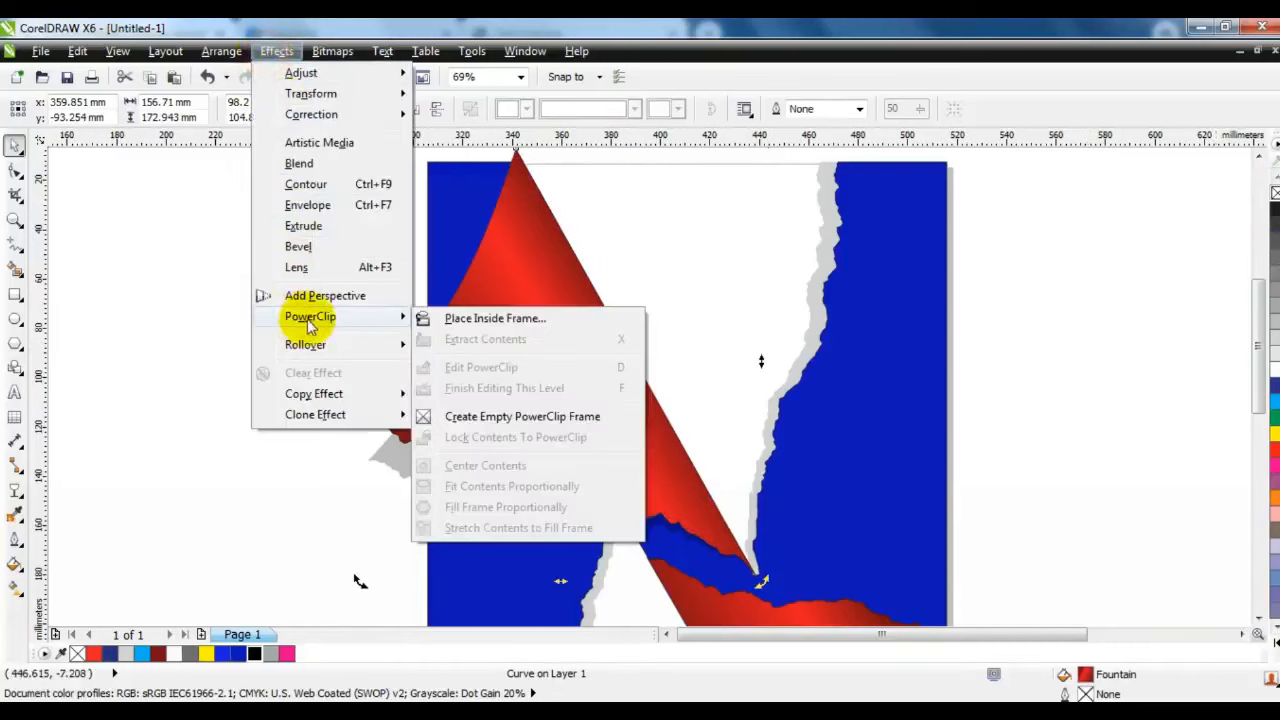
pyautogui.click(429, 317)
pyautogui.click(375, 420)
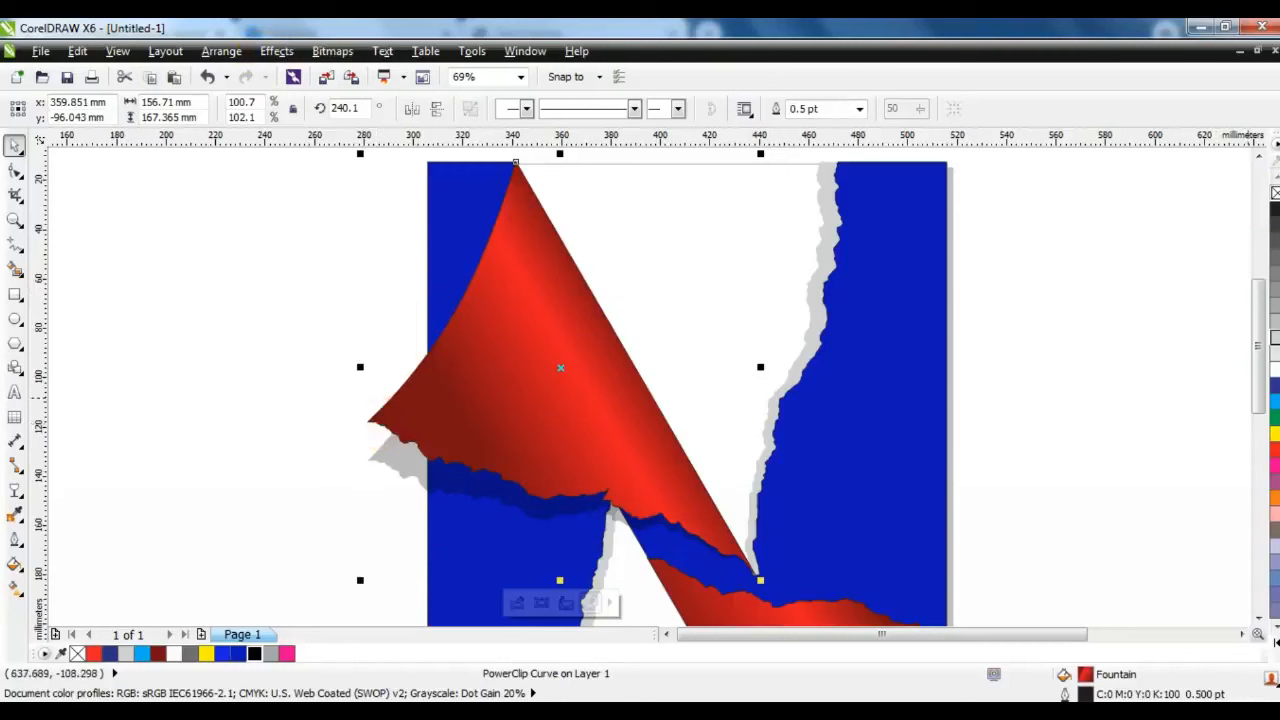
# - Remove the upper flap's outline and fill its exposed torn edge with a linear gradient from 40% black to white
pyautogui.click(1272, 307)
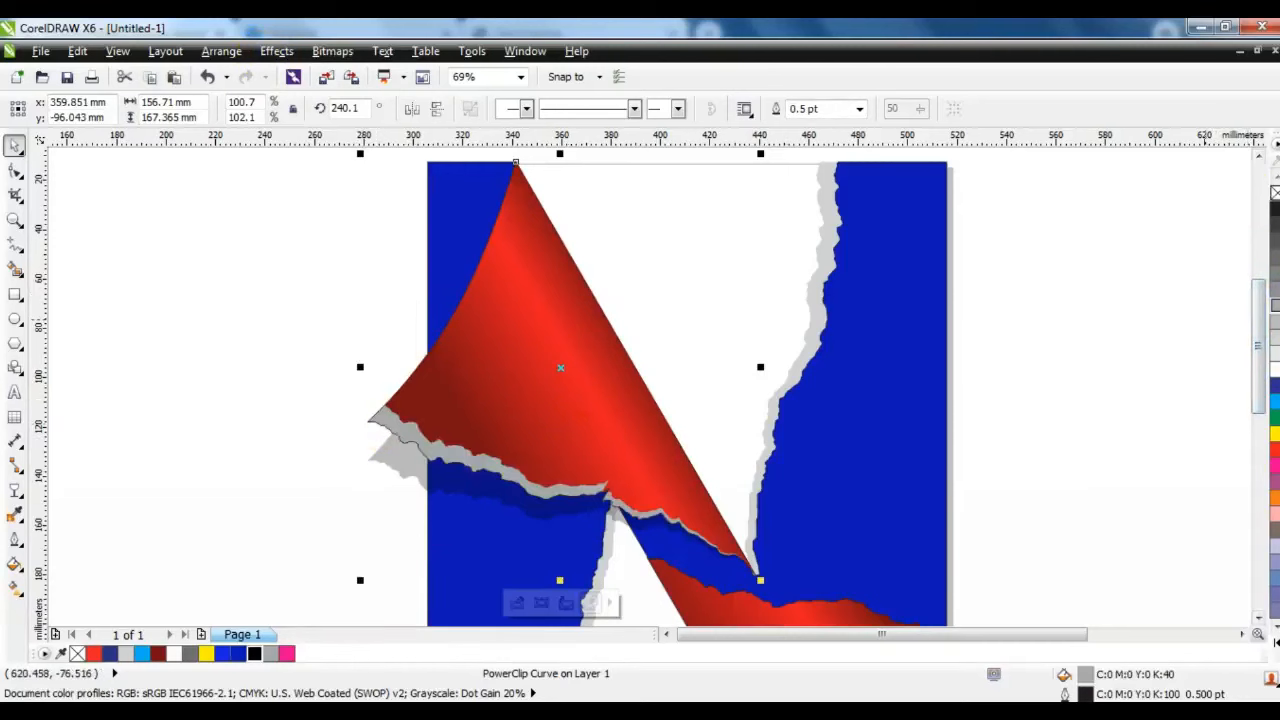
pyautogui.rightClick(1275, 192)
pyautogui.click(15, 588)
pyautogui.moveTo(380, 411); pyautogui.dragTo(605, 503)
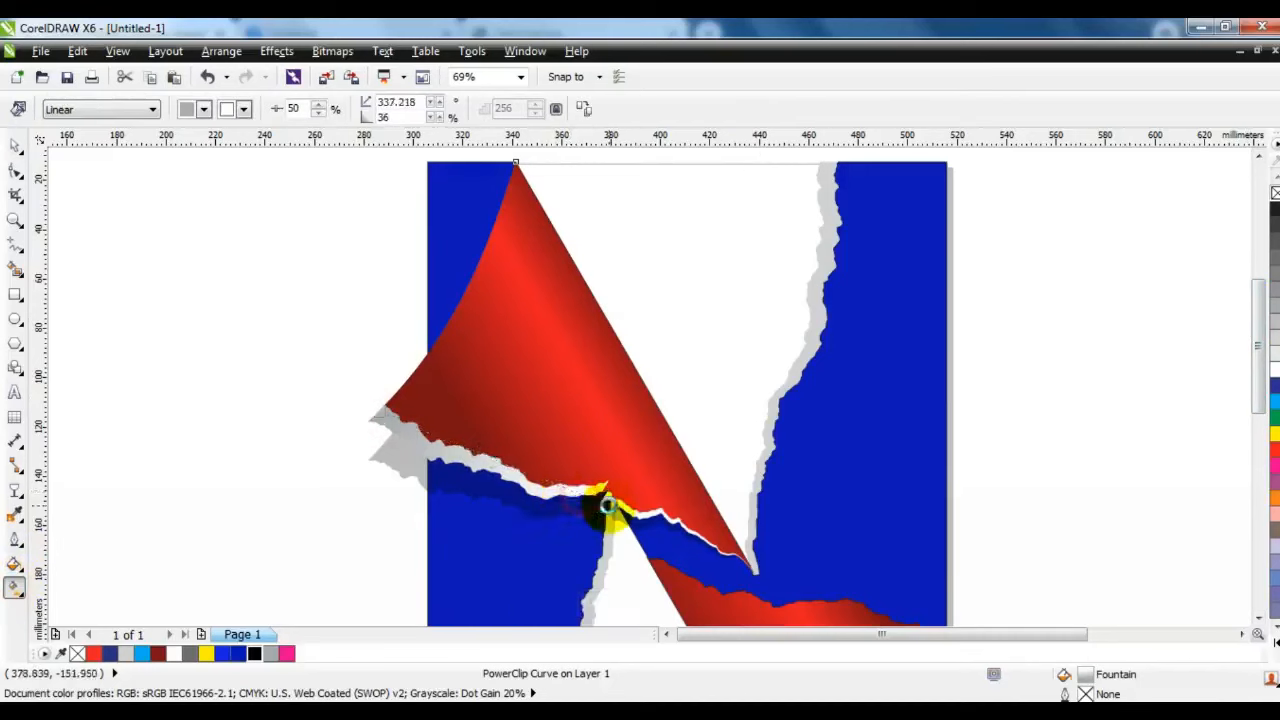
pyautogui.moveTo(382, 411); pyautogui.dragTo(313, 343)
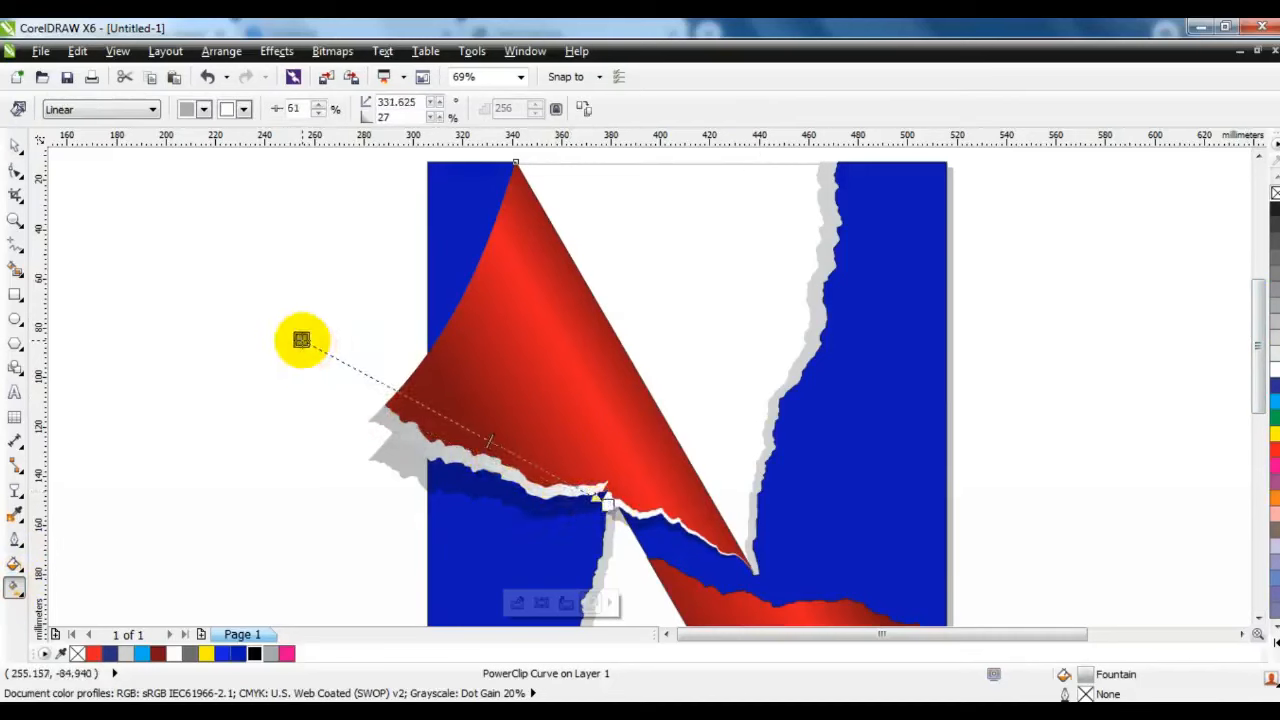
pyautogui.click(15, 145)
pyautogui.click(956, 368)
pyautogui.press('Escape')
# - Make a copy of the lower red flap skewed slightly downward along its outer side, undoing the misplaced move of the copy
pyautogui.scroll(-2, 786, 283)
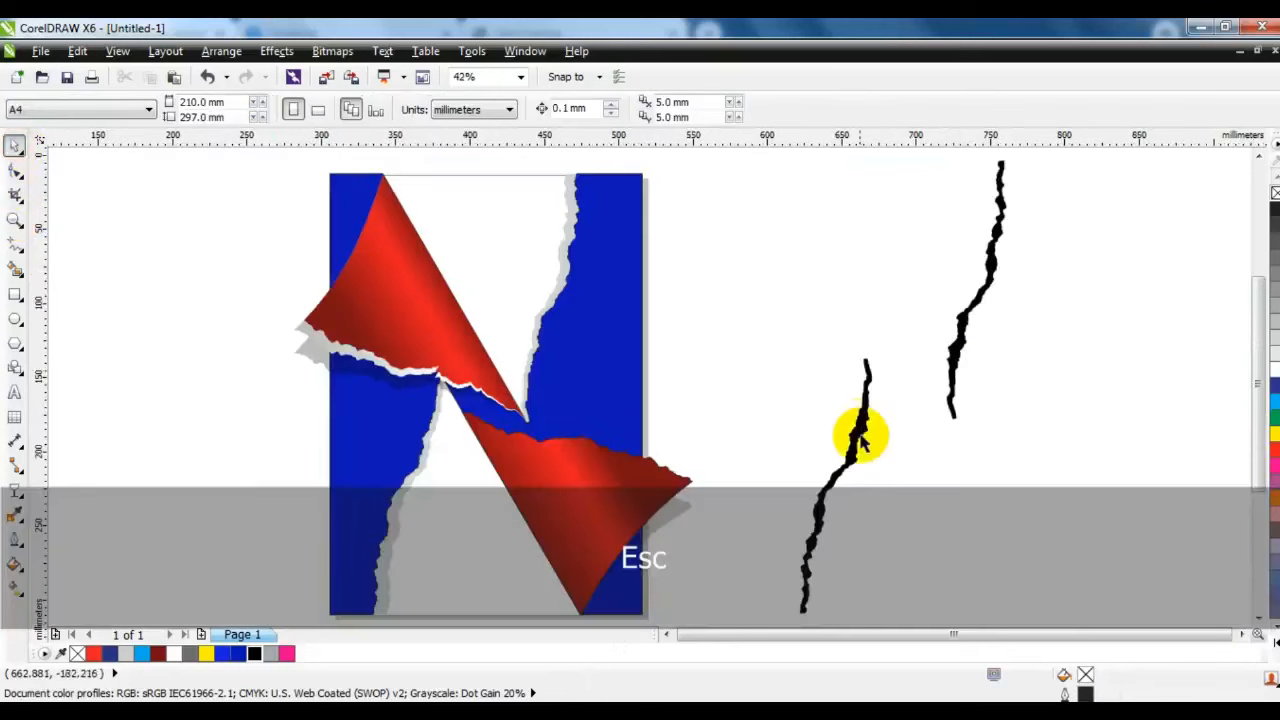
pyautogui.click(623, 519)
pyautogui.hotkey('shift', 'F2')
pyautogui.moveTo(710, 369); pyautogui.dragTo(934, 423)
pyautogui.moveTo(880, 294); pyautogui.dragTo(929, 423)
pyautogui.hotkey('ctrl', 'z')
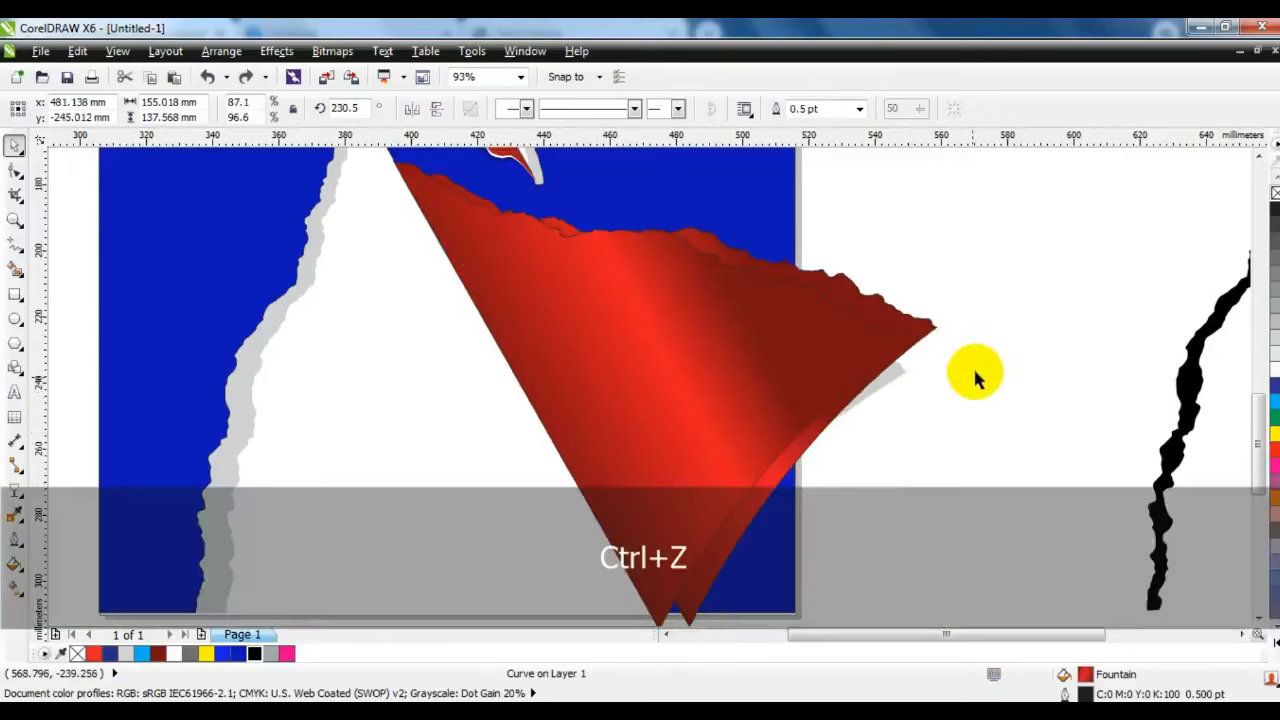
# - PowerClip the skewed red copy inside the original lower flap
pyautogui.click(884, 362)
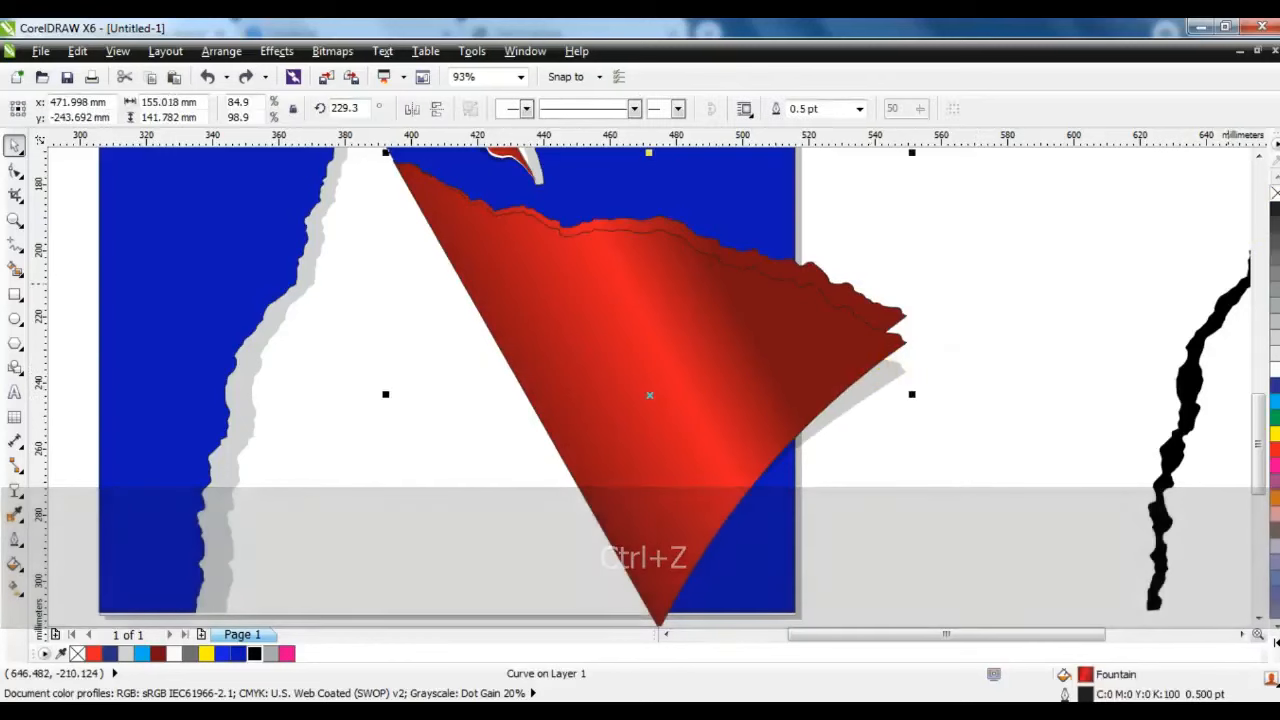
pyautogui.press('w')
pyautogui.click(885, 302)
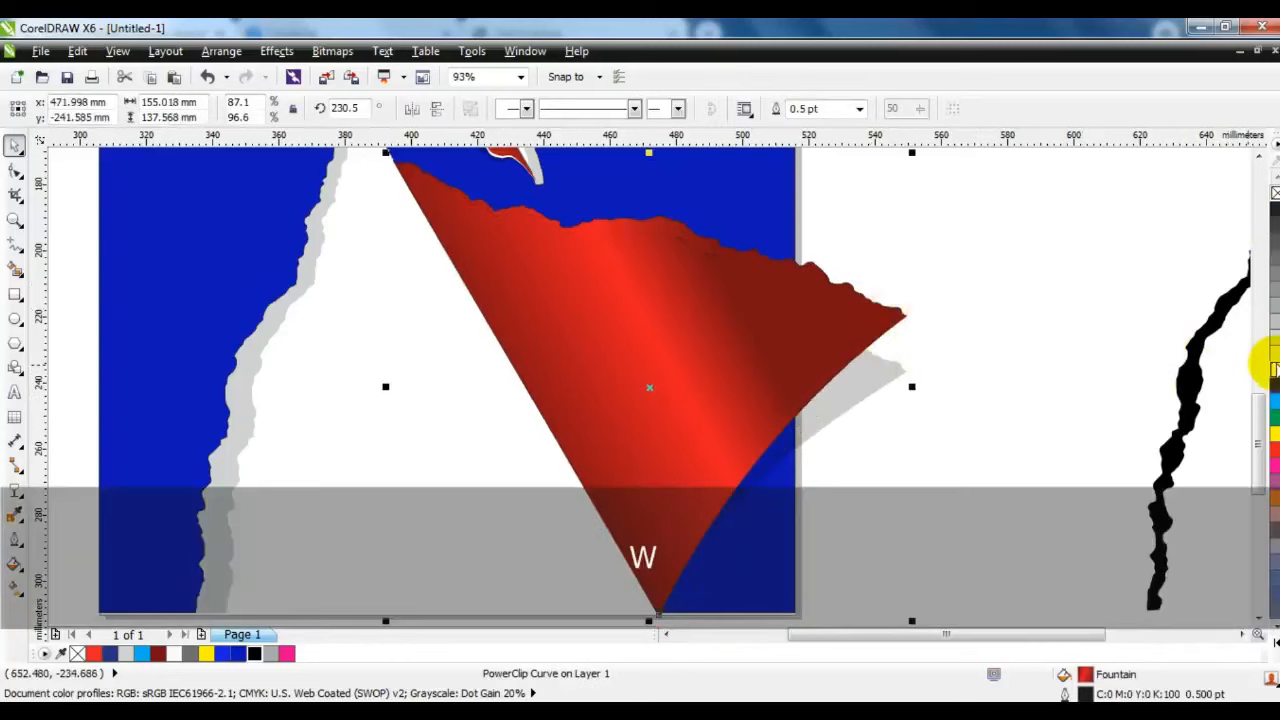
# - Fill the lower flap's torn edge with a linear gradient from 30% black to white, extending the grey end beyond the flap's tip
pyautogui.press('g')
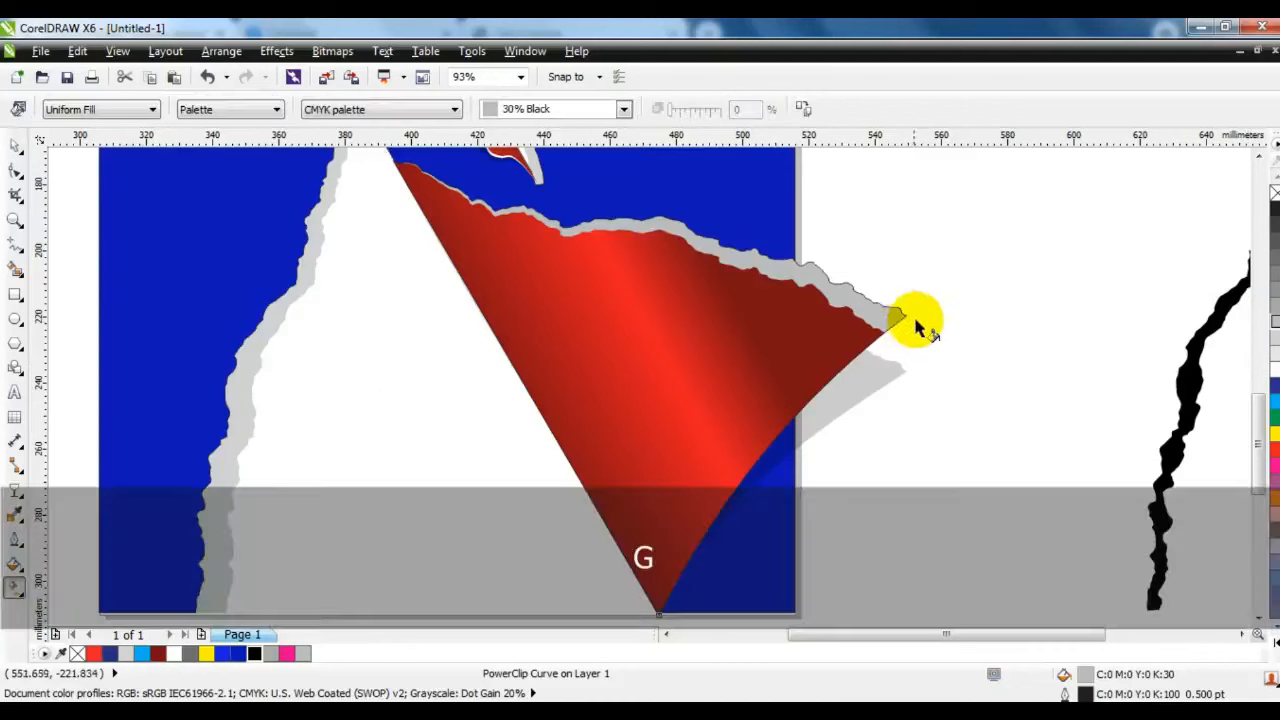
pyautogui.moveTo(912, 318); pyautogui.dragTo(548, 226)
pyautogui.moveTo(912, 316); pyautogui.dragTo(988, 333)
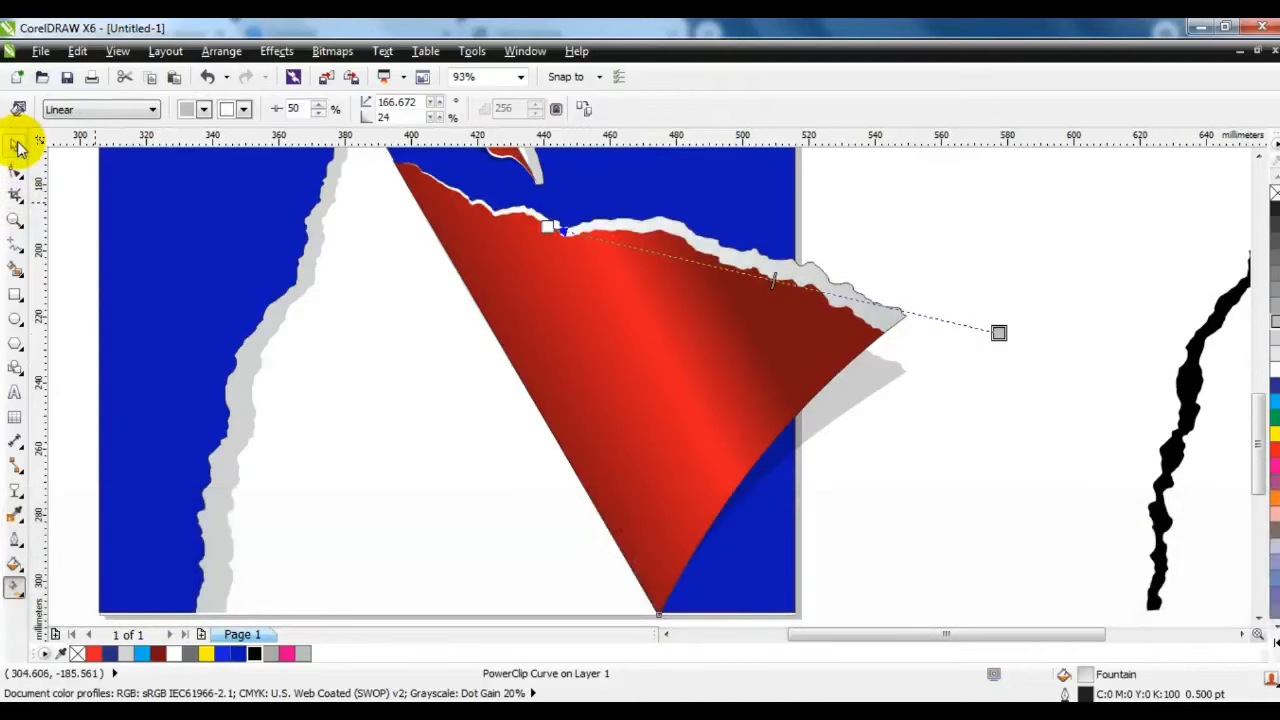
pyautogui.click(17, 146)
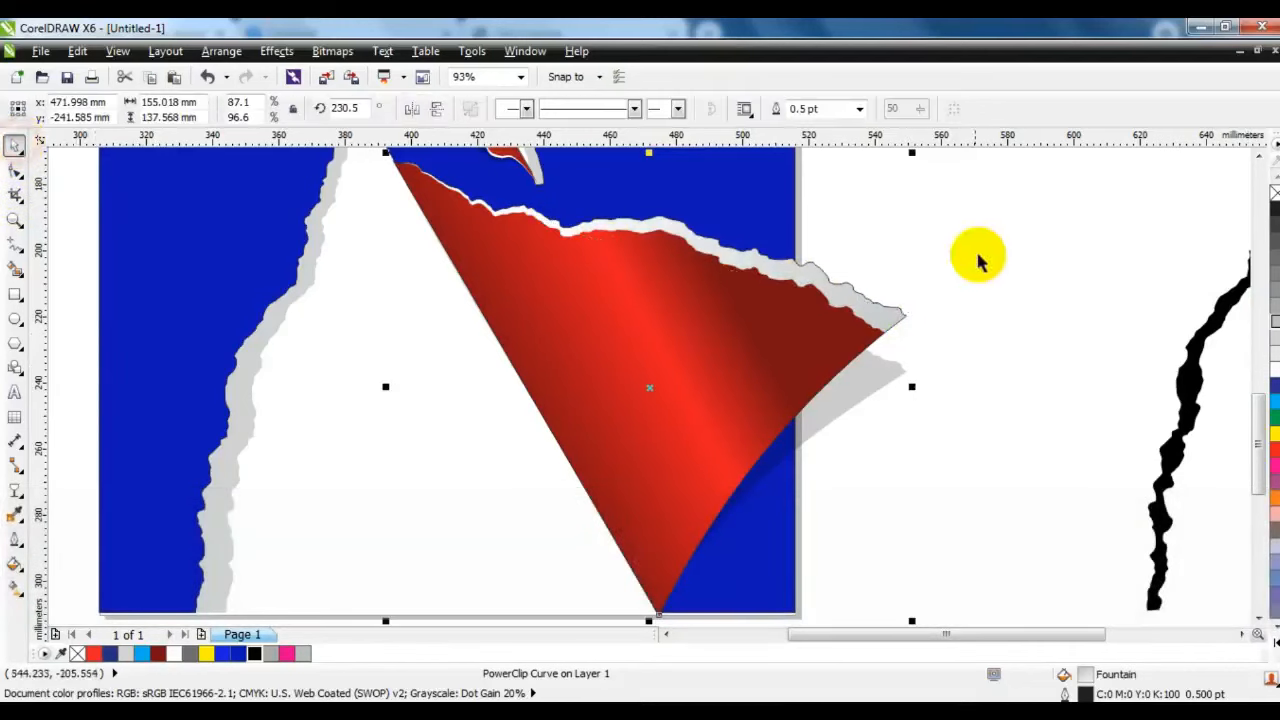
pyautogui.click(1006, 323)
# - Delete the two leftover black torn-edge strokes beside the page
pyautogui.press('F3')
pyautogui.press('F3')
pyautogui.press('Escape')
pyautogui.moveTo(783, 500); pyautogui.dragTo(434, 146)
pyautogui.hotkey('shift', 'F2')
pyautogui.press('Escape')
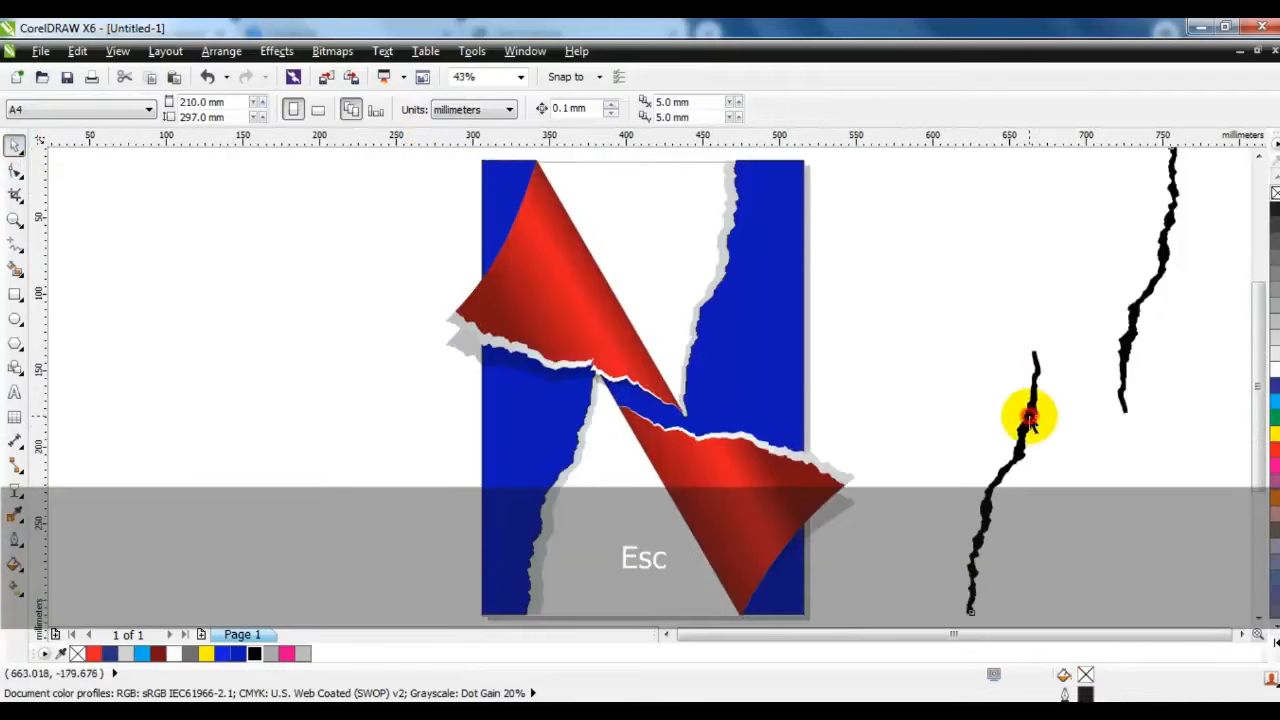
pyautogui.click(1030, 418)
pyautogui.press('Delete')
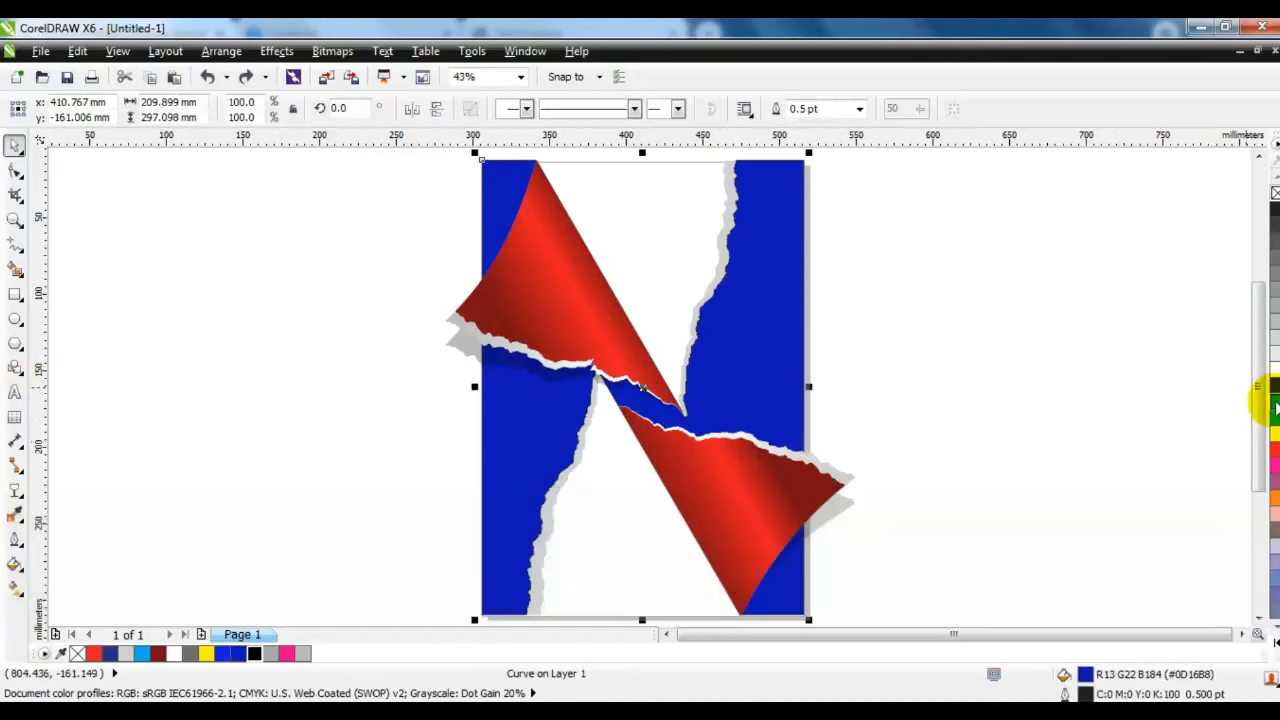
# - Mix palette colours into the blue page's fill to get a lighter blue, R14 G62 B194
pyautogui.keyDown('ctrl'); pyautogui.click(1275, 404); pyautogui.keyUp('ctrl')
pyautogui.keyDown('ctrl'); pyautogui.click(1275, 405); pyautogui.keyUp('ctrl')
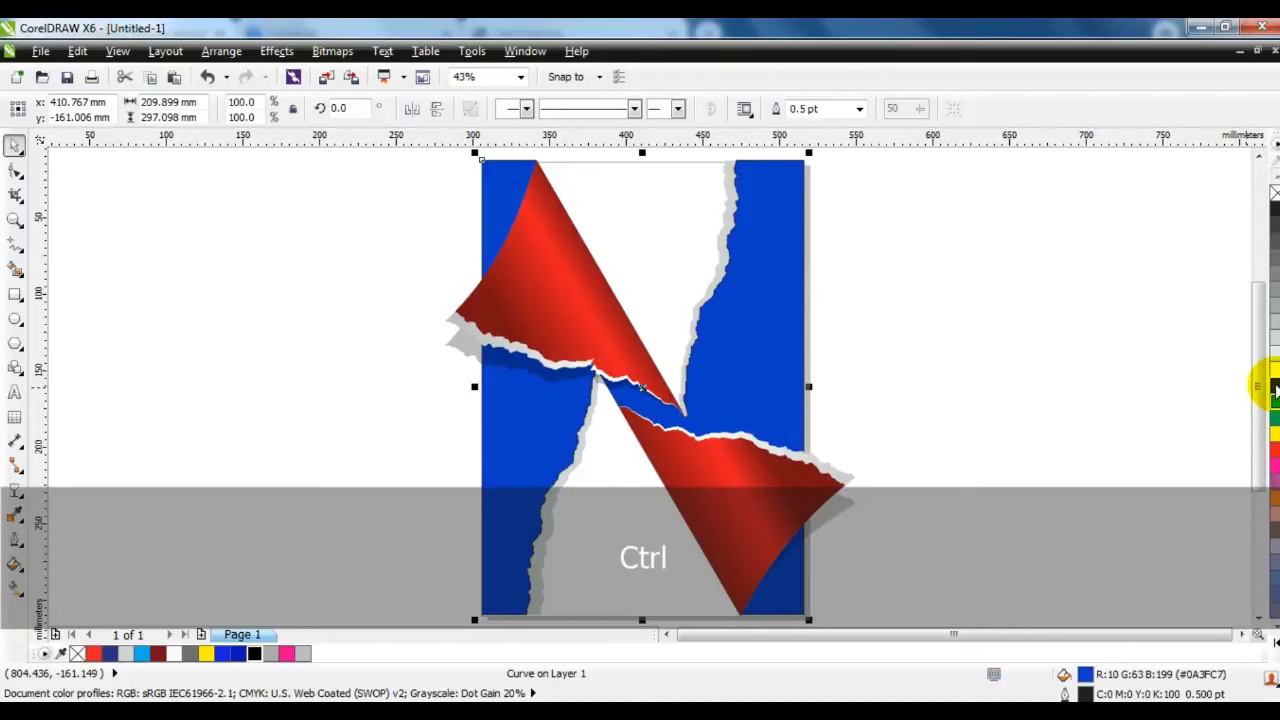
pyautogui.click(950, 390)
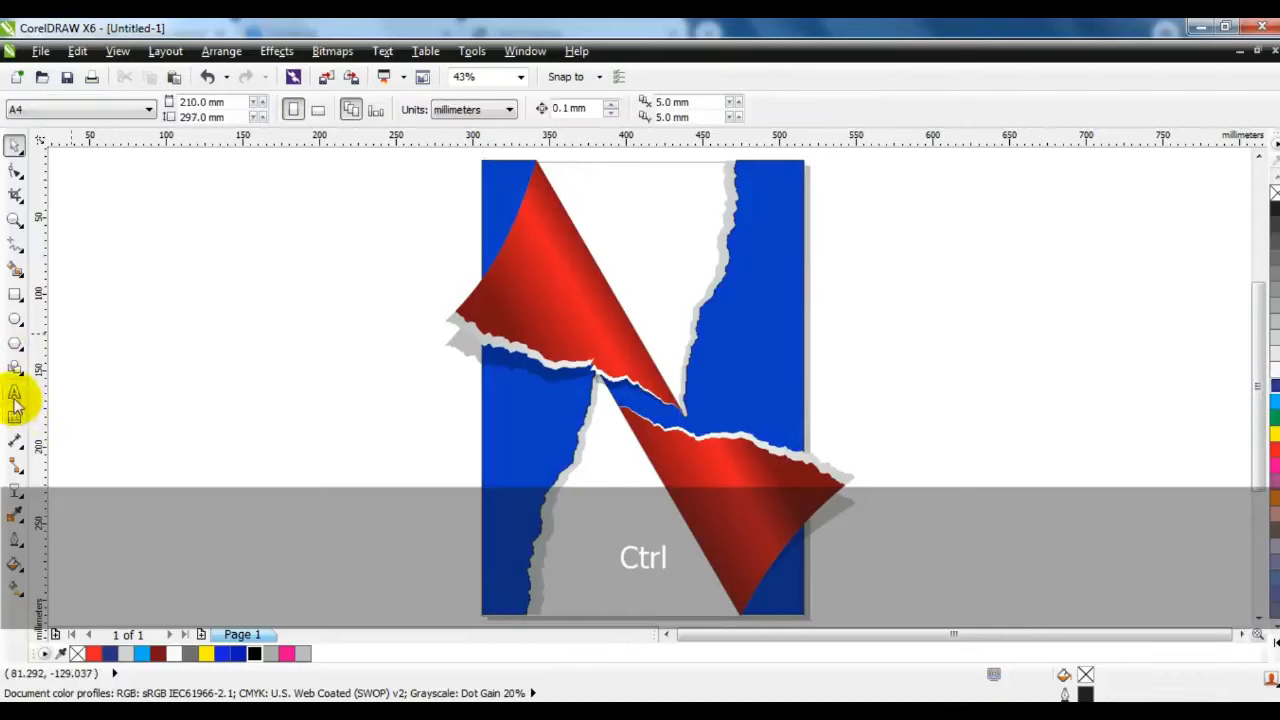
# - Add a line of artistic text beside the page repeating the word THE seven times
pyautogui.click(15, 393)
pyautogui.click(141, 370)
pyautogui.write('HE')
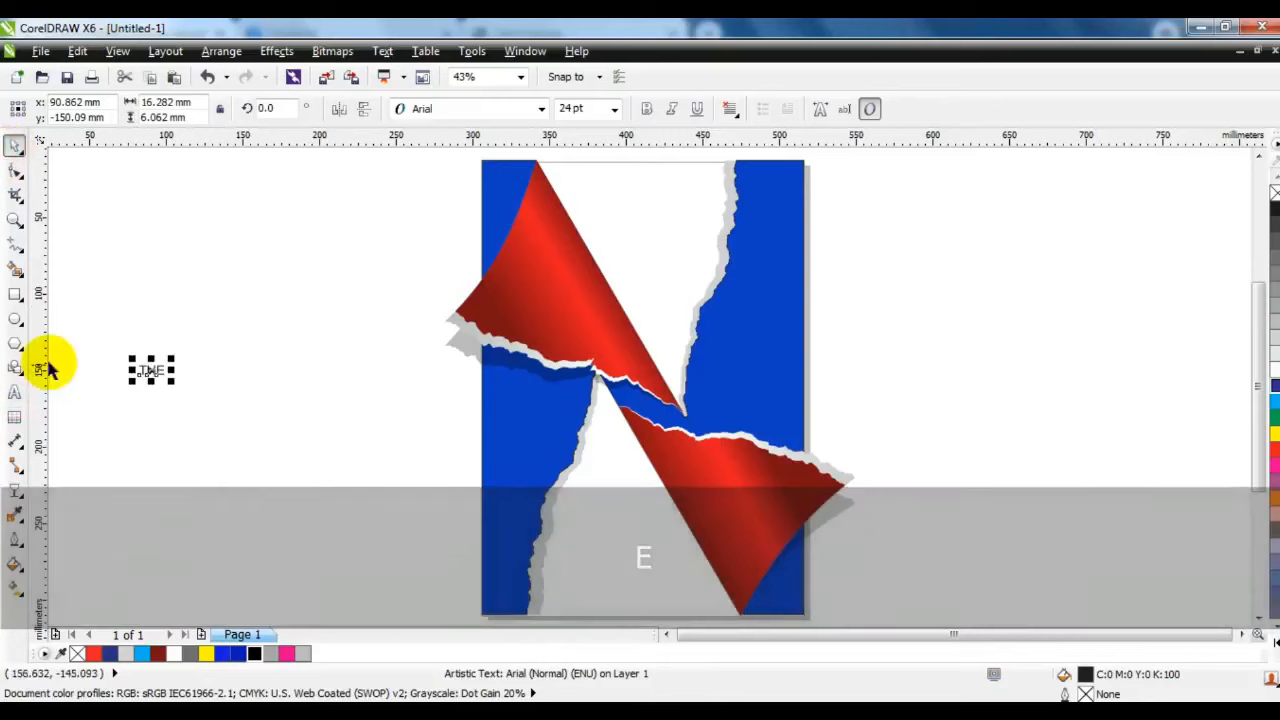
pyautogui.click(15, 393)
pyautogui.hotkey('shift', 'Home')
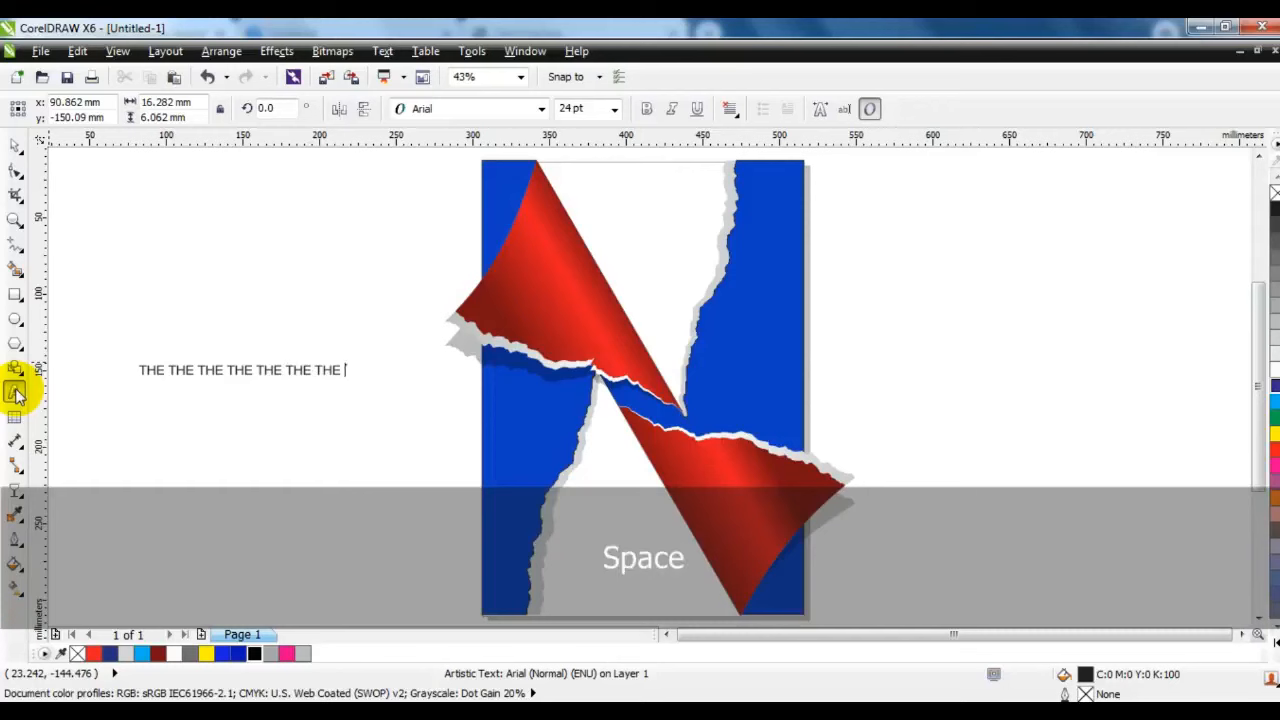
# - Enlarge the THE text line to about 46 pt, fill it with black and place it across the top of the page
pyautogui.click(16, 145)
pyautogui.moveTo(348, 378); pyautogui.dragTo(638, 494)
pyautogui.click(254, 654)
pyautogui.moveTo(337, 381); pyautogui.dragTo(670, 174)
# - Duplicate the text line just below itself and repeat the duplication down the page until 16 lines cover its full height
pyautogui.moveTo(985, 186); pyautogui.dragTo(845, 204)
pyautogui.rightClick(845, 204)
pyautogui.hotkey('ctrl', 'r')
pyautogui.hotkey('ctrl', 'r')
pyautogui.hotkey('ctrl', 'r')
pyautogui.hotkey('ctrl', 'r')
pyautogui.hotkey('ctrl', 'r')
pyautogui.hotkey('ctrl', 'r')
pyautogui.hotkey('ctrl', 'r')
pyautogui.hotkey('ctrl', 'r')
pyautogui.hotkey('ctrl', 'r')
pyautogui.hotkey('ctrl', 'r')
pyautogui.hotkey('ctrl', 'r')
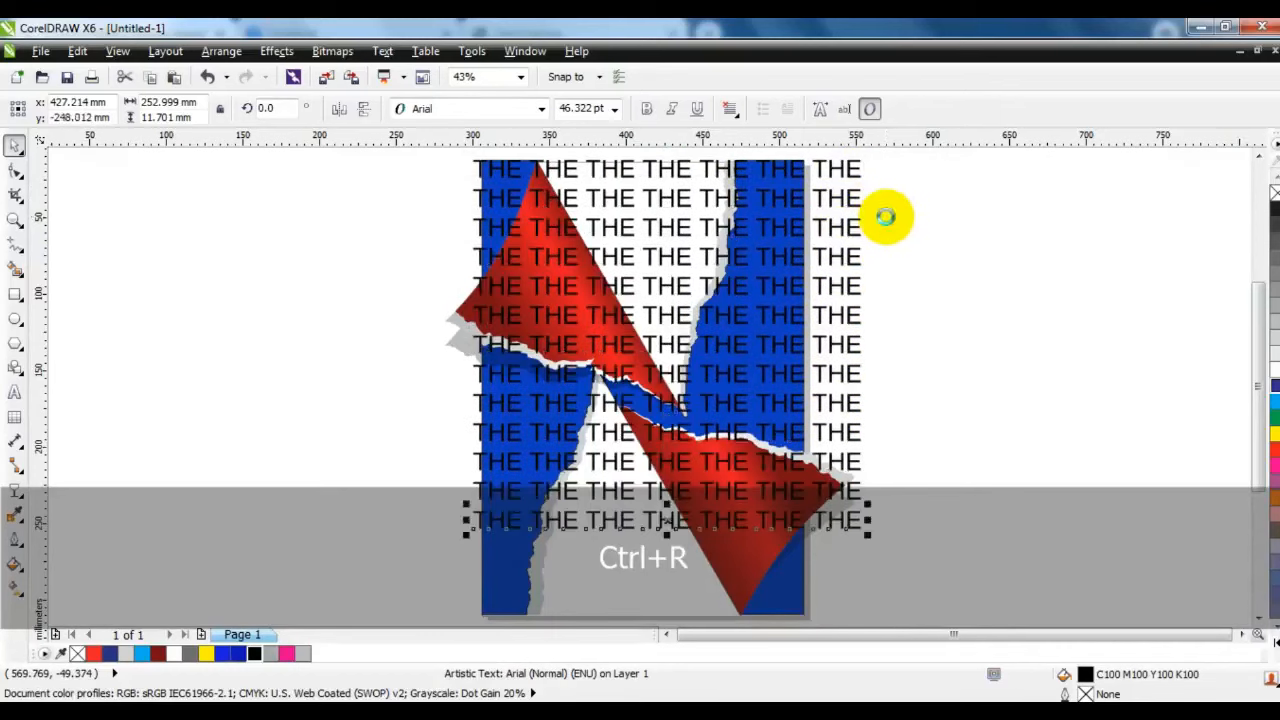
pyautogui.hotkey('ctrl', 'r')
pyautogui.hotkey('ctrl', 'r')
pyautogui.hotkey('ctrl', 'r')
# - Select all the text lines, convert them to curves and PowerClip them inside the blue page shape
pyautogui.moveTo(880, 154); pyautogui.dragTo(862, 598)
pyautogui.hotkey('ctrl', 'q')
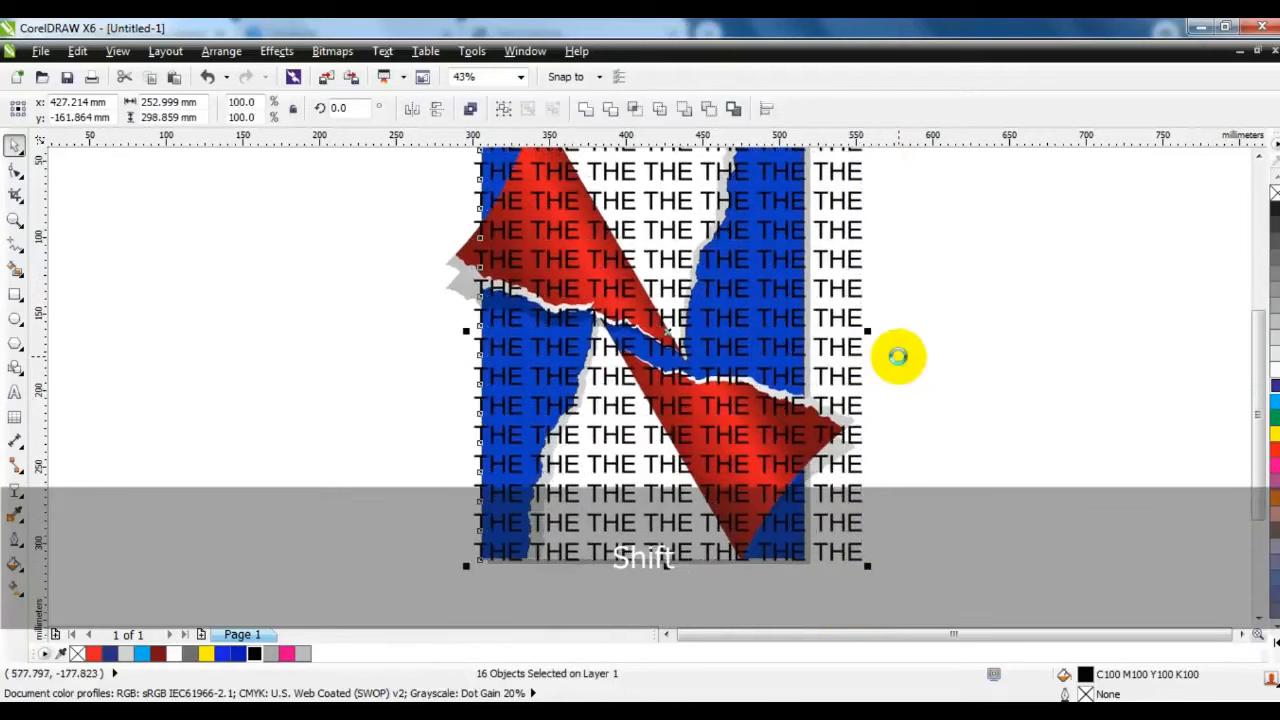
pyautogui.hotkey('shift', 'w')
pyautogui.click(792, 321)
pyautogui.click(907, 345)
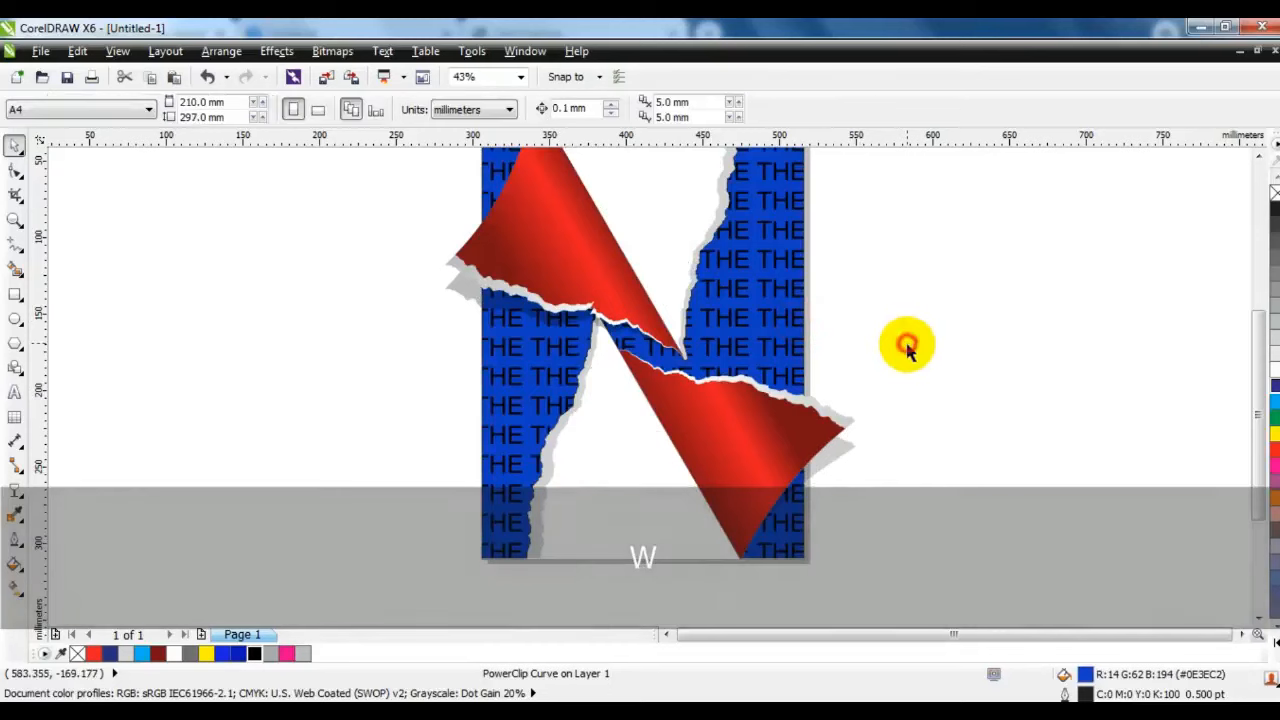
# - Add the artistic text NECKS beside the page and make it bold
pyautogui.press('F4')
pyautogui.click(15, 393)
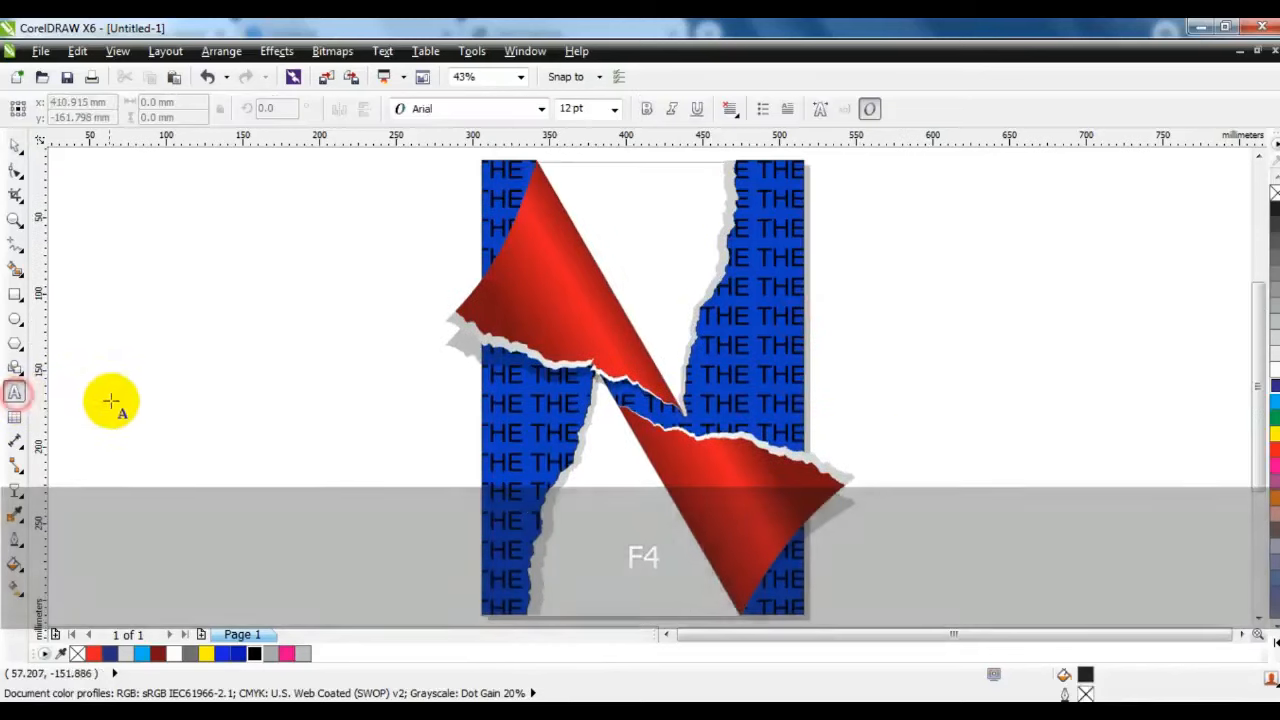
pyautogui.click(111, 401)
pyautogui.write('NECKS')
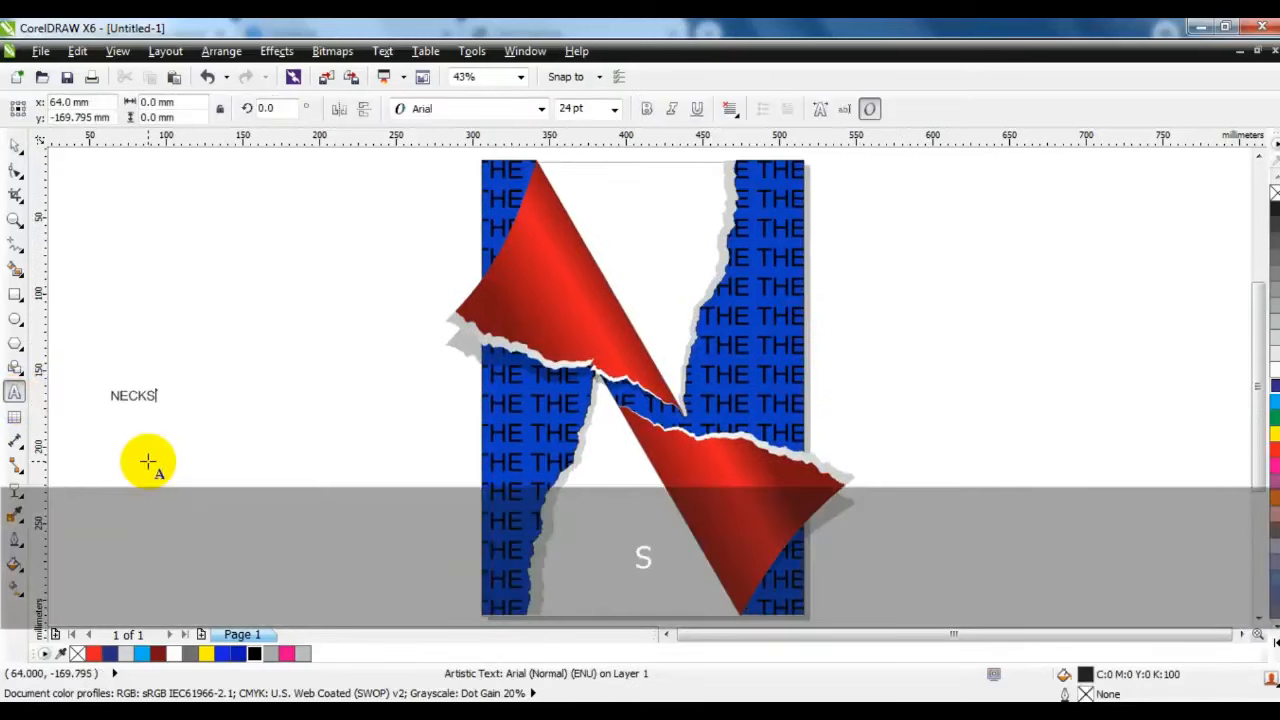
pyautogui.click(14, 148)
pyautogui.click(647, 109)
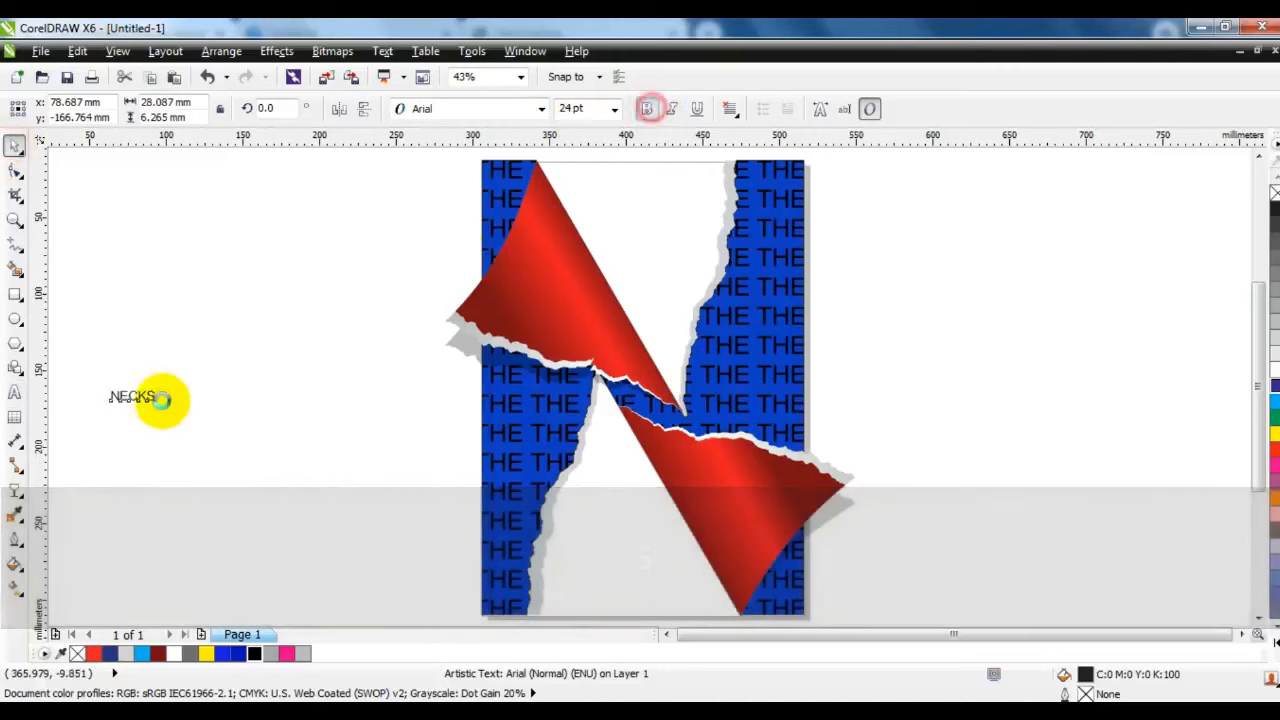
# - Enlarge the NECKS text to about 296 pt and rotate it to about 315° so it runs diagonally across the two red flaps
pyautogui.moveTo(160, 409); pyautogui.dragTo(462, 531)
pyautogui.moveTo(289, 361); pyautogui.dragTo(286, 337)
pyautogui.click(286, 357)
pyautogui.moveTo(457, 352); pyautogui.dragTo(646, 420)
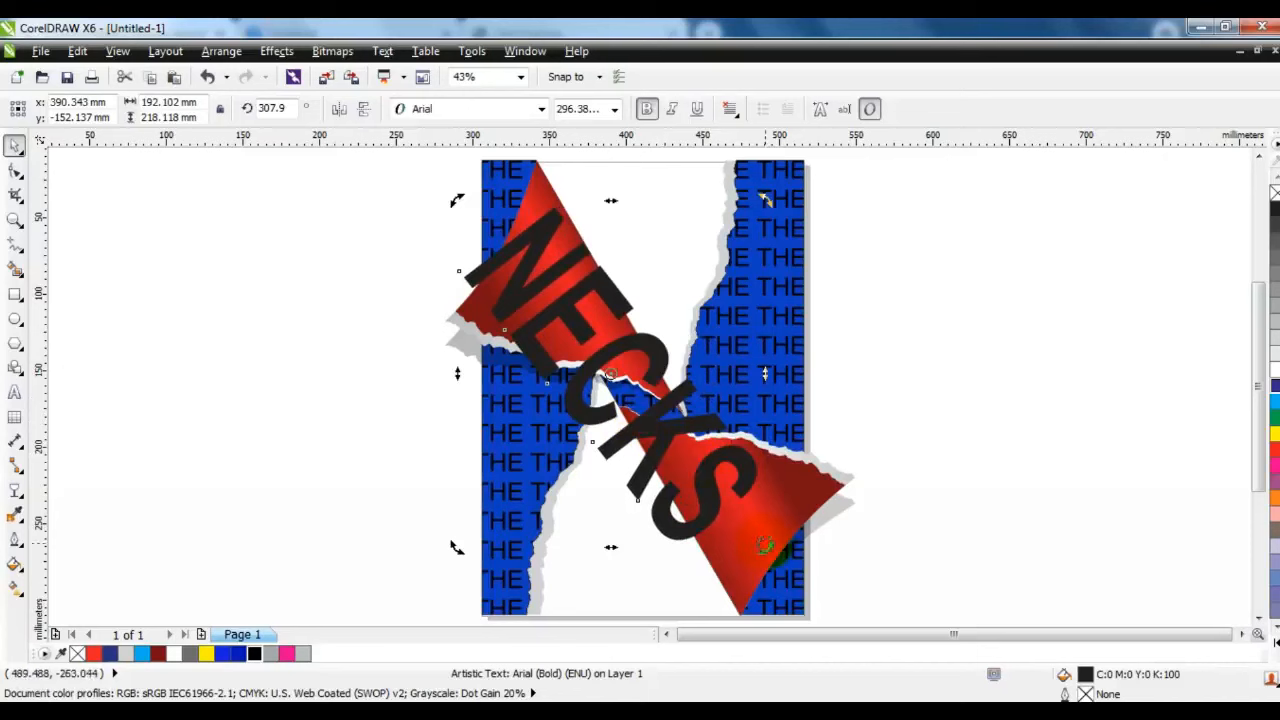
pyautogui.moveTo(762, 545); pyautogui.dragTo(772, 515)
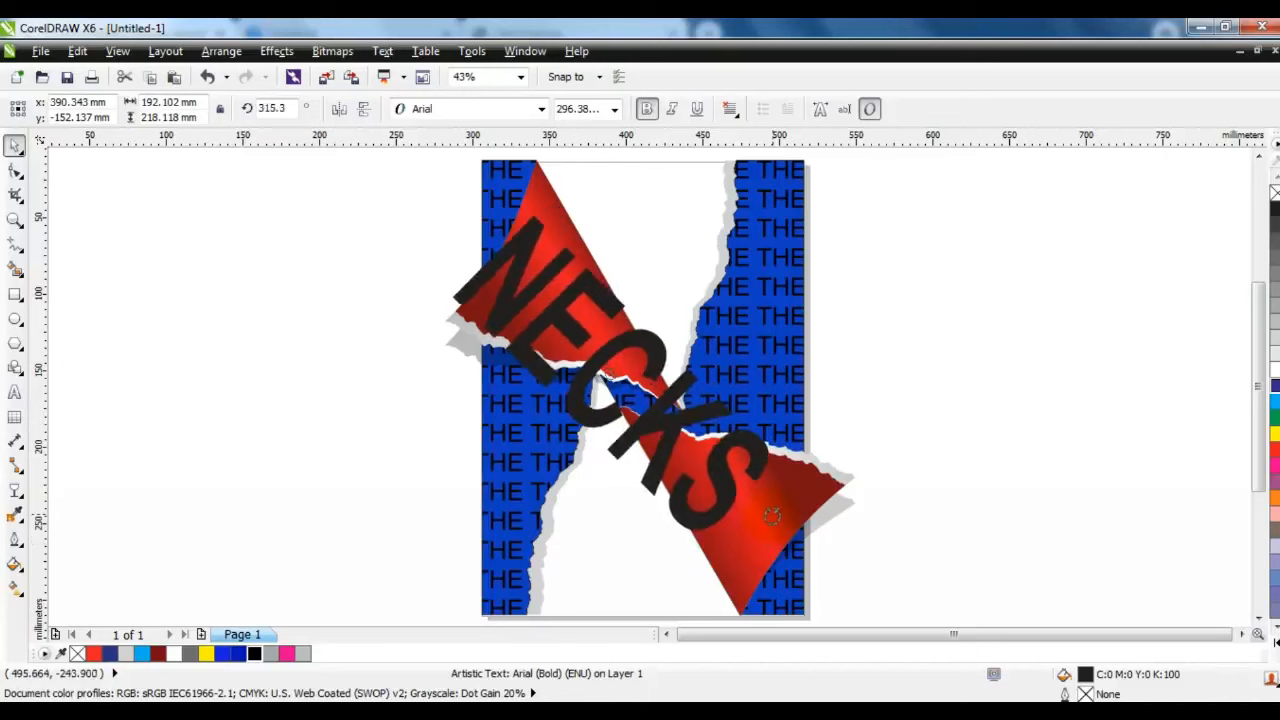
# - Stretch the diagonal NECKS text to about 251 × 260 mm over both red flaps and convert it to curves
pyautogui.click(774, 206)
pyautogui.moveTo(774, 206); pyautogui.dragTo(810, 178)
pyautogui.moveTo(822, 566); pyautogui.dragTo(734, 561)
pyautogui.moveTo(828, 192); pyautogui.dragTo(837, 177)
pyautogui.hotkey('ctrl', 'q')
pyautogui.moveTo(638, 183); pyautogui.dragTo(646, 171)
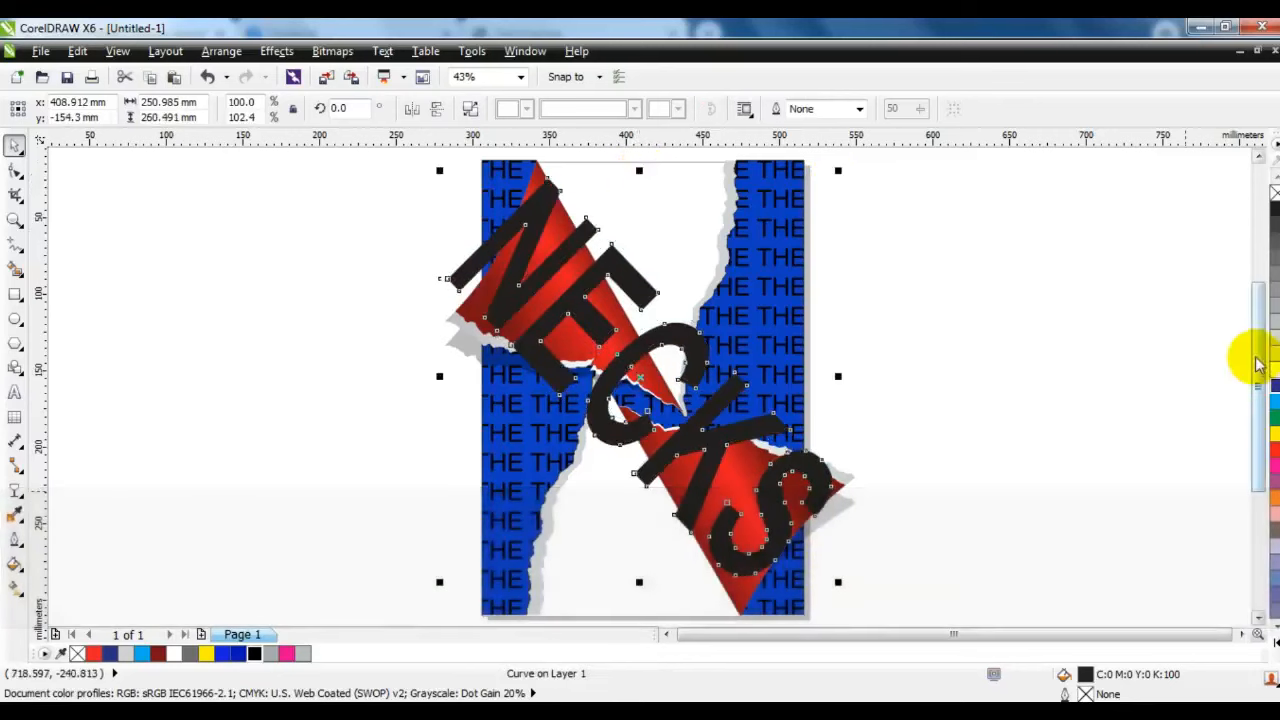
# - Fill the NECKS lettering with a diagonal linear gradient running from 40% black grey through white in the middle back to grey
pyautogui.click(1275, 318)
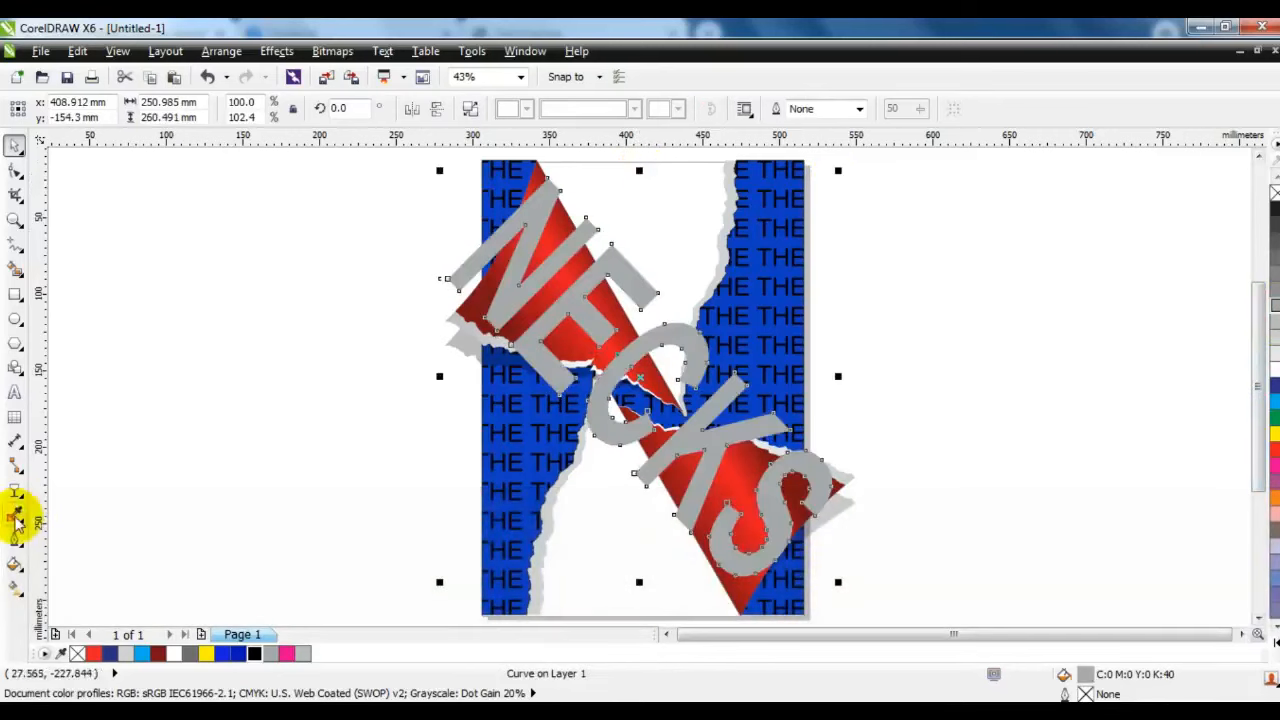
pyautogui.click(15, 588)
pyautogui.moveTo(690, 325); pyautogui.dragTo(580, 428)
pyautogui.click(596, 441)
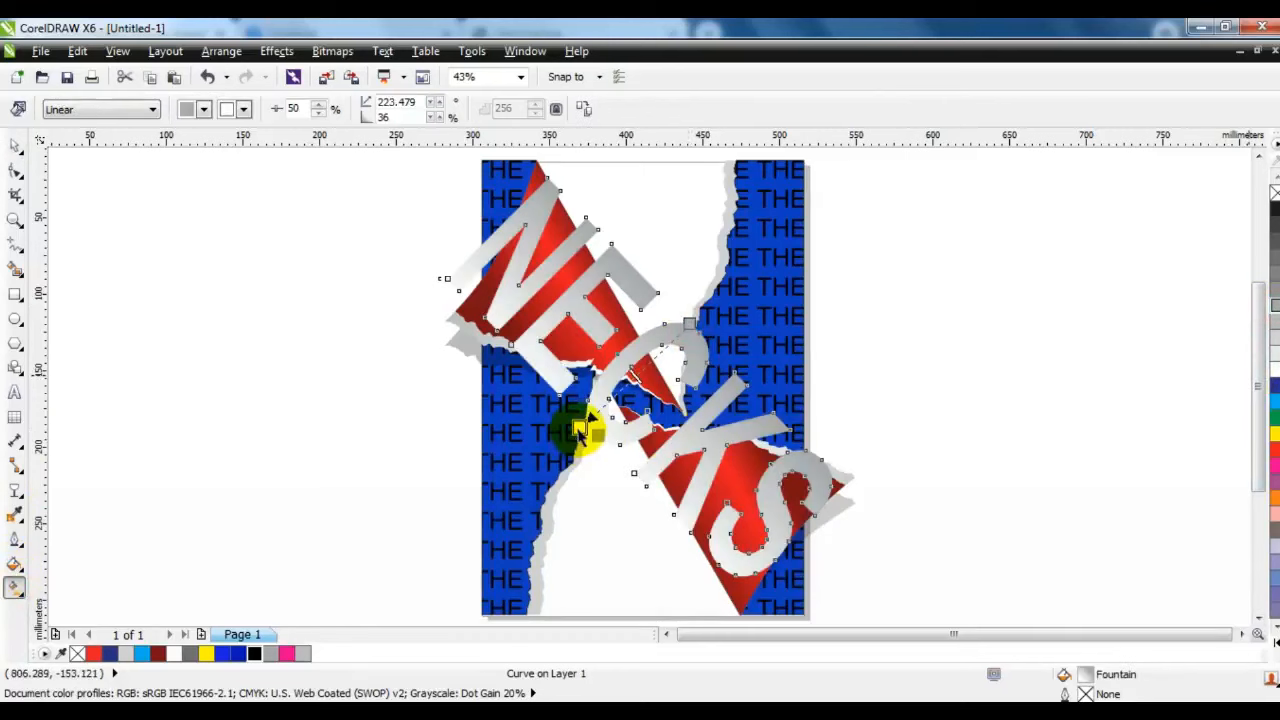
pyautogui.click(1262, 380)
pyautogui.moveTo(1262, 380); pyautogui.dragTo(639, 373)
pyautogui.moveTo(690, 322); pyautogui.dragTo(745, 288)
pyautogui.moveTo(578, 428); pyautogui.dragTo(542, 454)
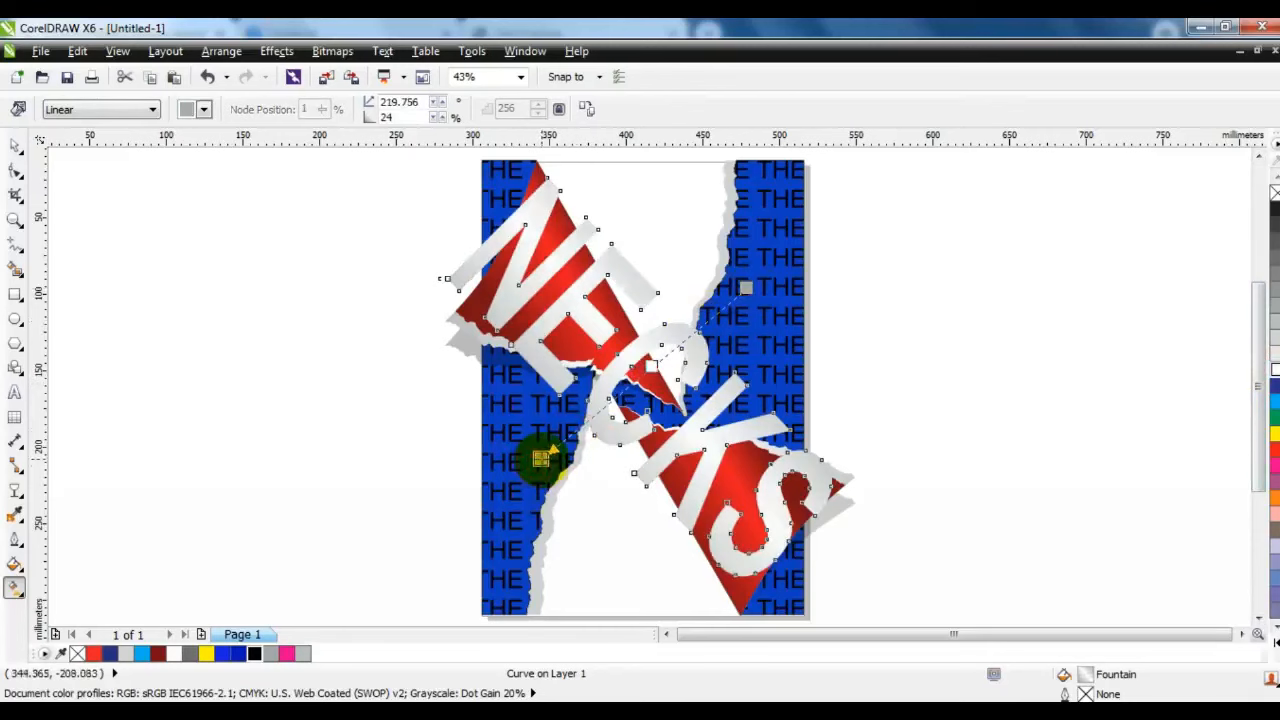
# - PowerClip the NECKS lettering inside both red folded-back flaps
pyautogui.click(15, 146)
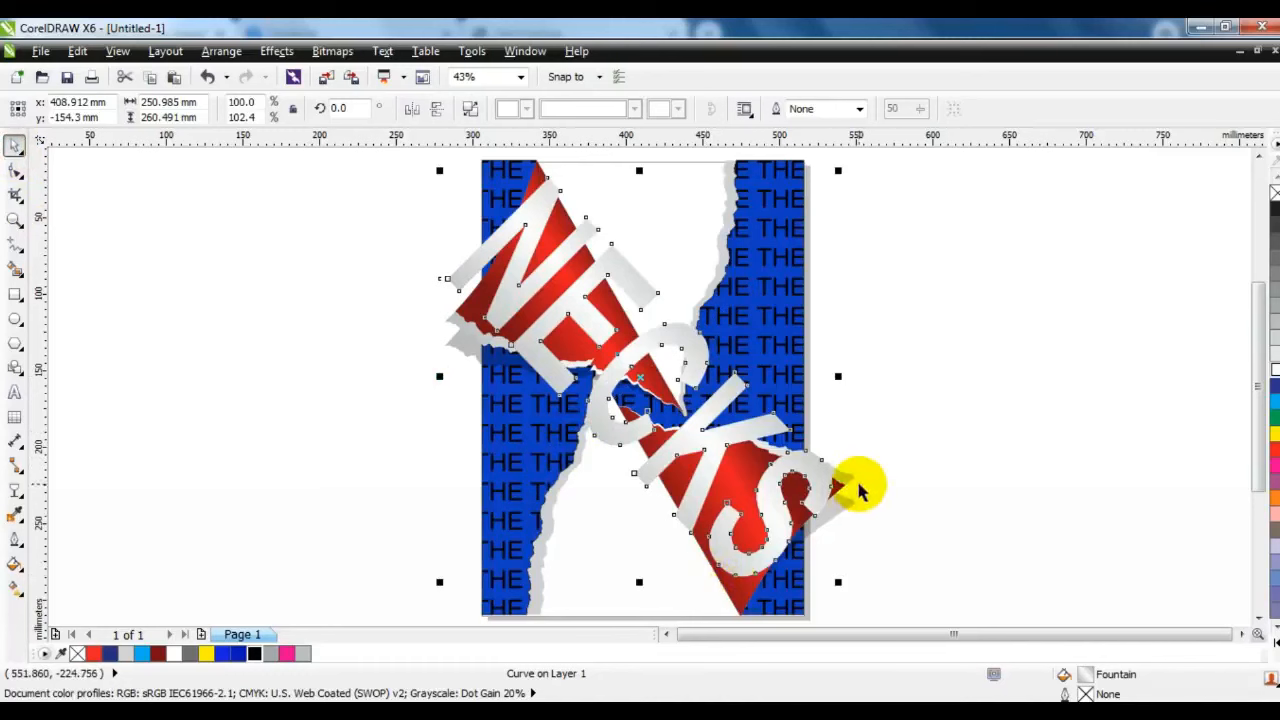
pyautogui.click(716, 594)
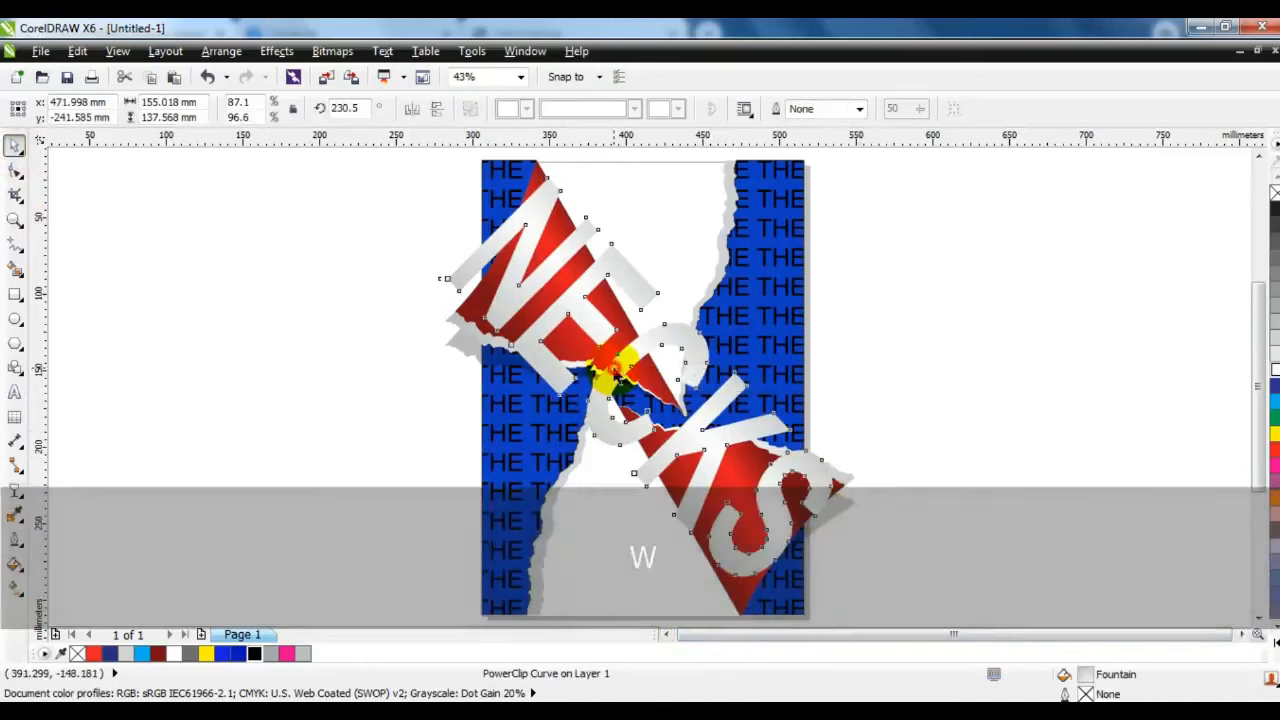
pyautogui.click(543, 171)
pyautogui.click(351, 343)
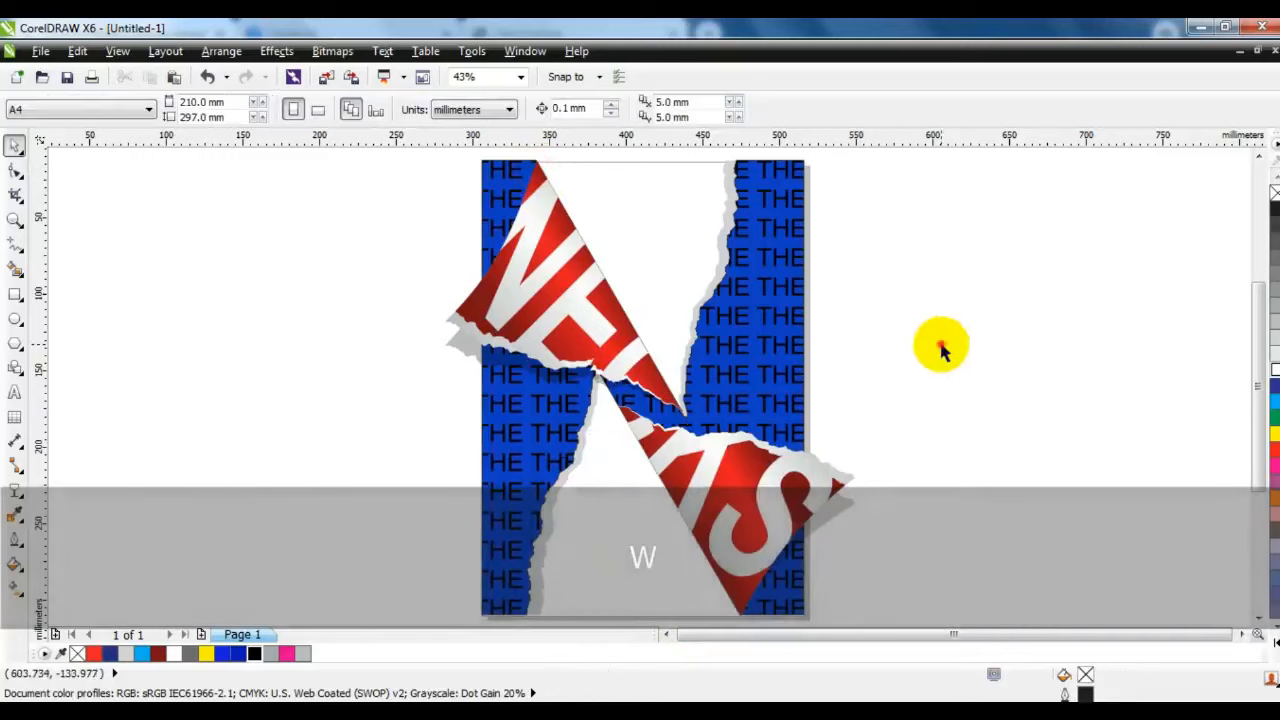
# - Examine the finished torn-page design as a whole in a full-screen preview
pyautogui.press('F3')
pyautogui.moveTo(821, 544); pyautogui.dragTo(557, 298)
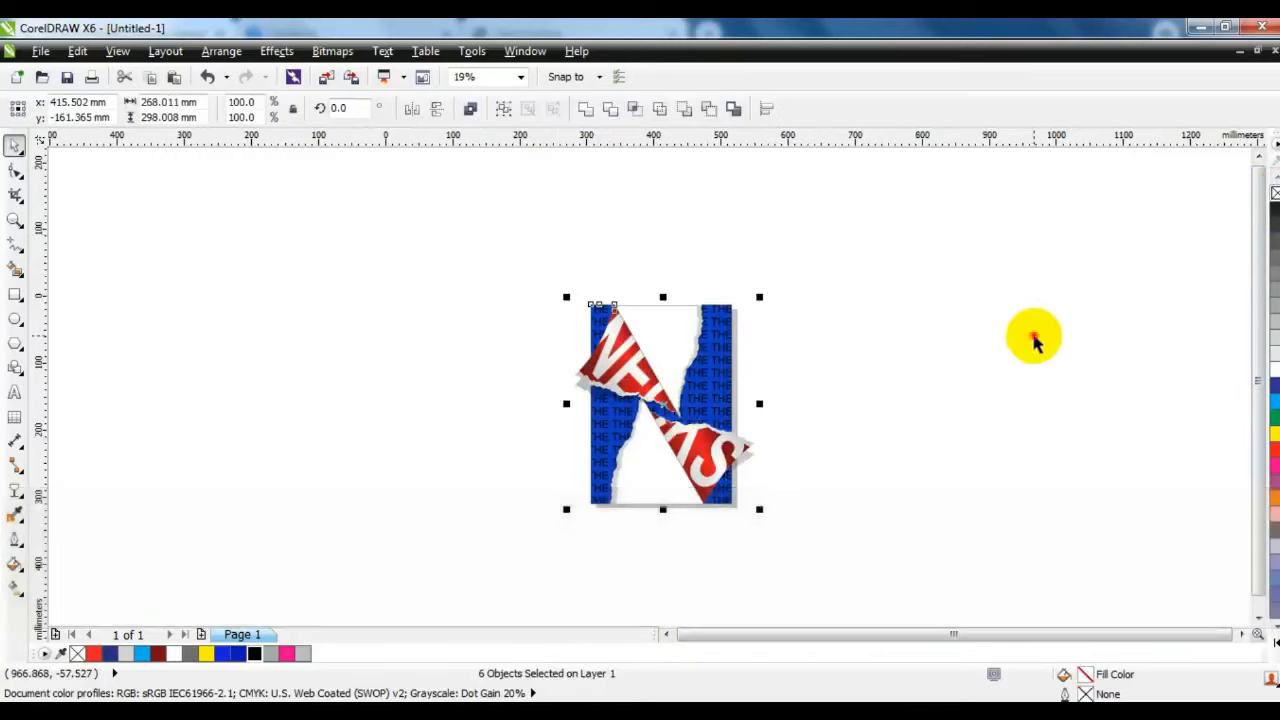
pyautogui.click(1034, 342)
pyautogui.click(15, 222)
pyautogui.moveTo(466, 273); pyautogui.dragTo(939, 498)
pyautogui.press('F9')
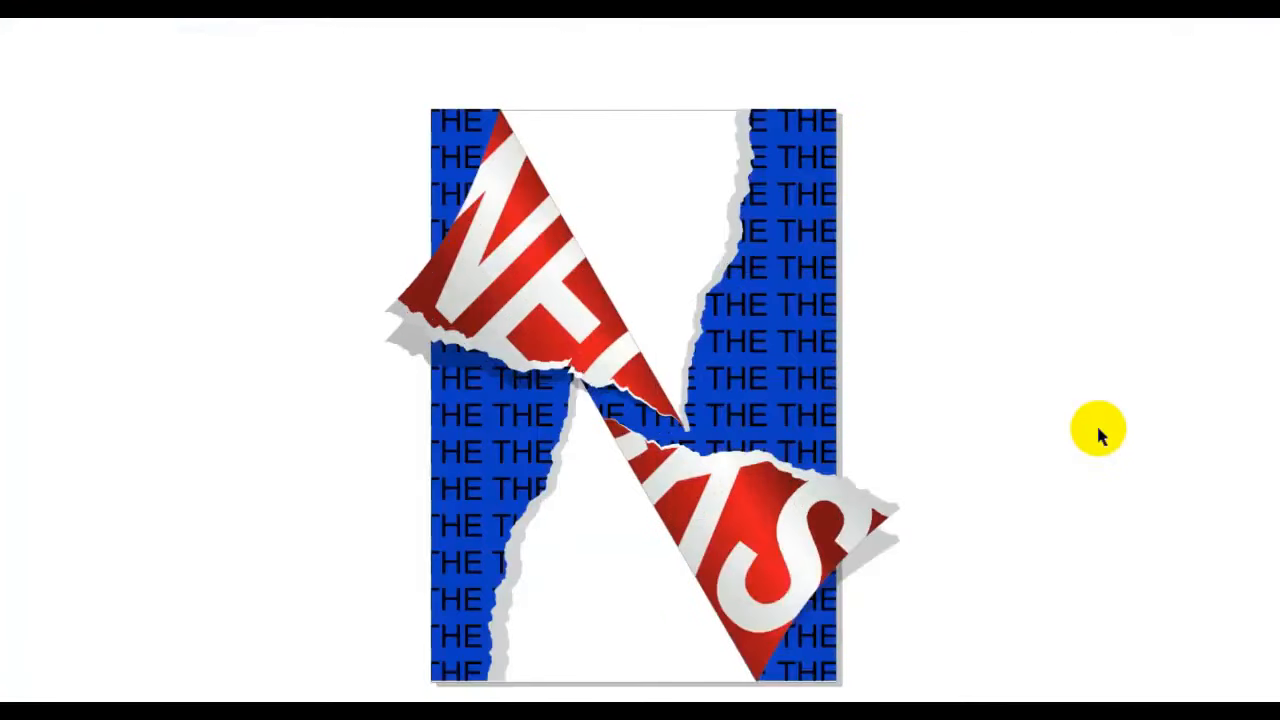